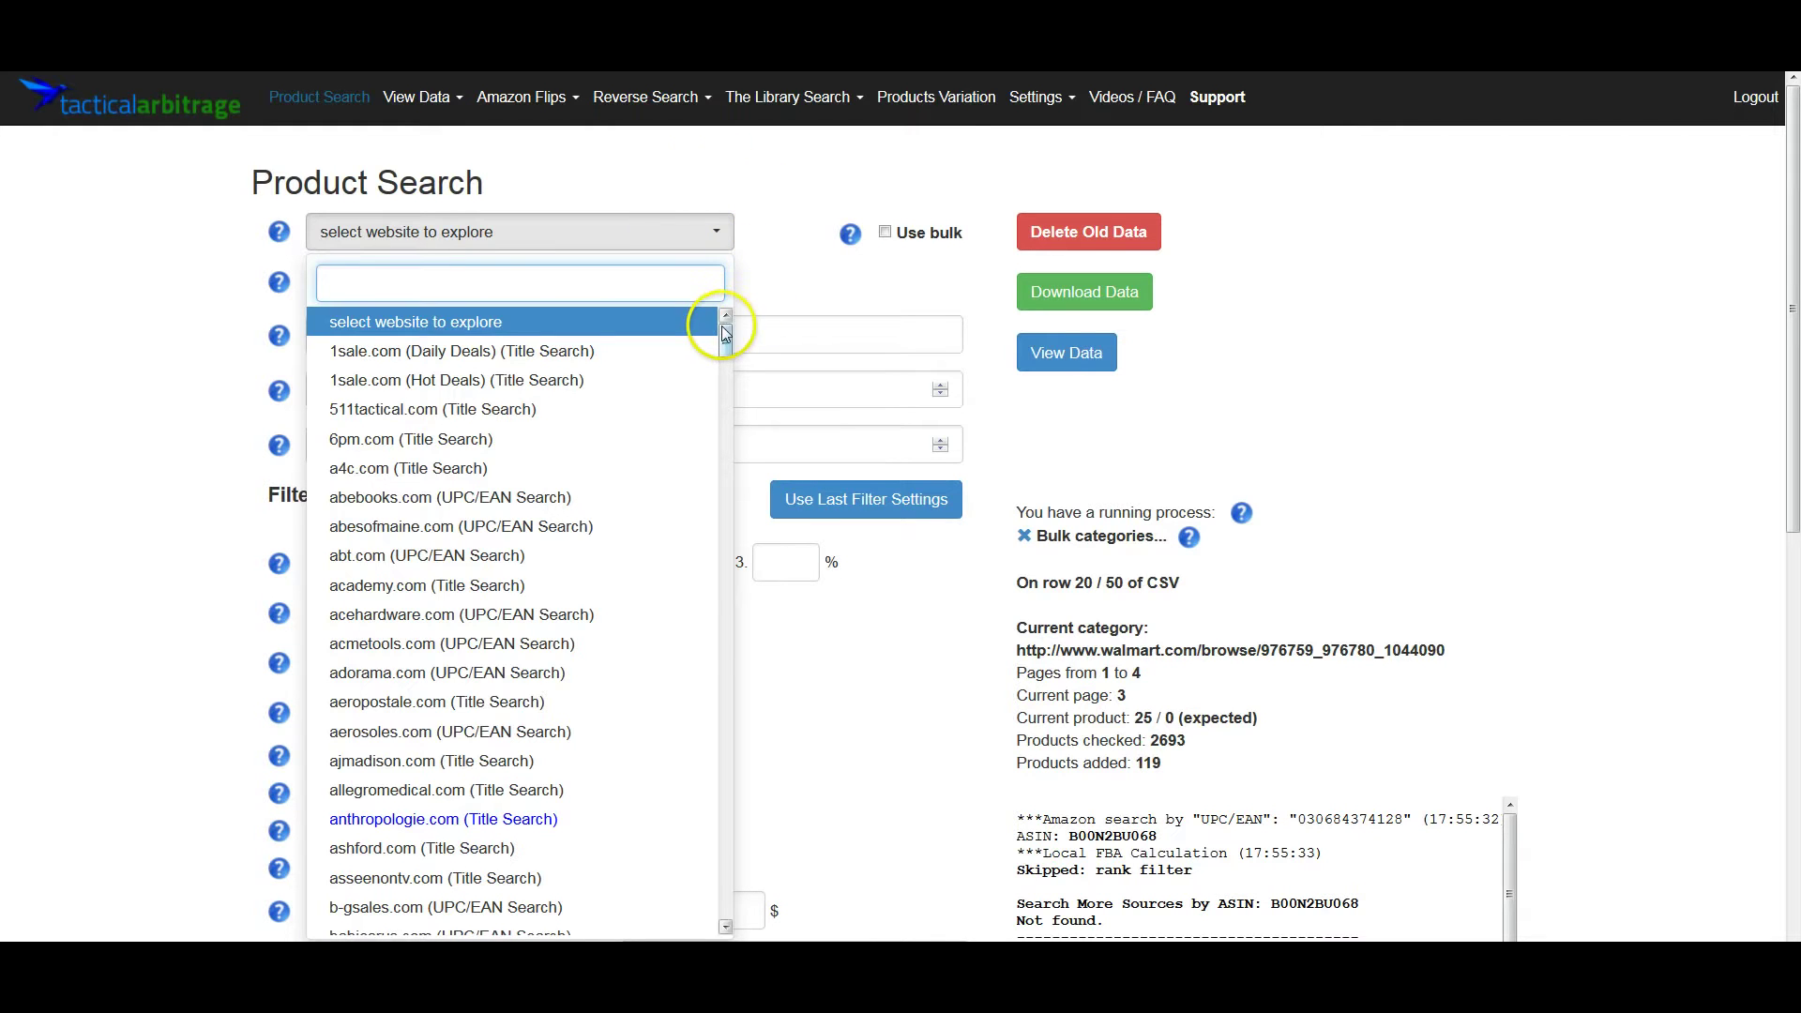
Browse the full list of websites available to explore in Product Search.
{"action": "left_click_drag", "start_coordinate": [724, 344], "coordinate": [771, 673]}
{"action": "right_click", "coordinate": [764, 429]}
{"action": "left_click_drag", "start_coordinate": [724, 341], "coordinate": [724, 342]}
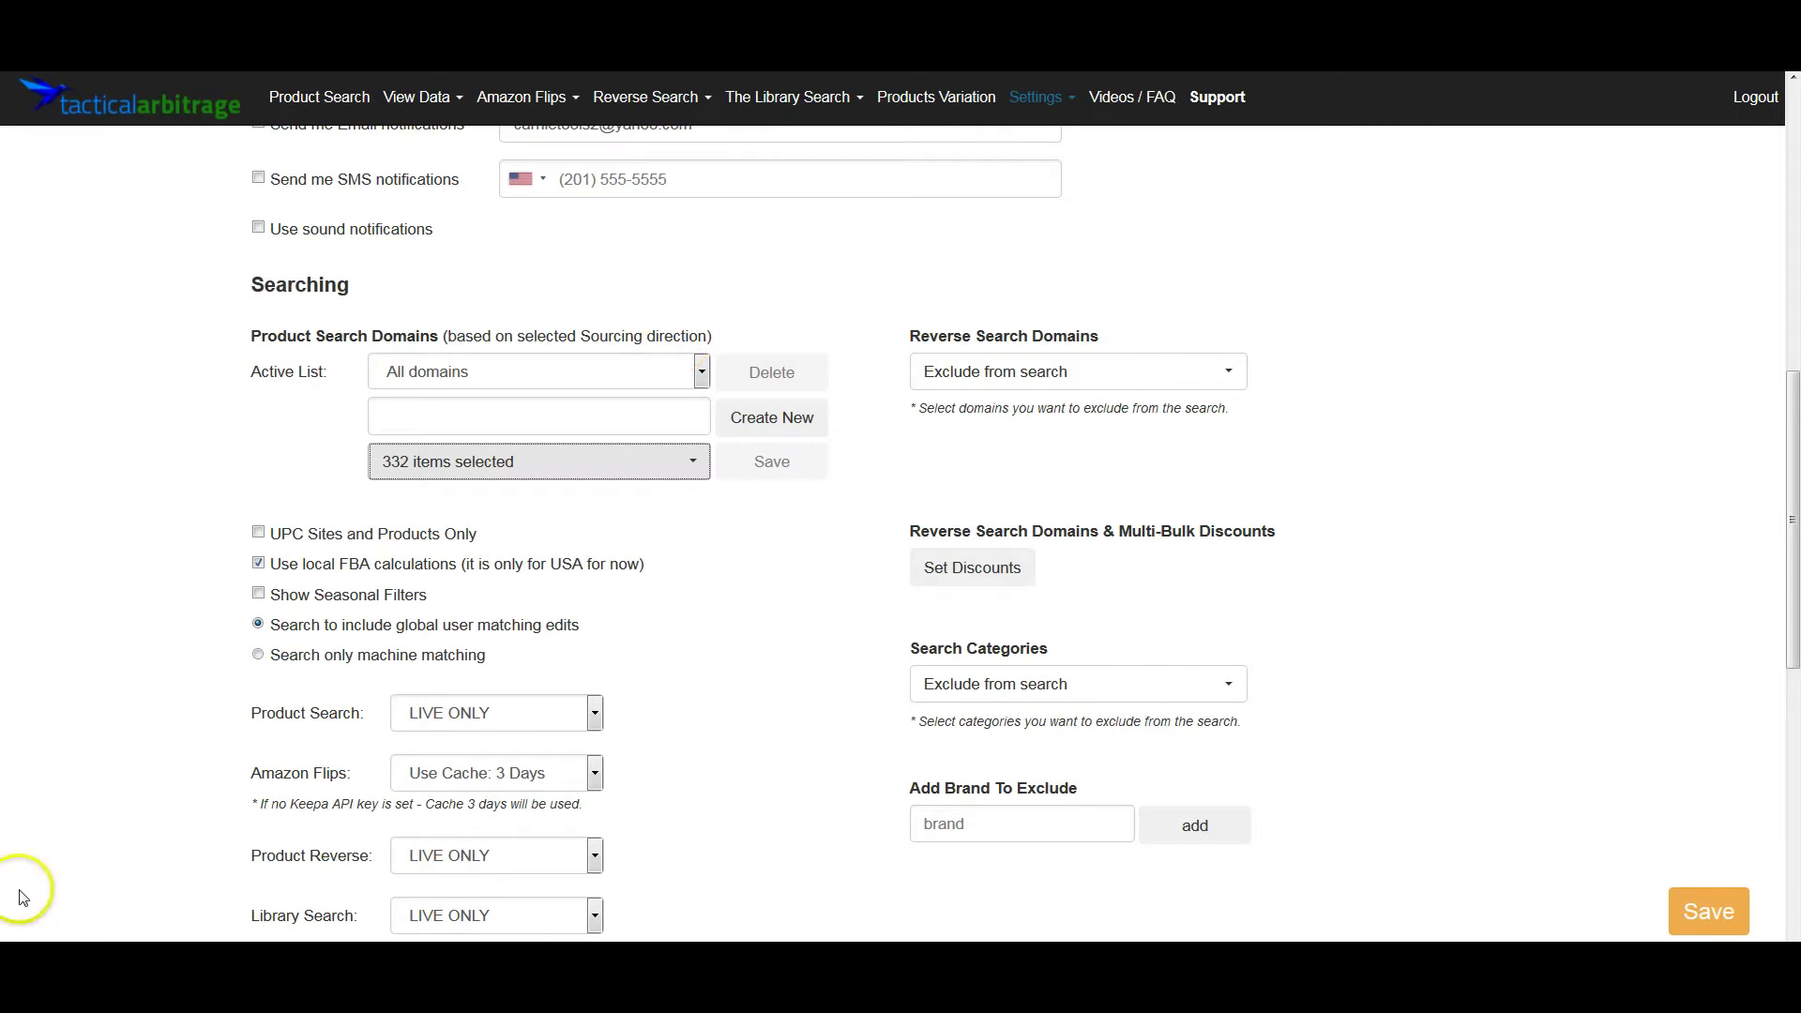
Create a new product search domain list named "toys" in the Searching section of the settings.
{"action": "scroll", "coordinate": [403, 370], "scroll_direction": "down", "scroll_amount": 1}
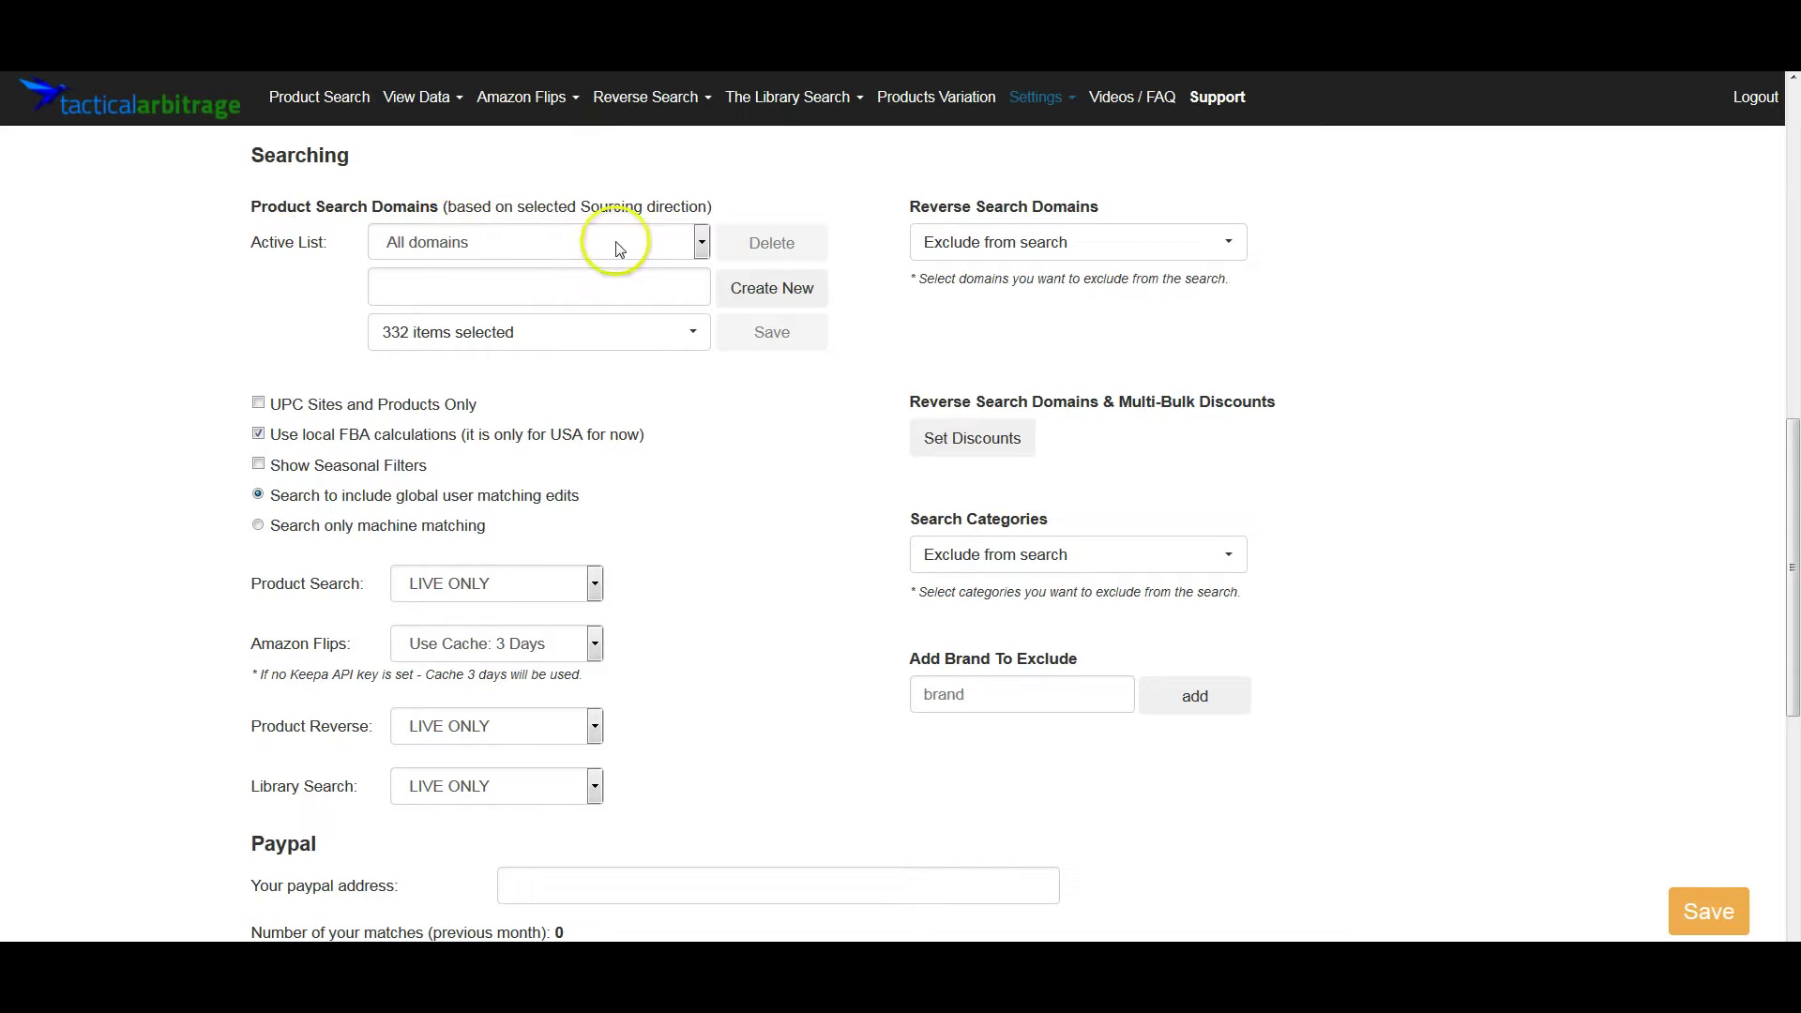
{"action": "left_click", "coordinate": [508, 246]}
{"action": "left_click", "coordinate": [509, 246]}
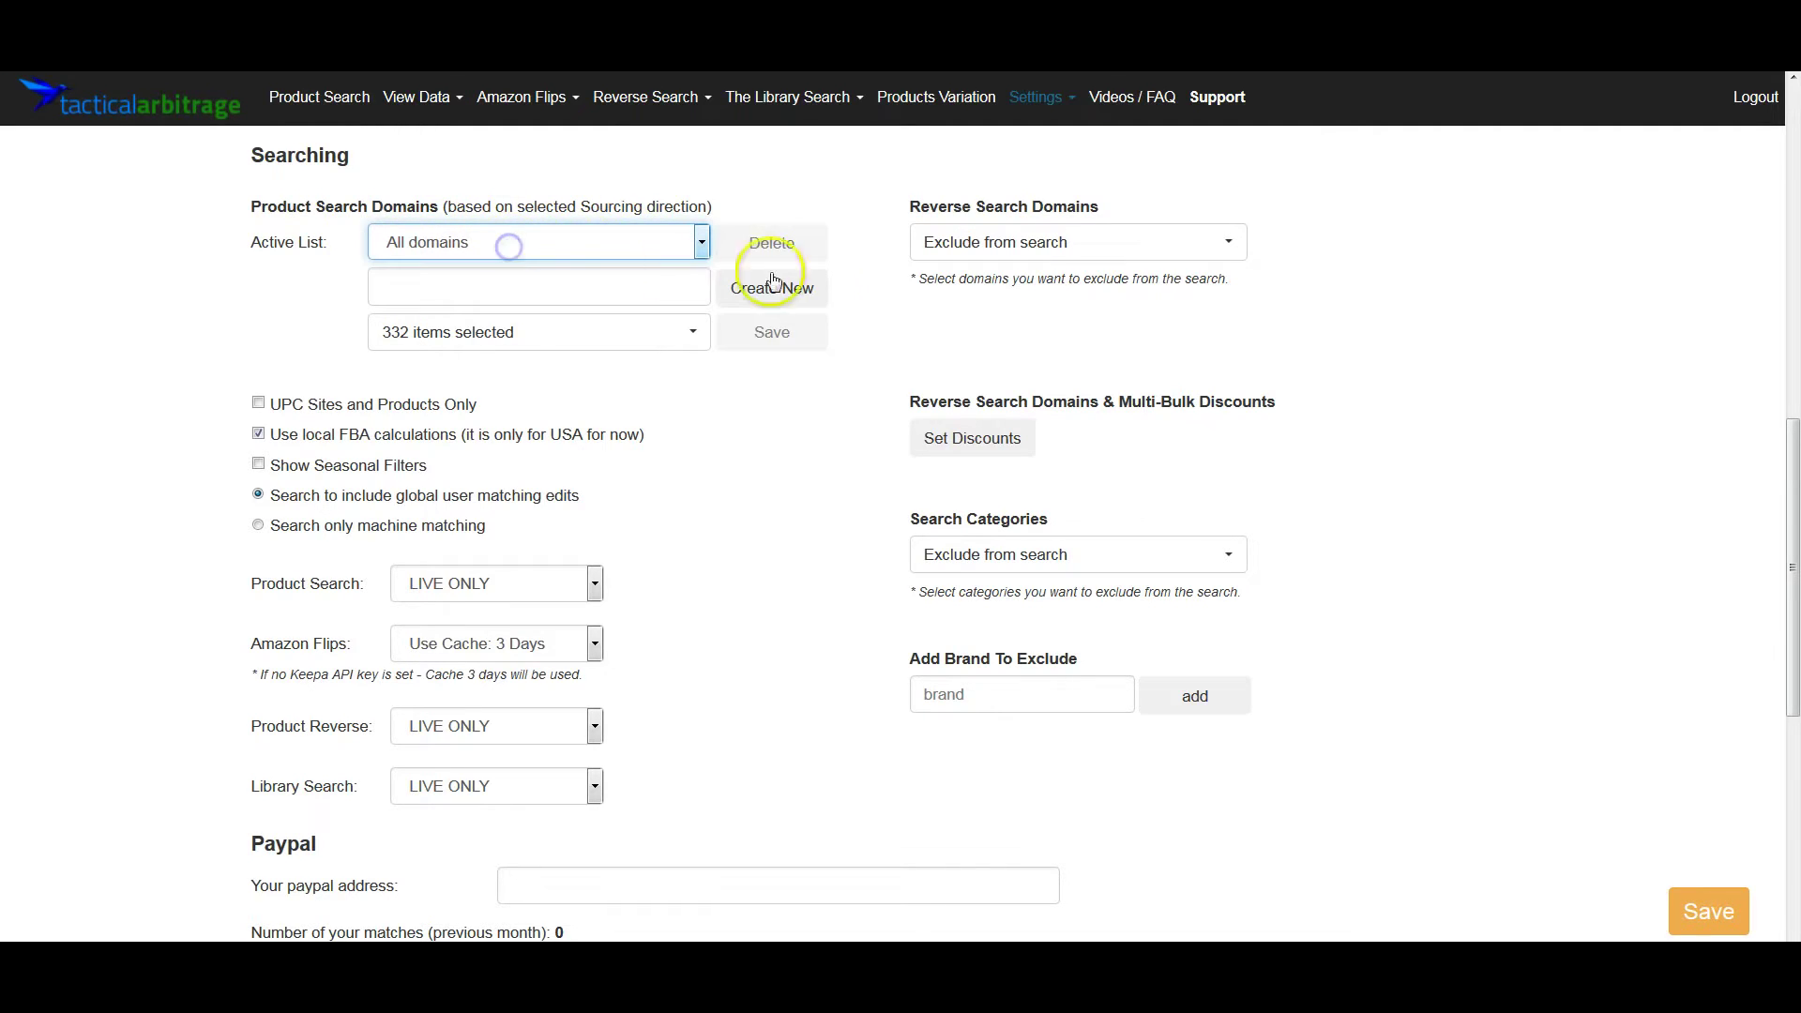
{"action": "left_click", "coordinate": [508, 289]}
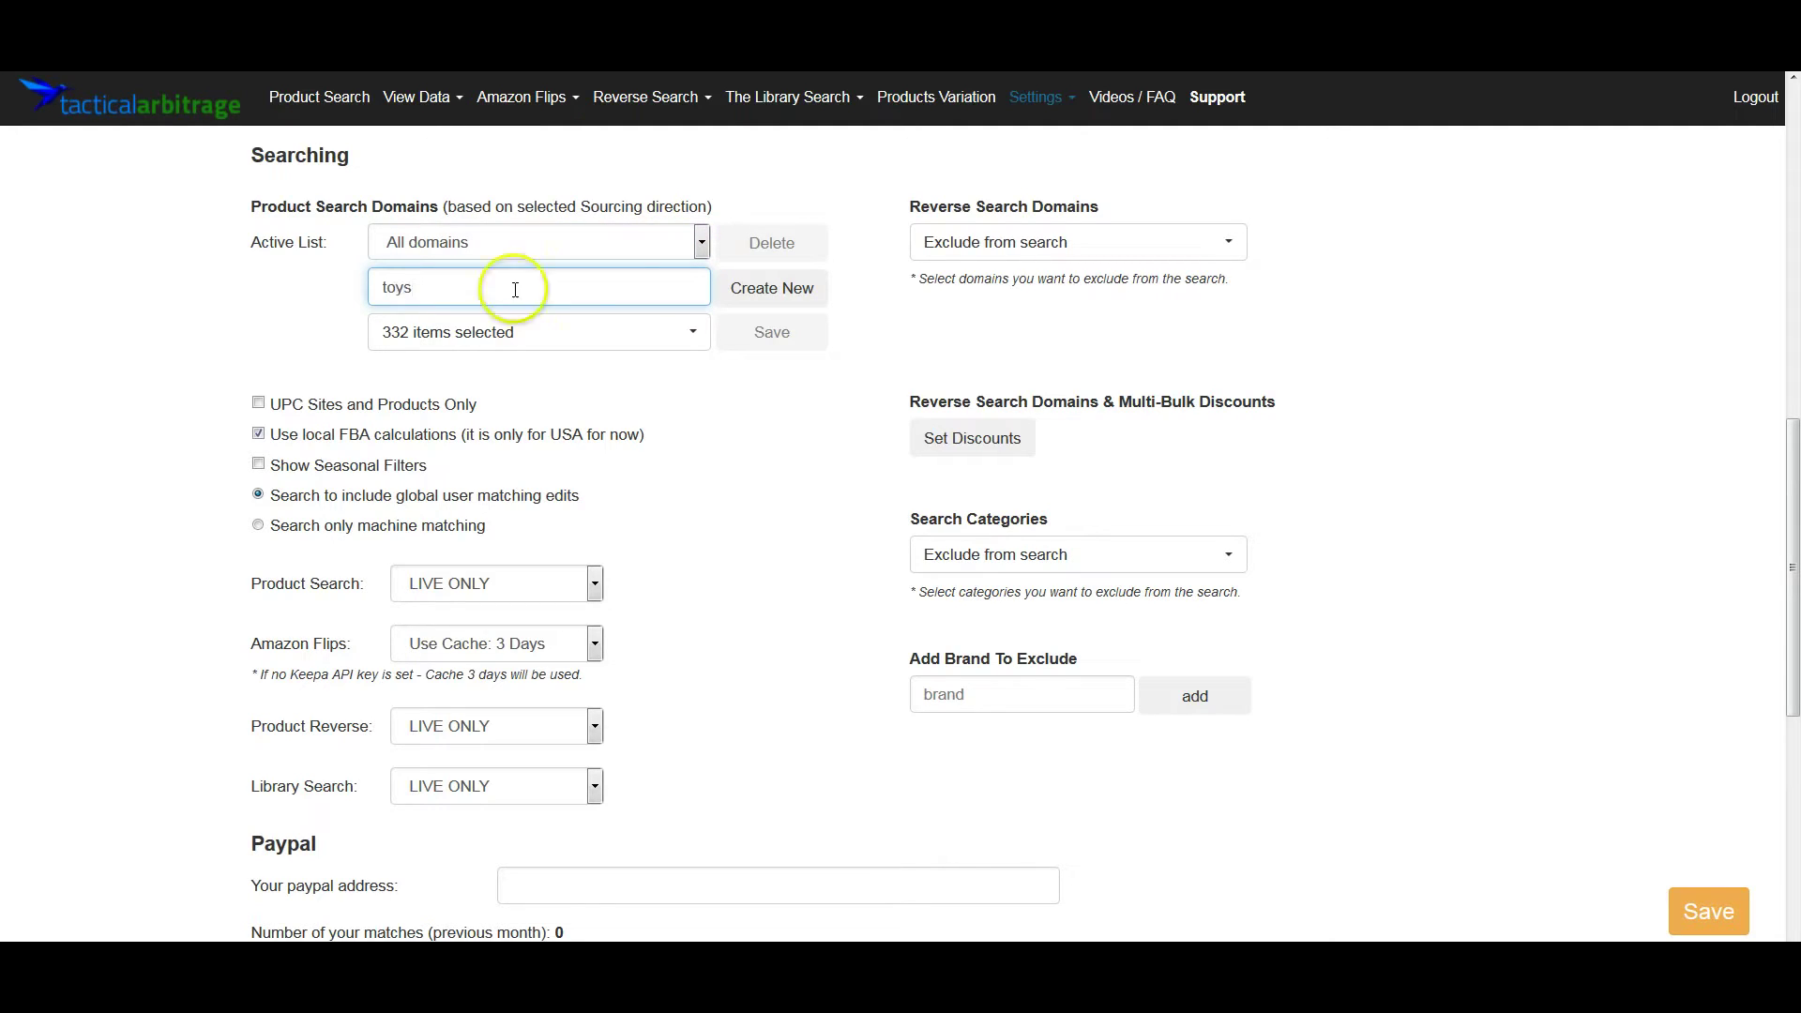
{"action": "left_click", "coordinate": [773, 291]}
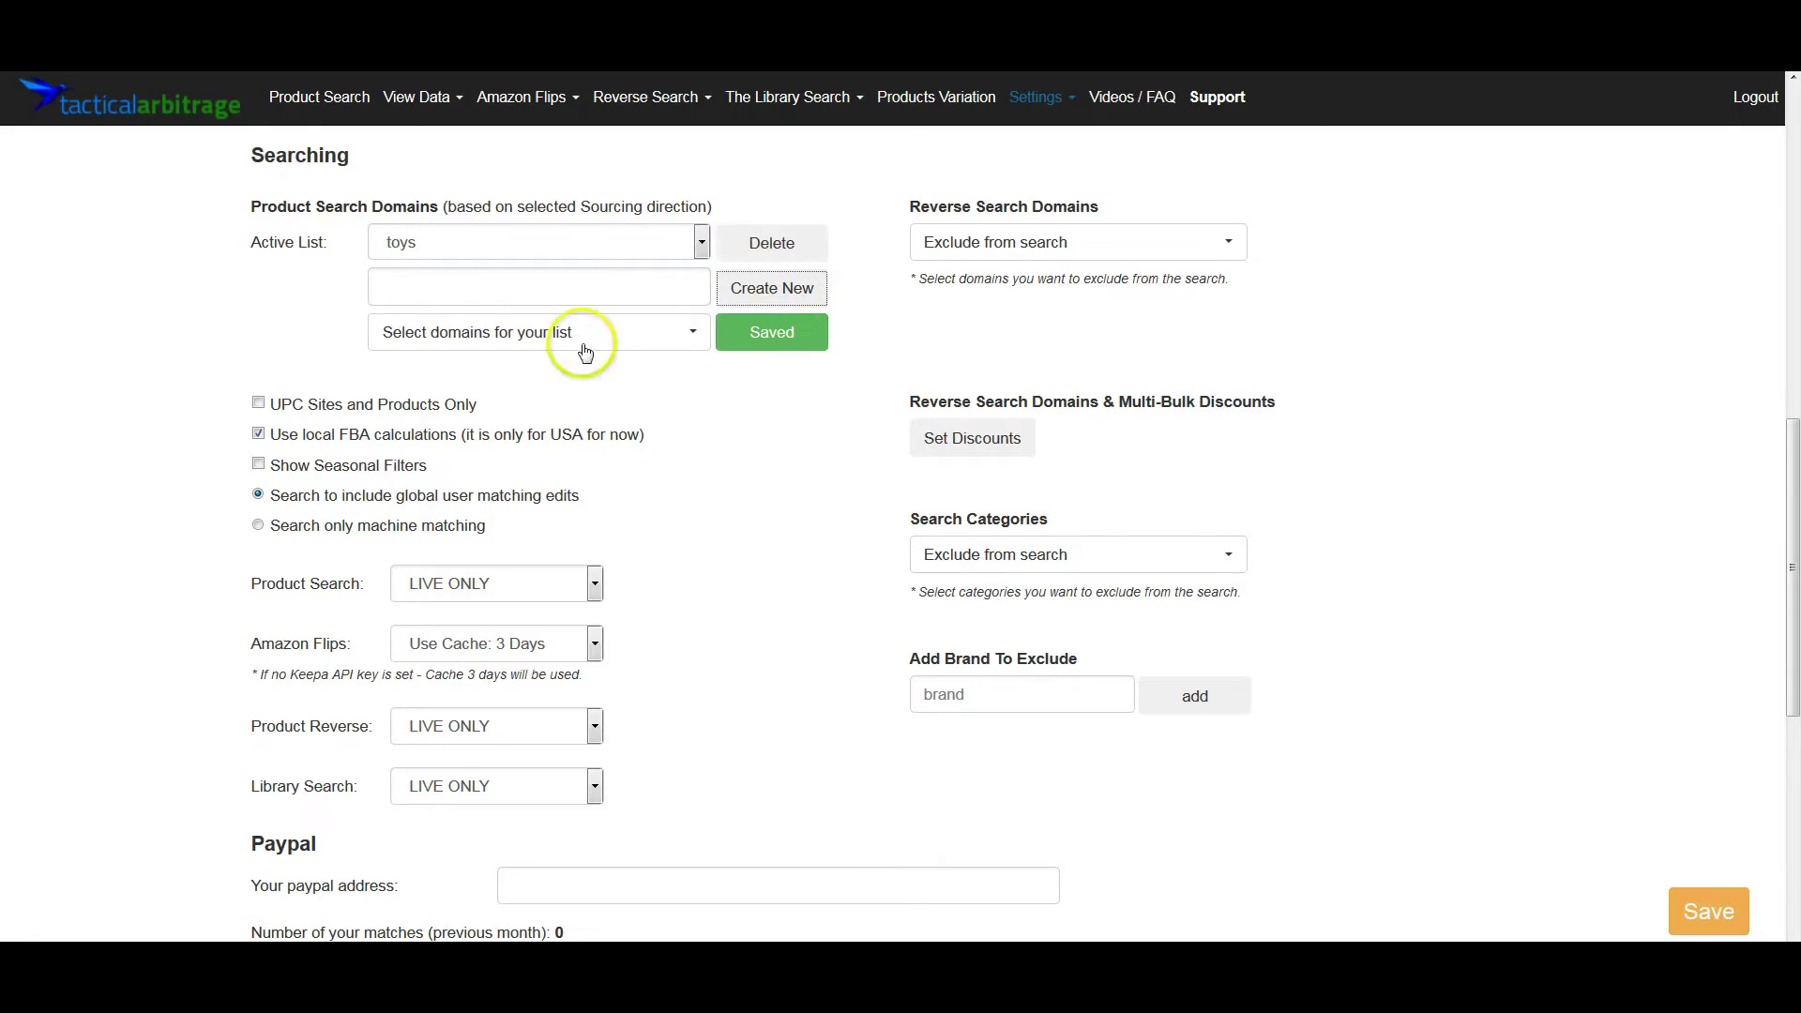
Switch the Active List to All domains, reselect "toys" as the active list, and save the settings.
{"action": "left_click", "coordinate": [499, 239]}
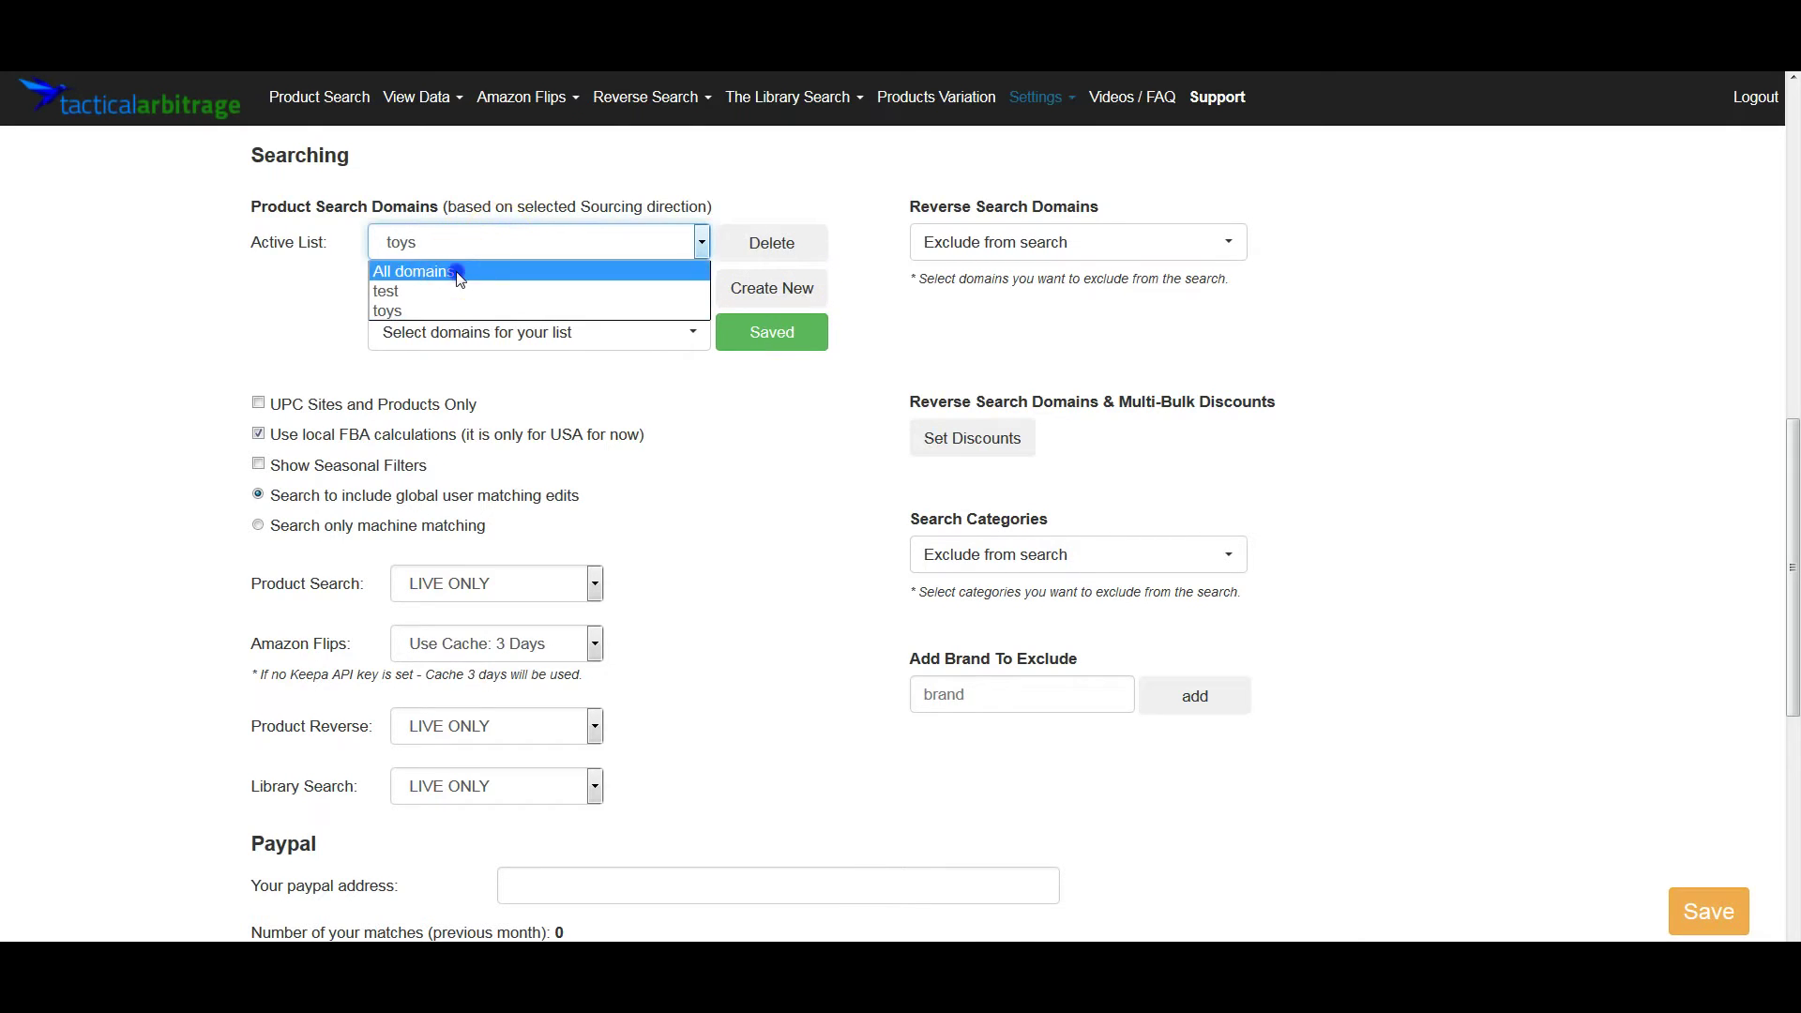
{"action": "left_click", "coordinate": [476, 271]}
{"action": "left_click", "coordinate": [504, 250]}
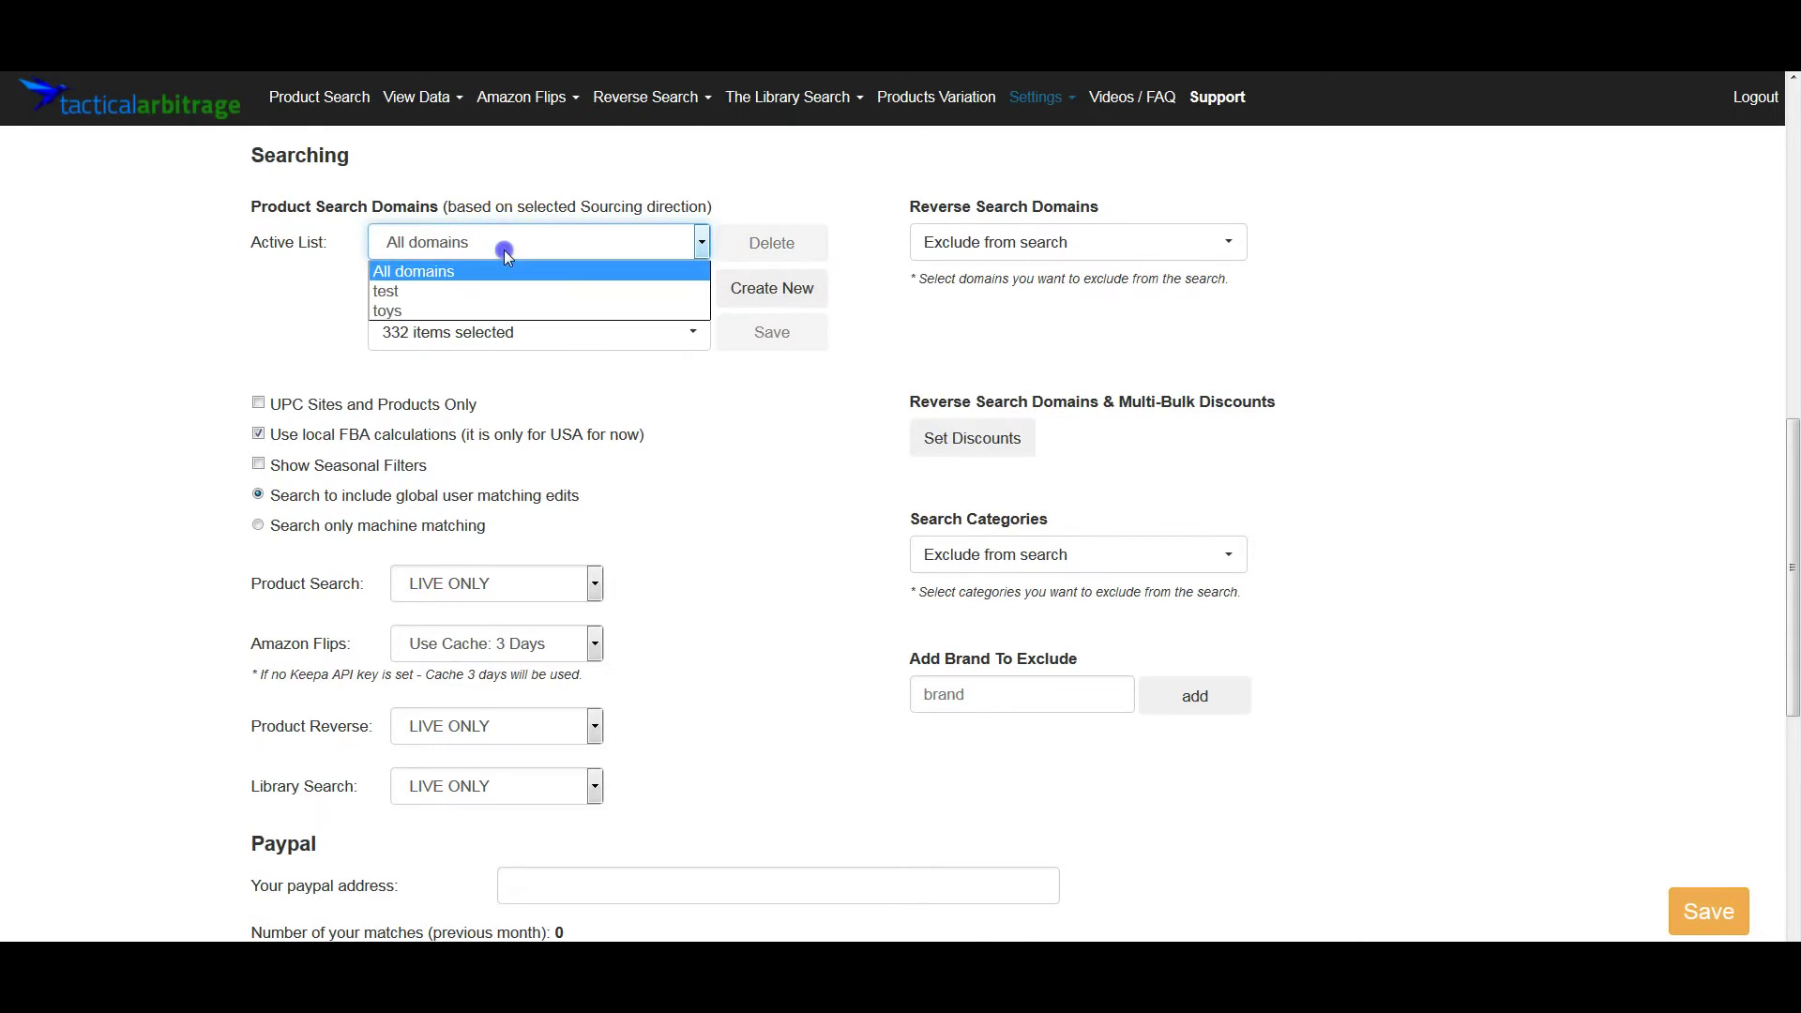
{"action": "left_click", "coordinate": [415, 313]}
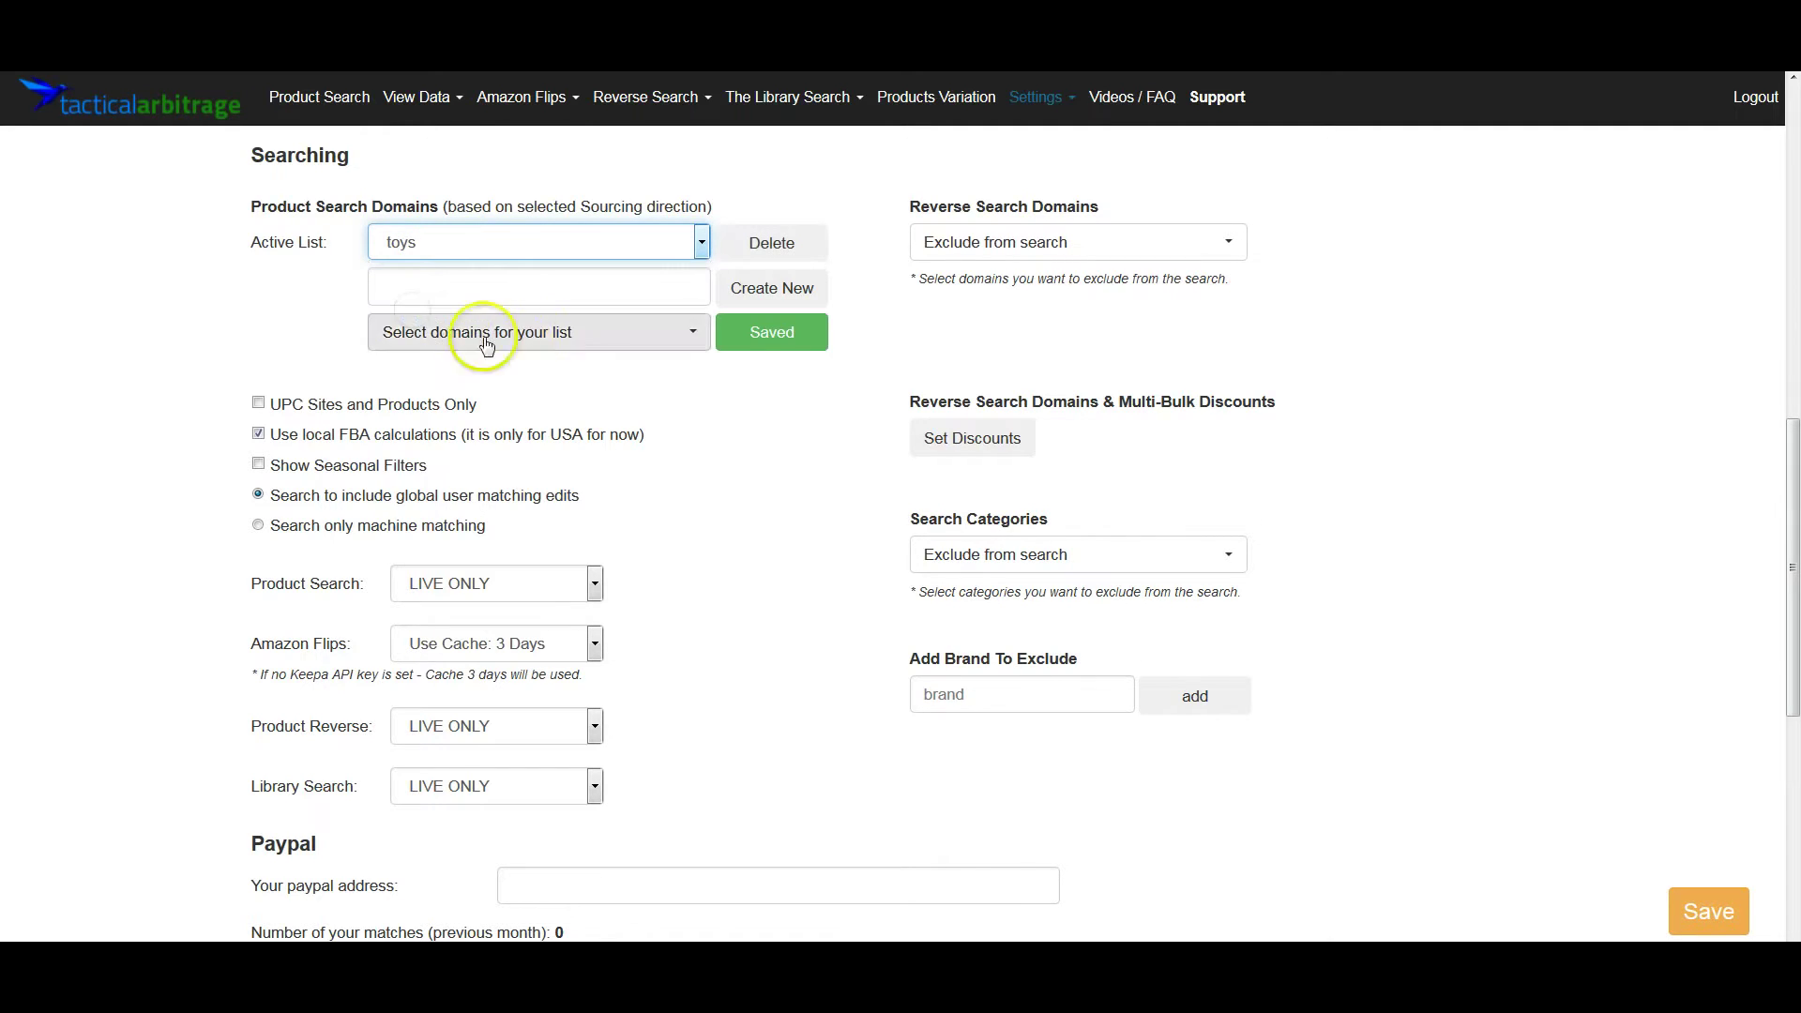
{"action": "left_click", "coordinate": [780, 333]}
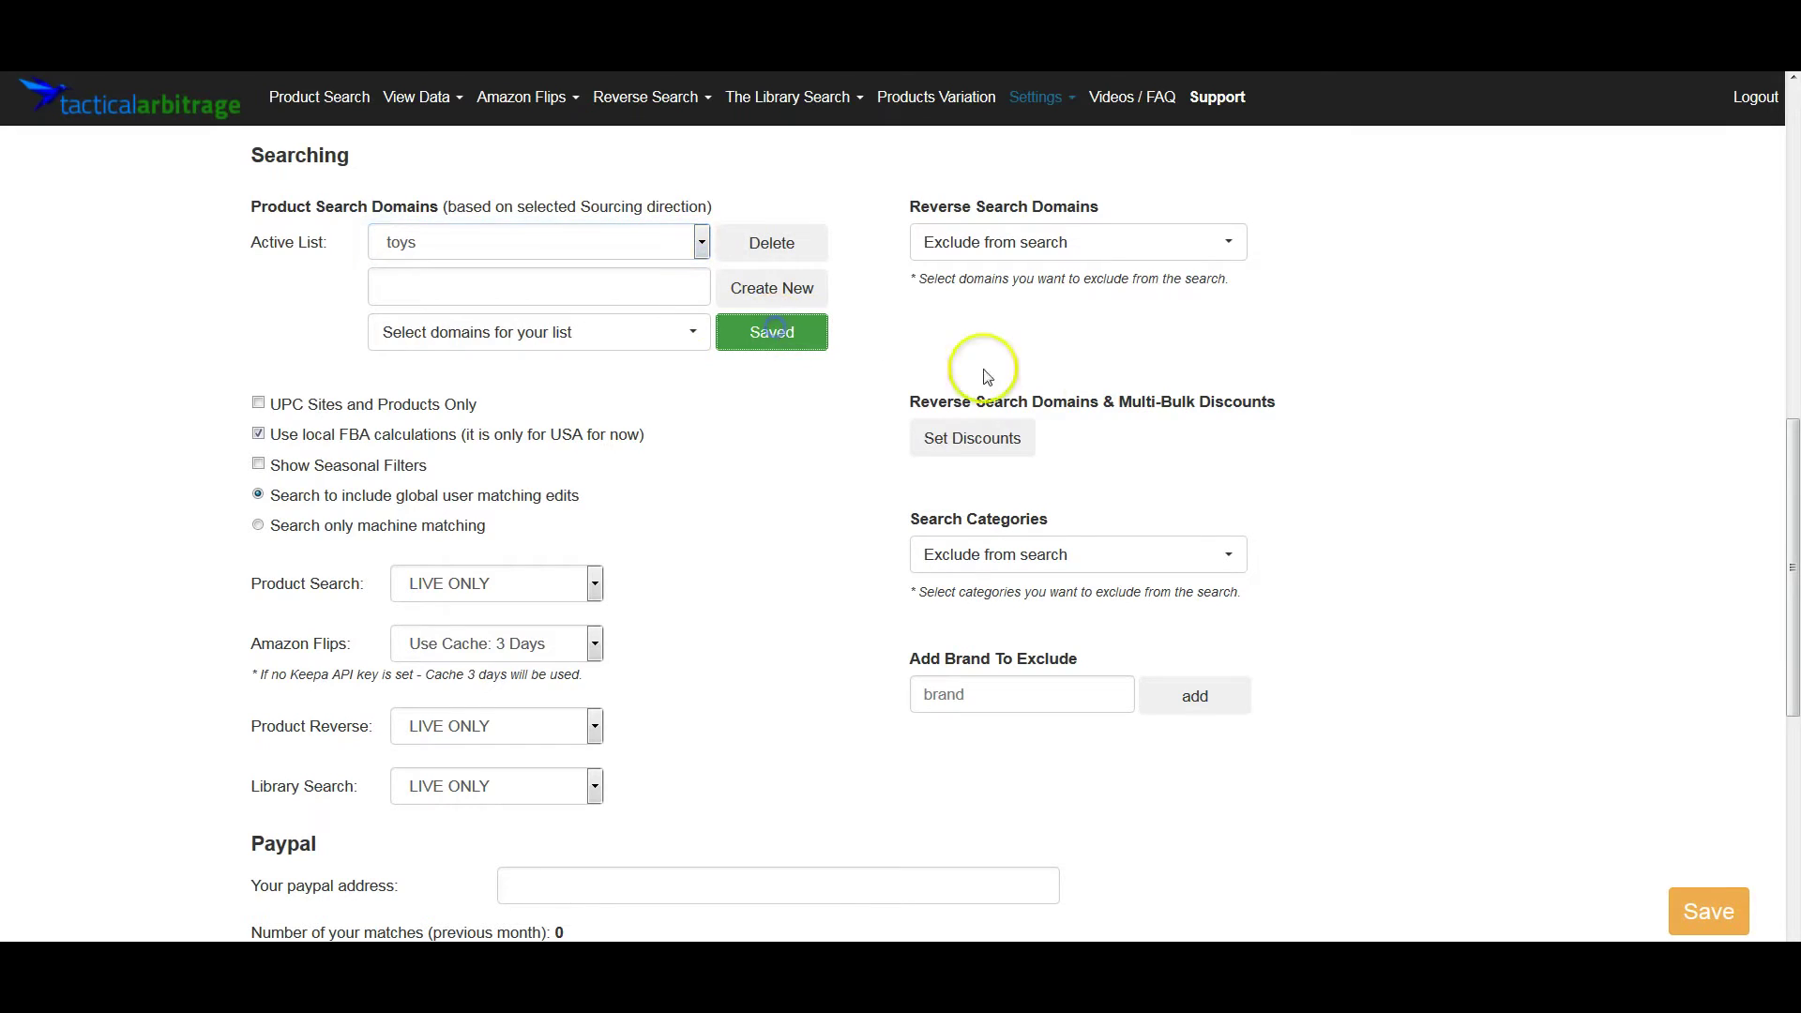
{"action": "left_click", "coordinate": [1708, 912]}
{"action": "scroll", "coordinate": [1346, 476], "scroll_direction": "down", "scroll_amount": 15}
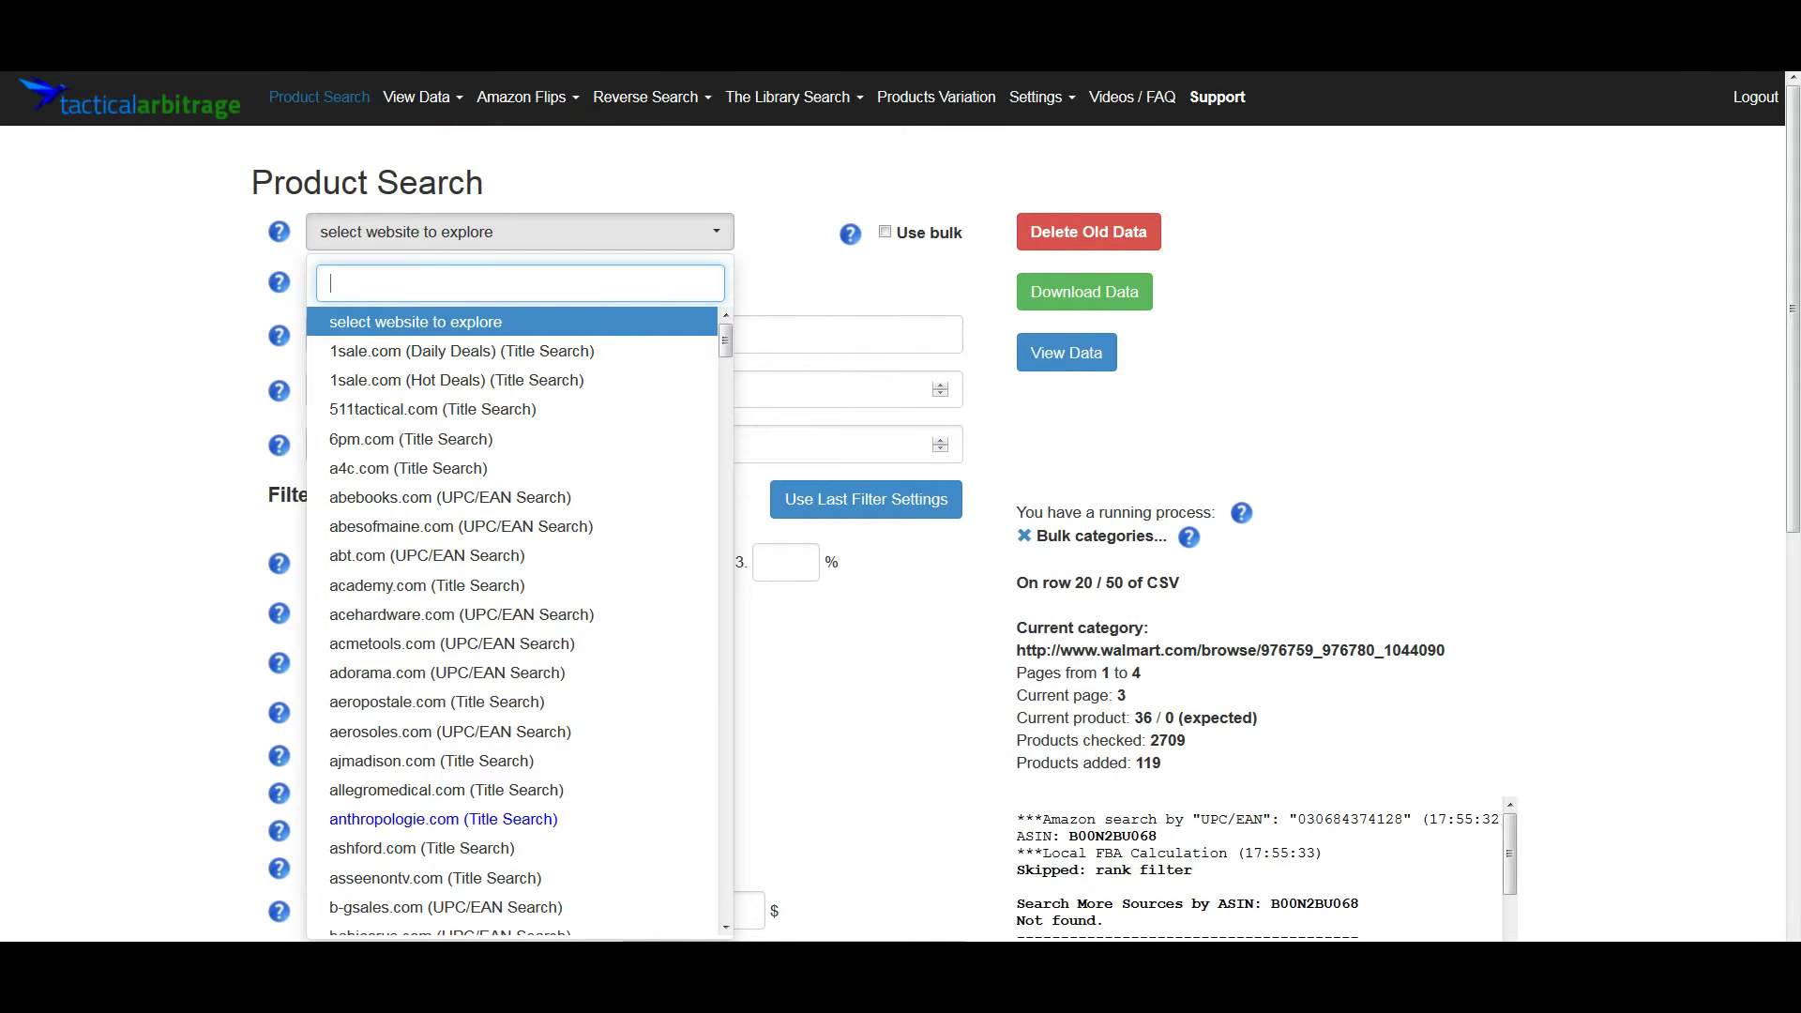
Reload Product Search and check its website list with the toys list active.
{"action": "left_click", "coordinate": [751, 287]}
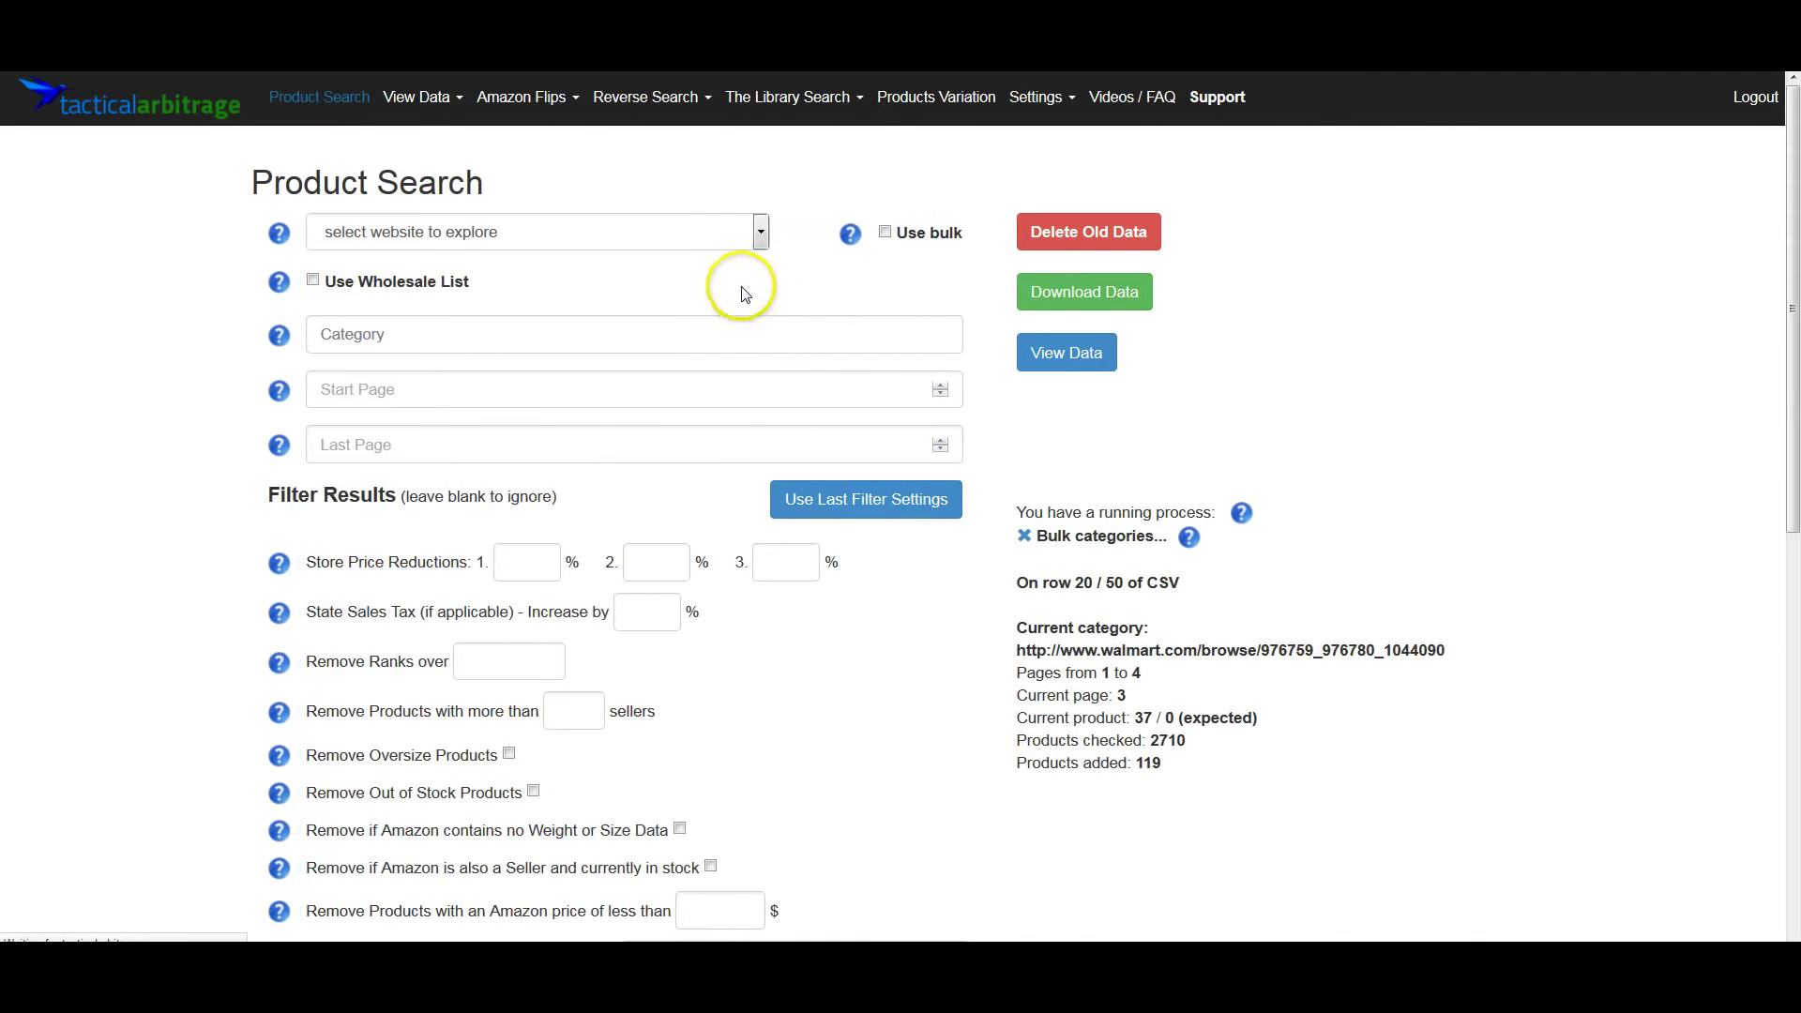
{"action": "left_click", "coordinate": [716, 230]}
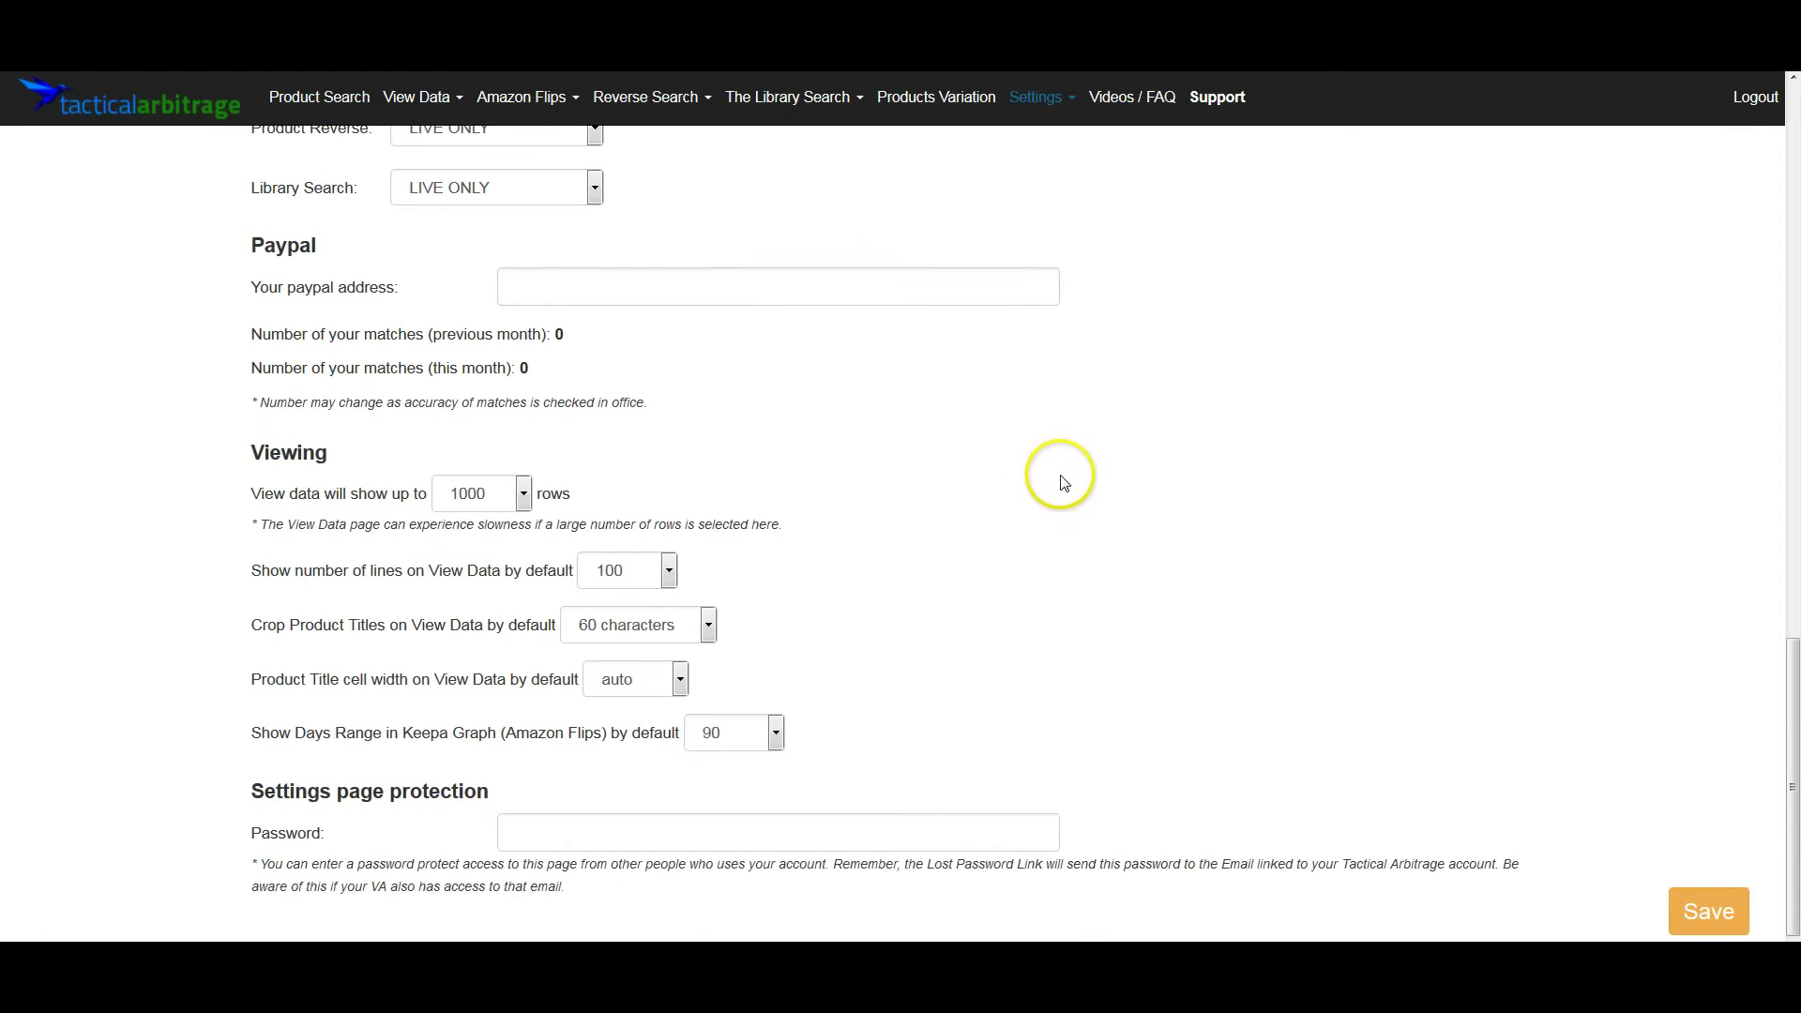
Review the domain lists offered as Active List in the Searching settings.
{"action": "scroll", "coordinate": [1060, 478], "scroll_direction": "up", "scroll_amount": 8}
{"action": "scroll", "coordinate": [1055, 476], "scroll_direction": "down", "scroll_amount": 1}
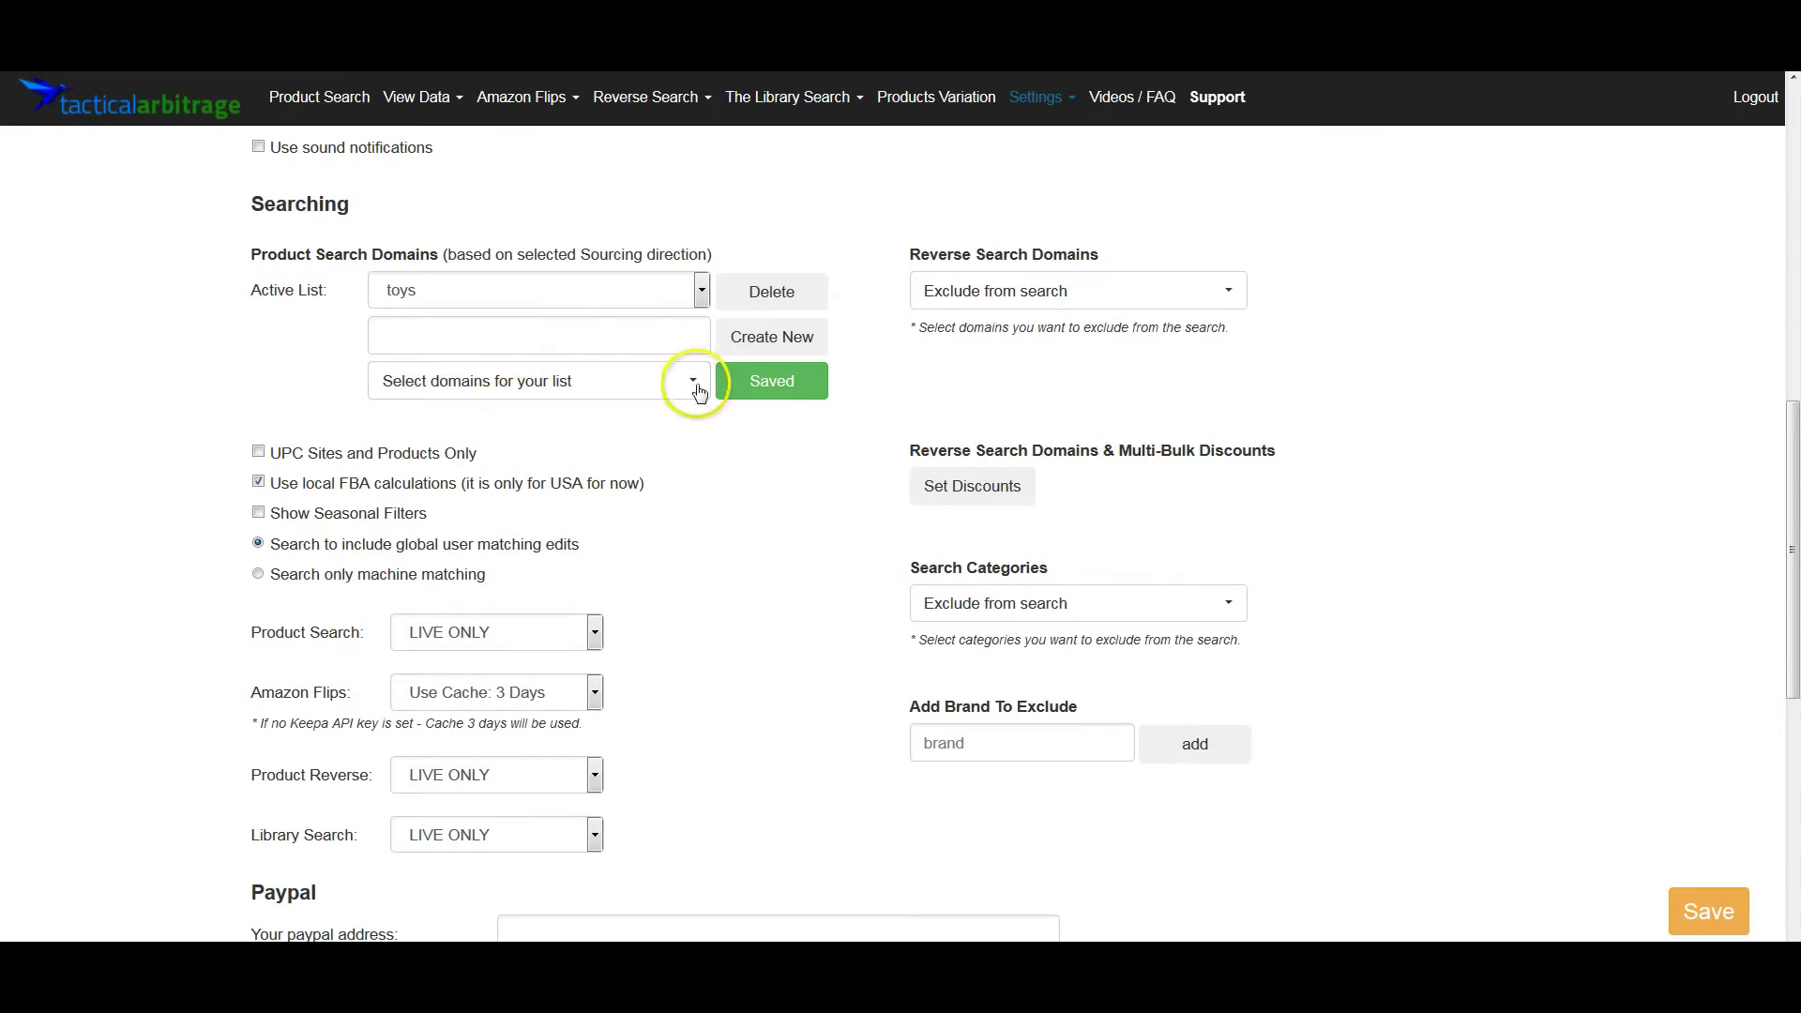
{"action": "left_click", "coordinate": [636, 298]}
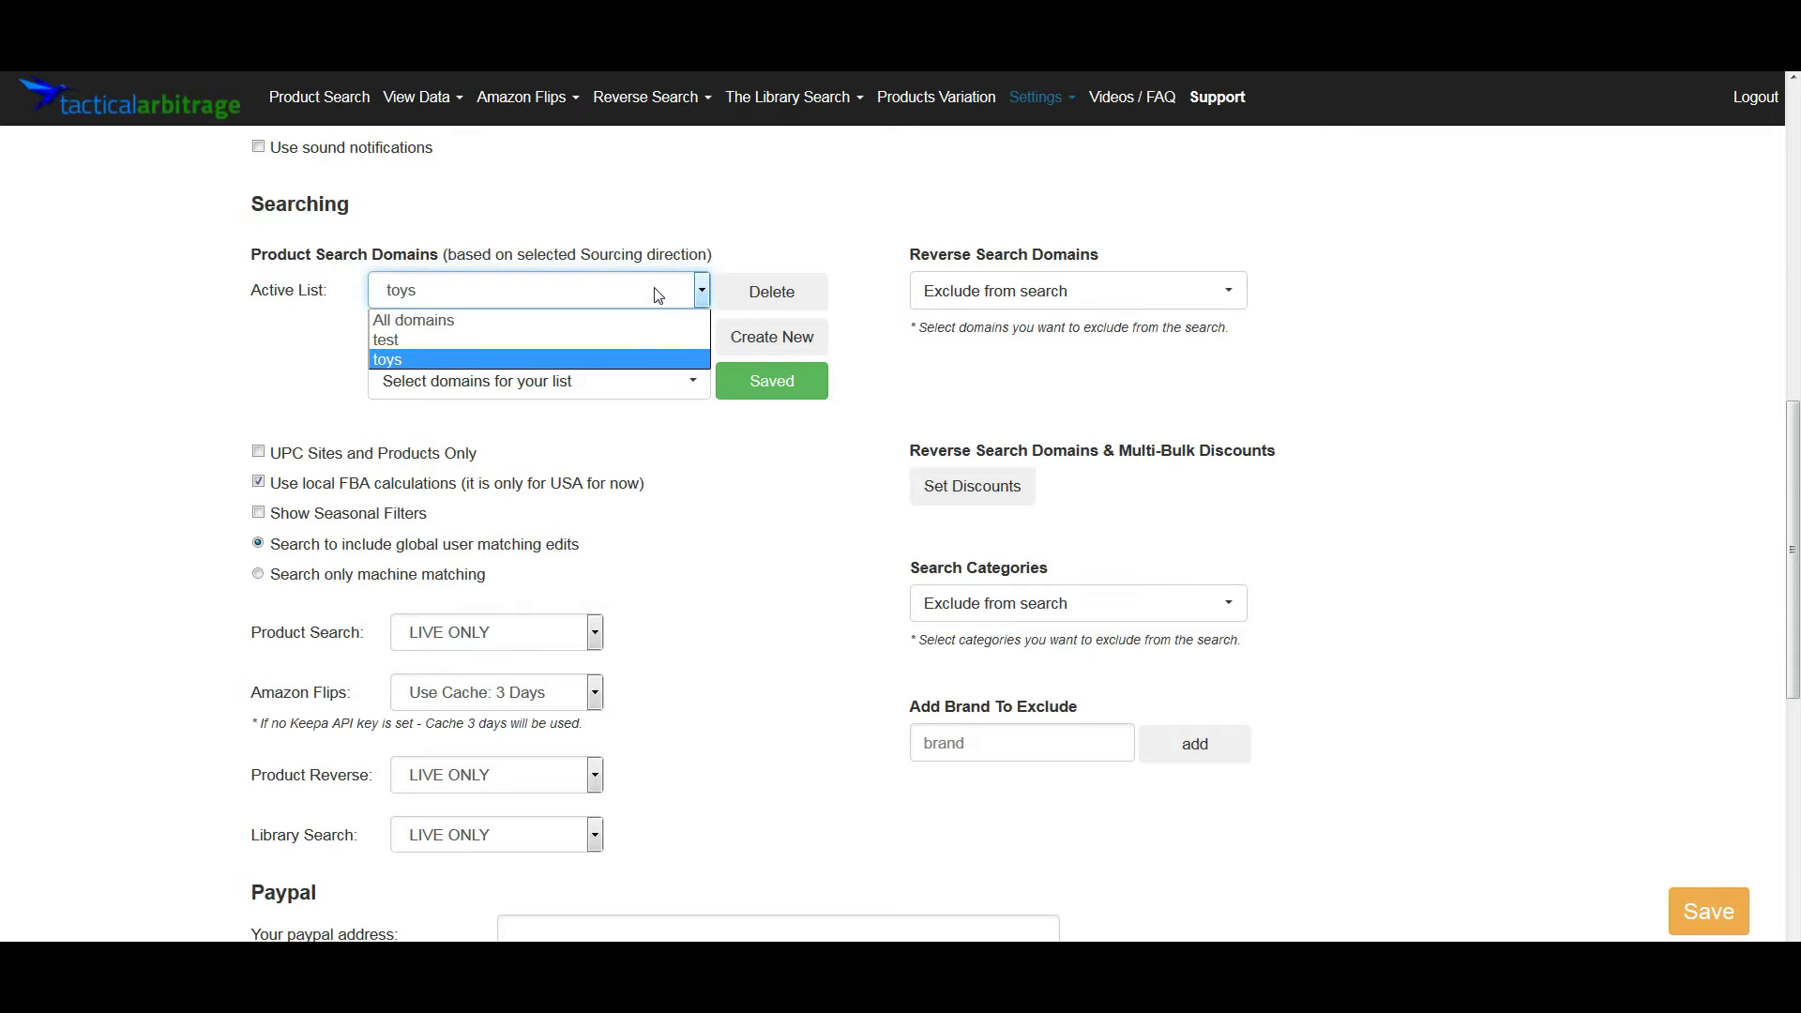
{"action": "left_click", "coordinate": [916, 300]}
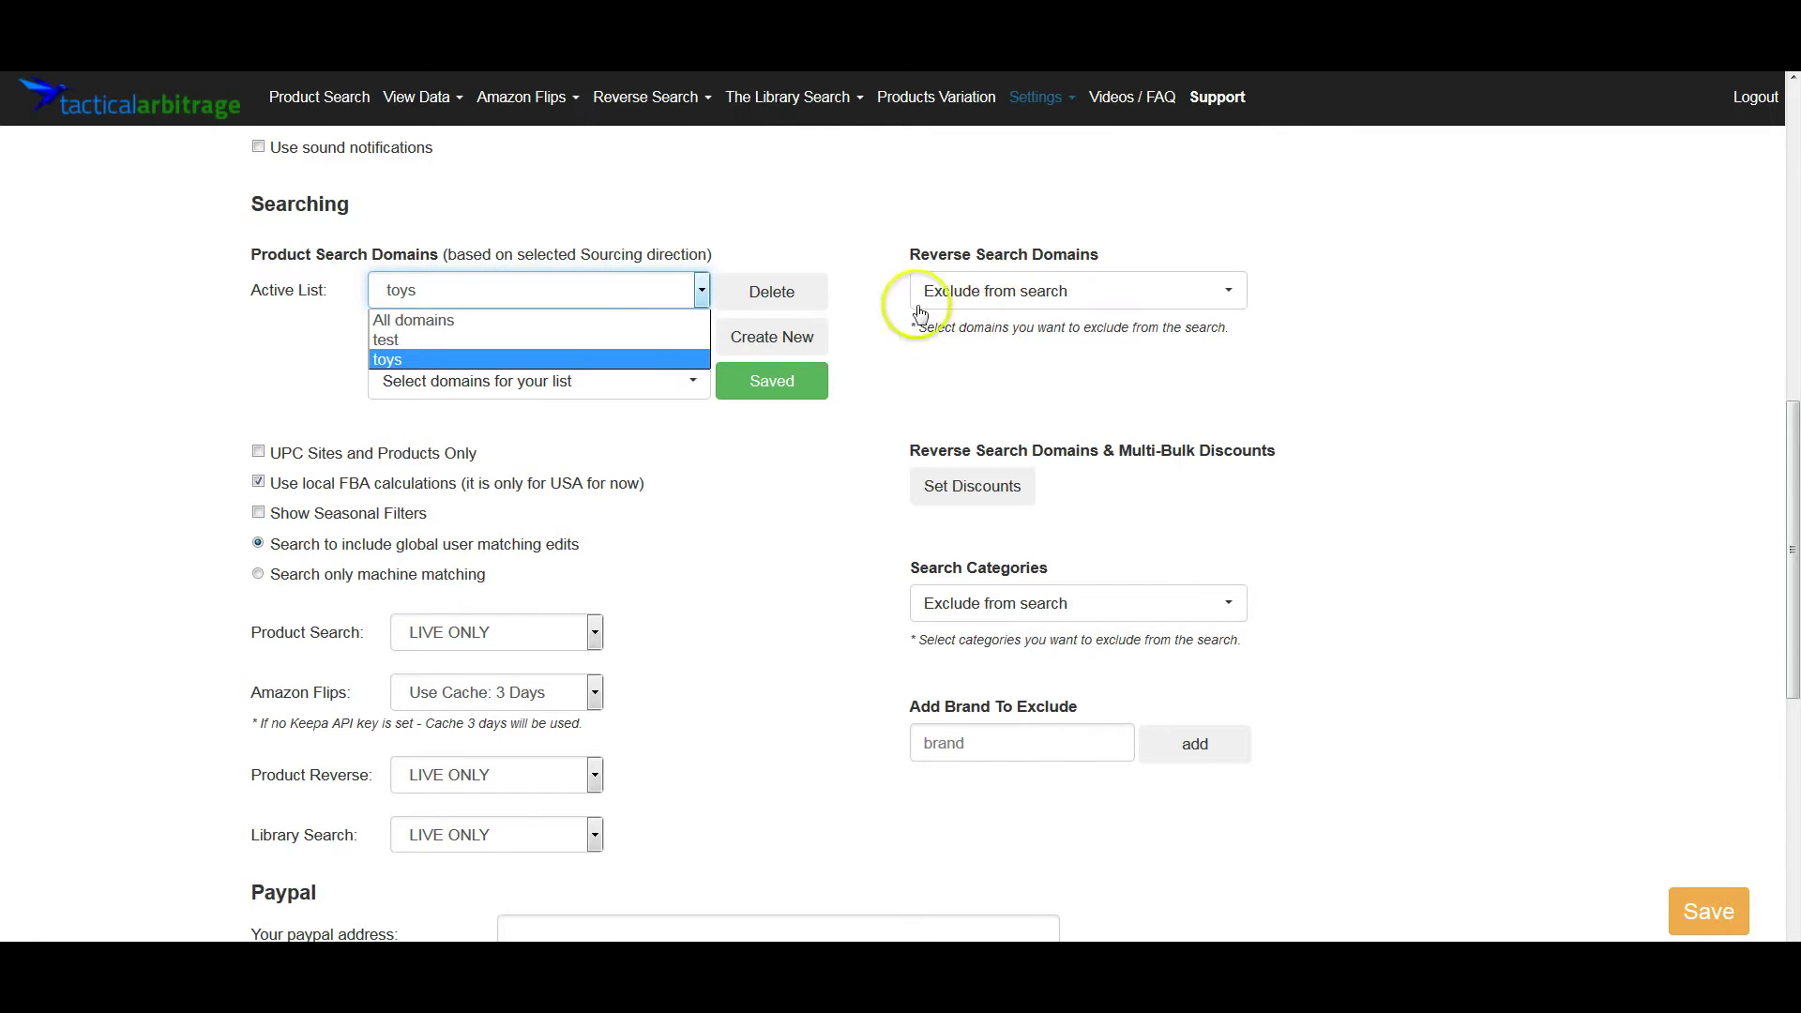
{"action": "scroll", "coordinate": [775, 431], "scroll_direction": "up", "scroll_amount": 2}
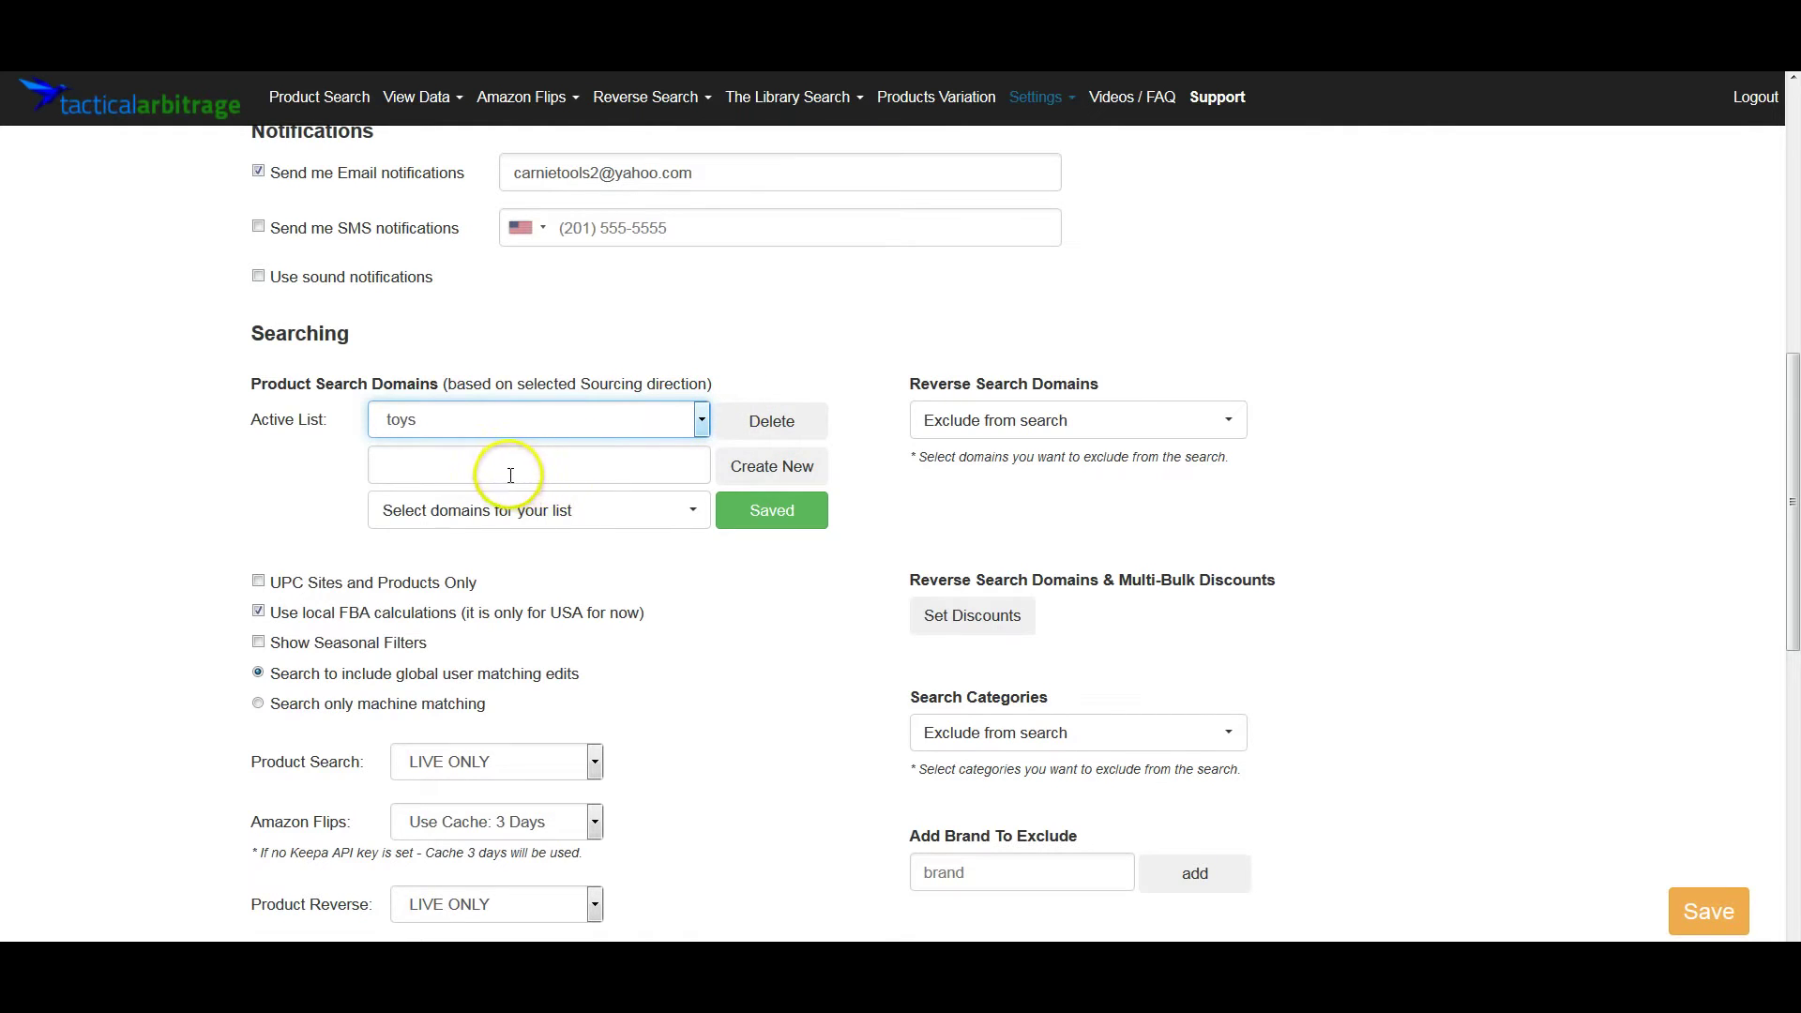
Filter the domains by "toy" and select bbtoystore.com, bigbadtoystore.com, fatbraintoys.com, hasbrotoyshop.com, tintoyarcade.com and toysrus.com for the toys list.
{"action": "left_click", "coordinate": [536, 512]}
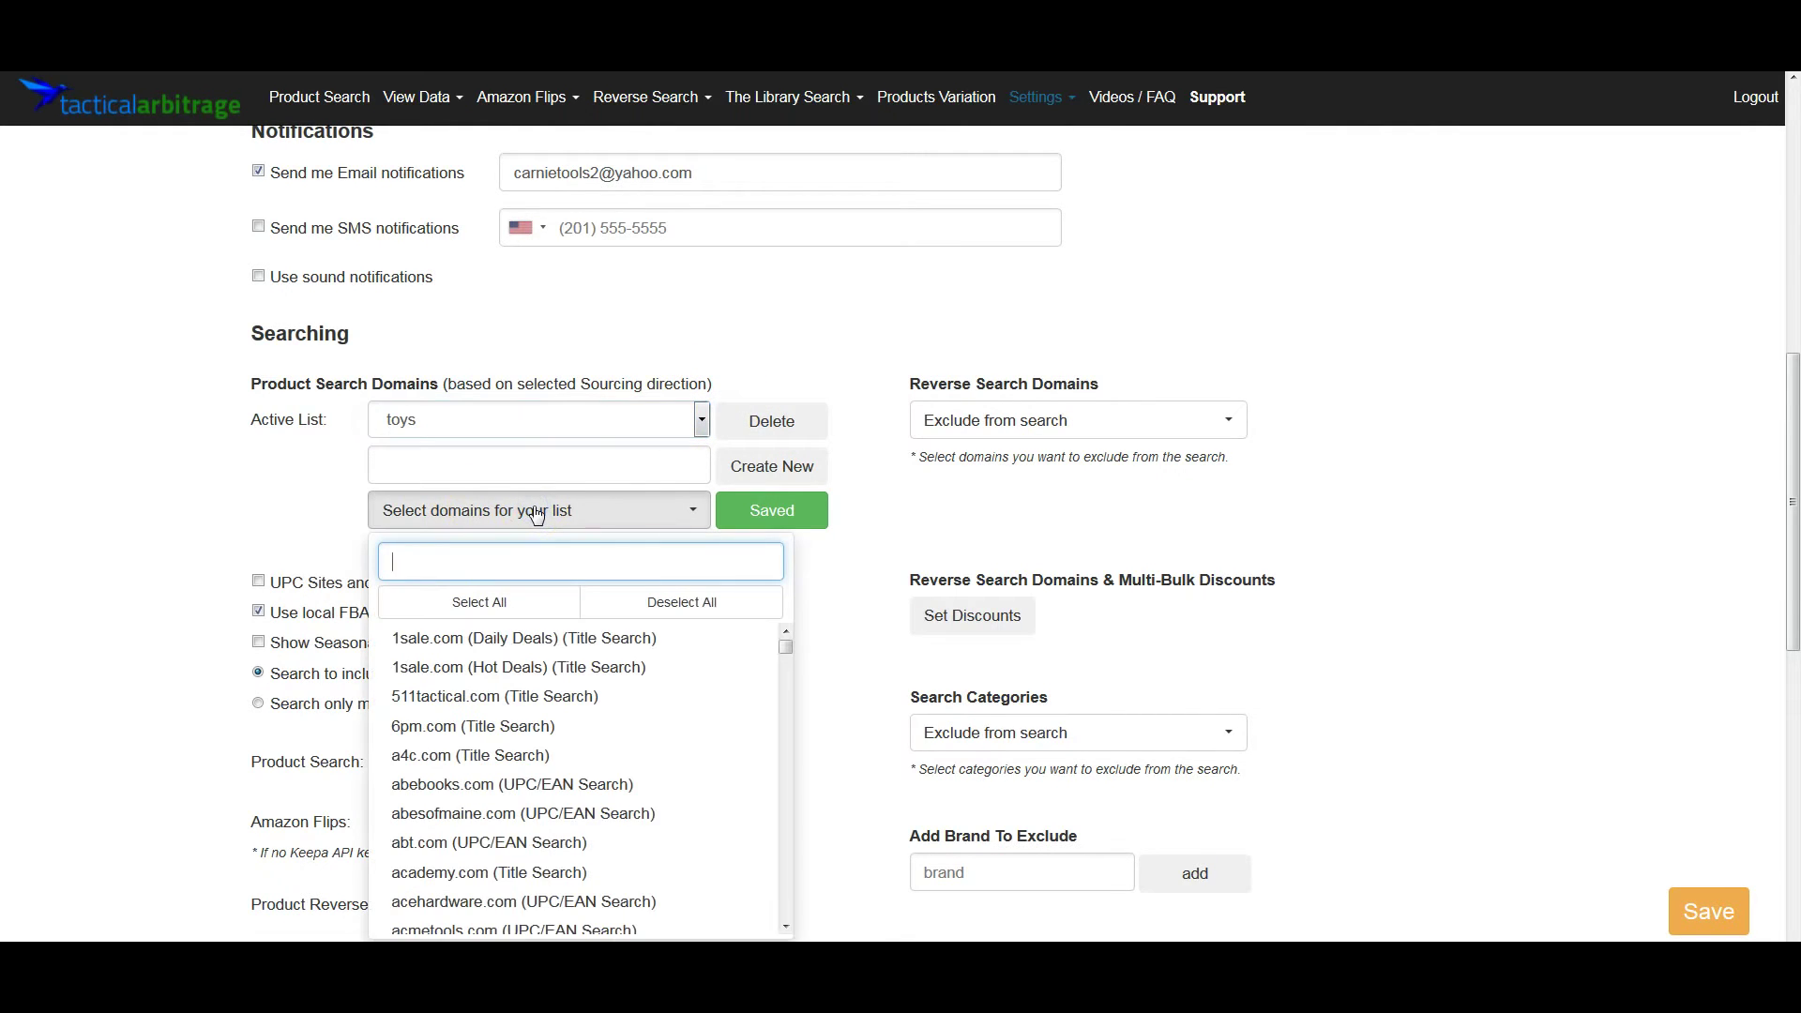
{"action": "left_click", "coordinate": [568, 567]}
{"action": "type", "text": "toy"}
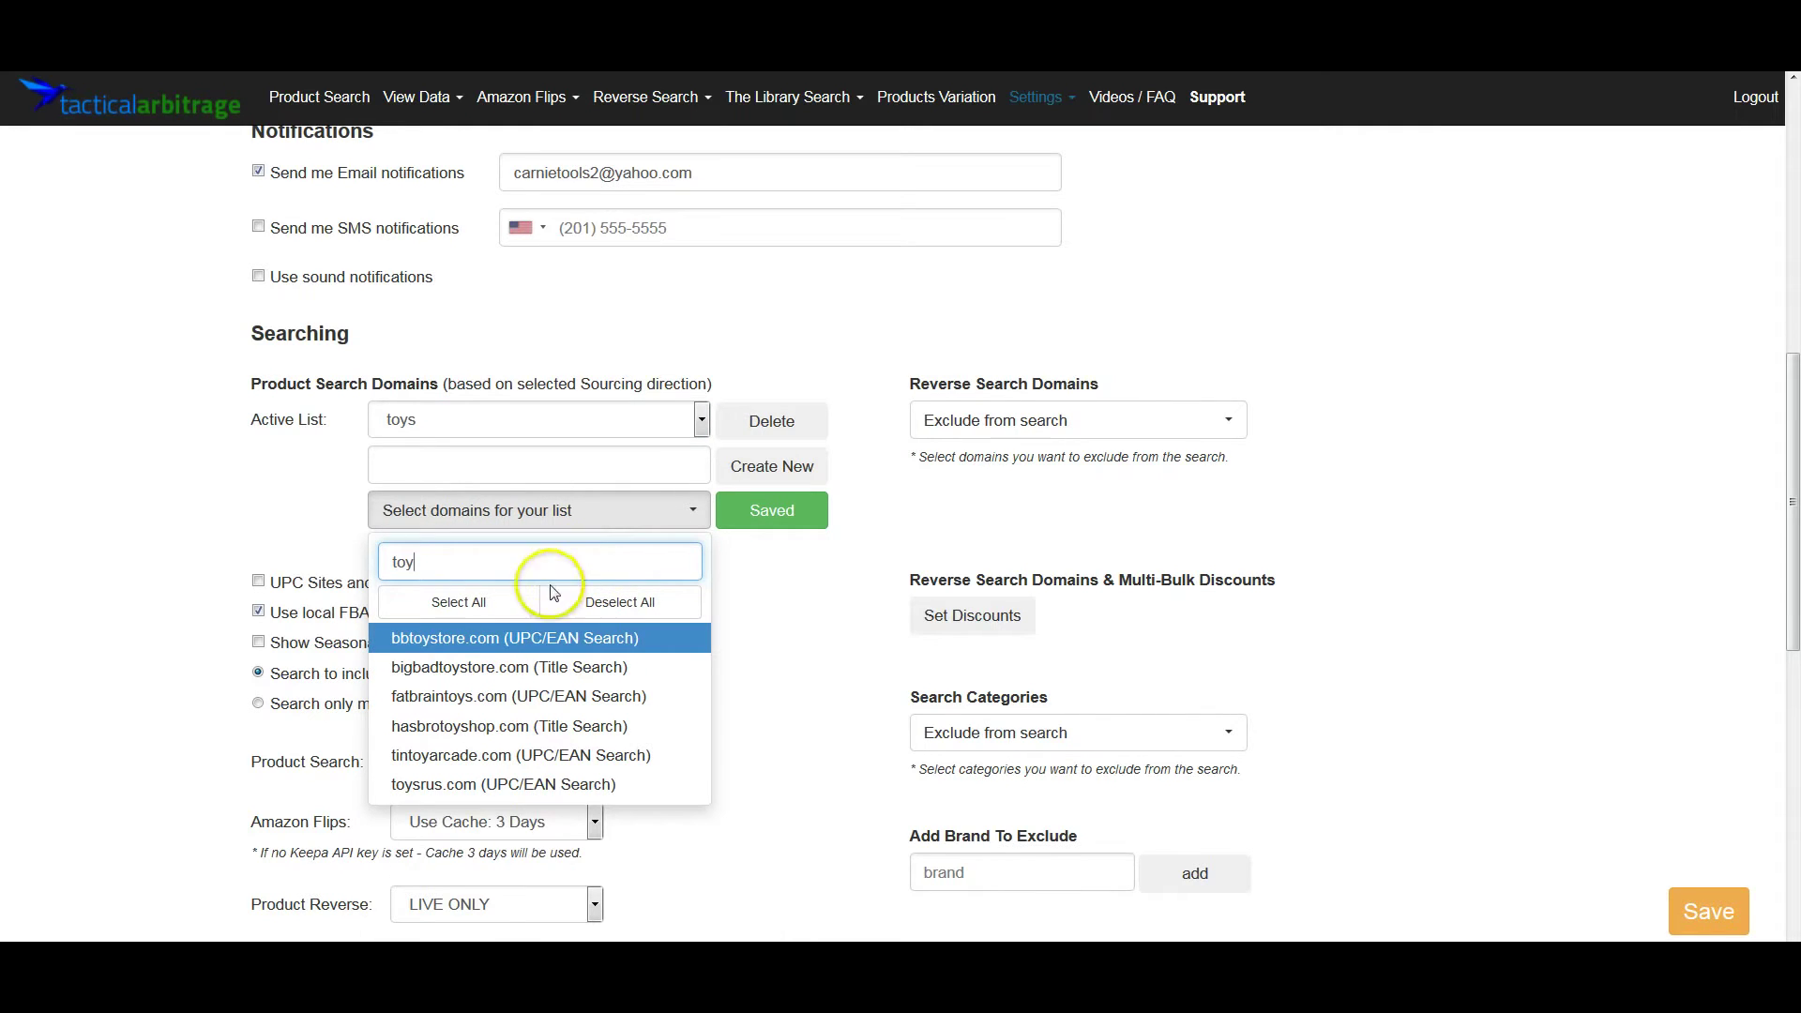
{"action": "left_click", "coordinate": [459, 638]}
{"action": "left_click", "coordinate": [519, 667]}
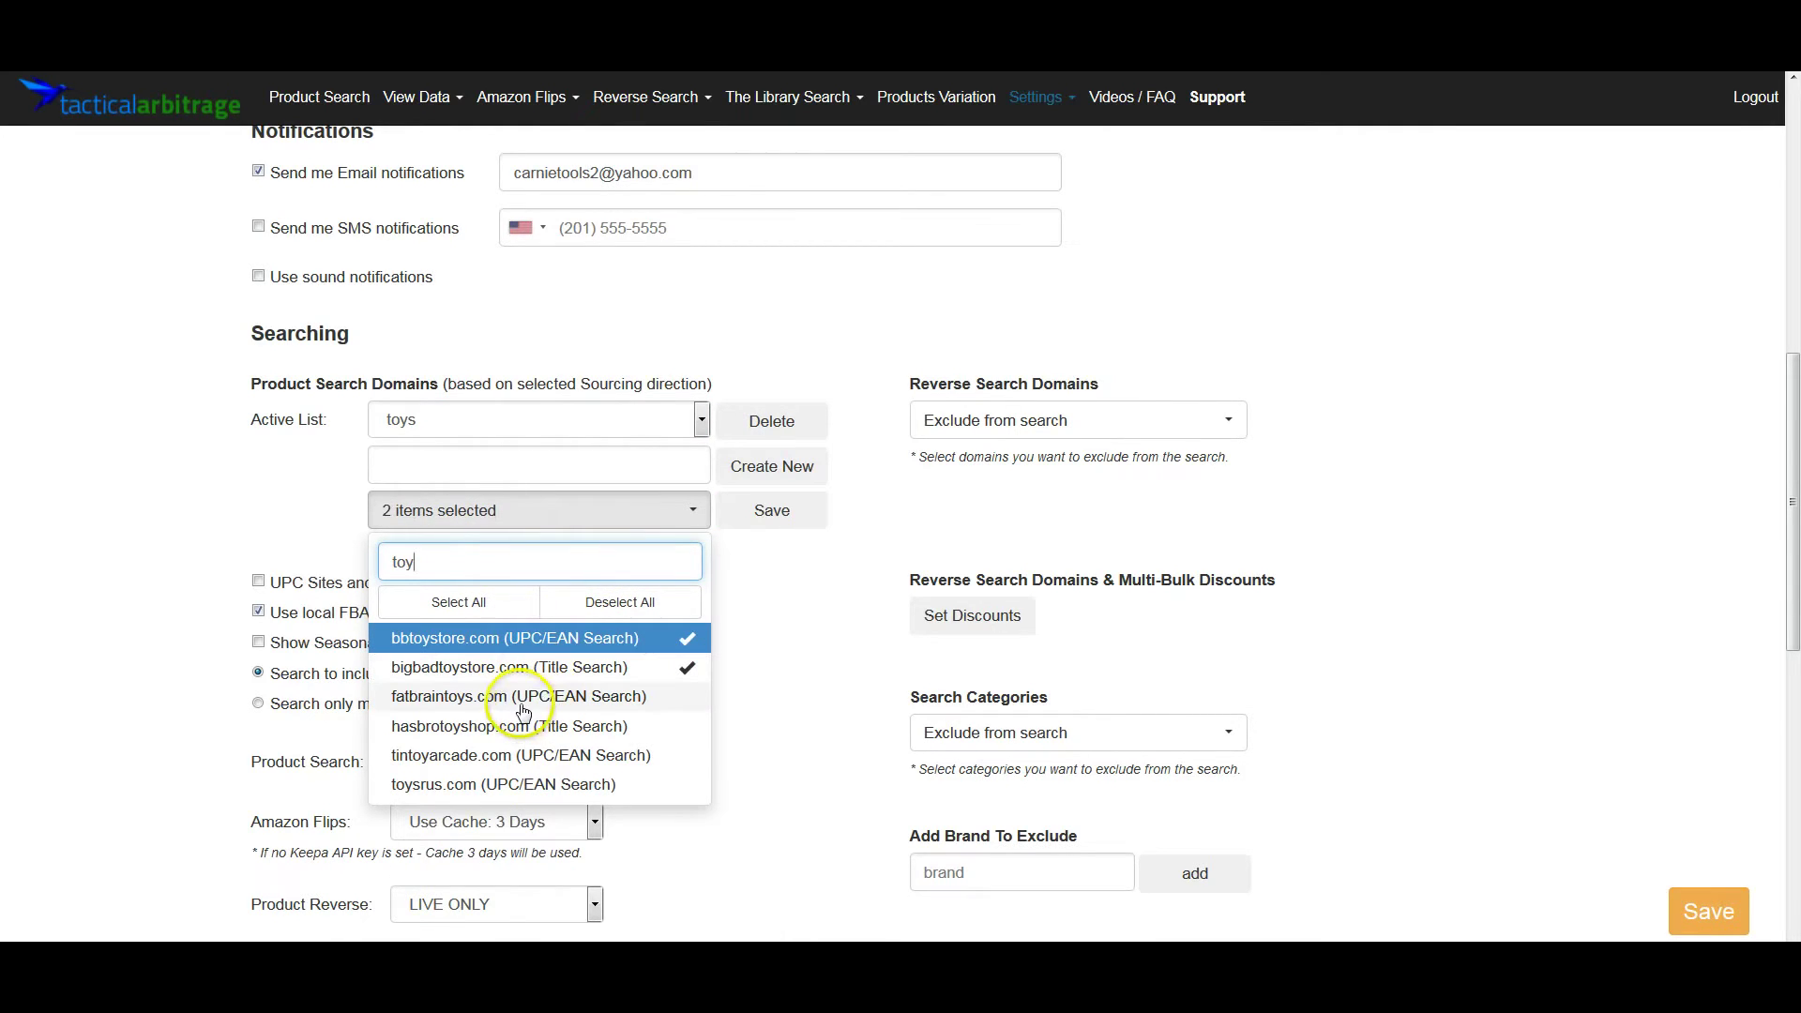
{"action": "left_click", "coordinate": [525, 696]}
{"action": "left_click", "coordinate": [544, 724]}
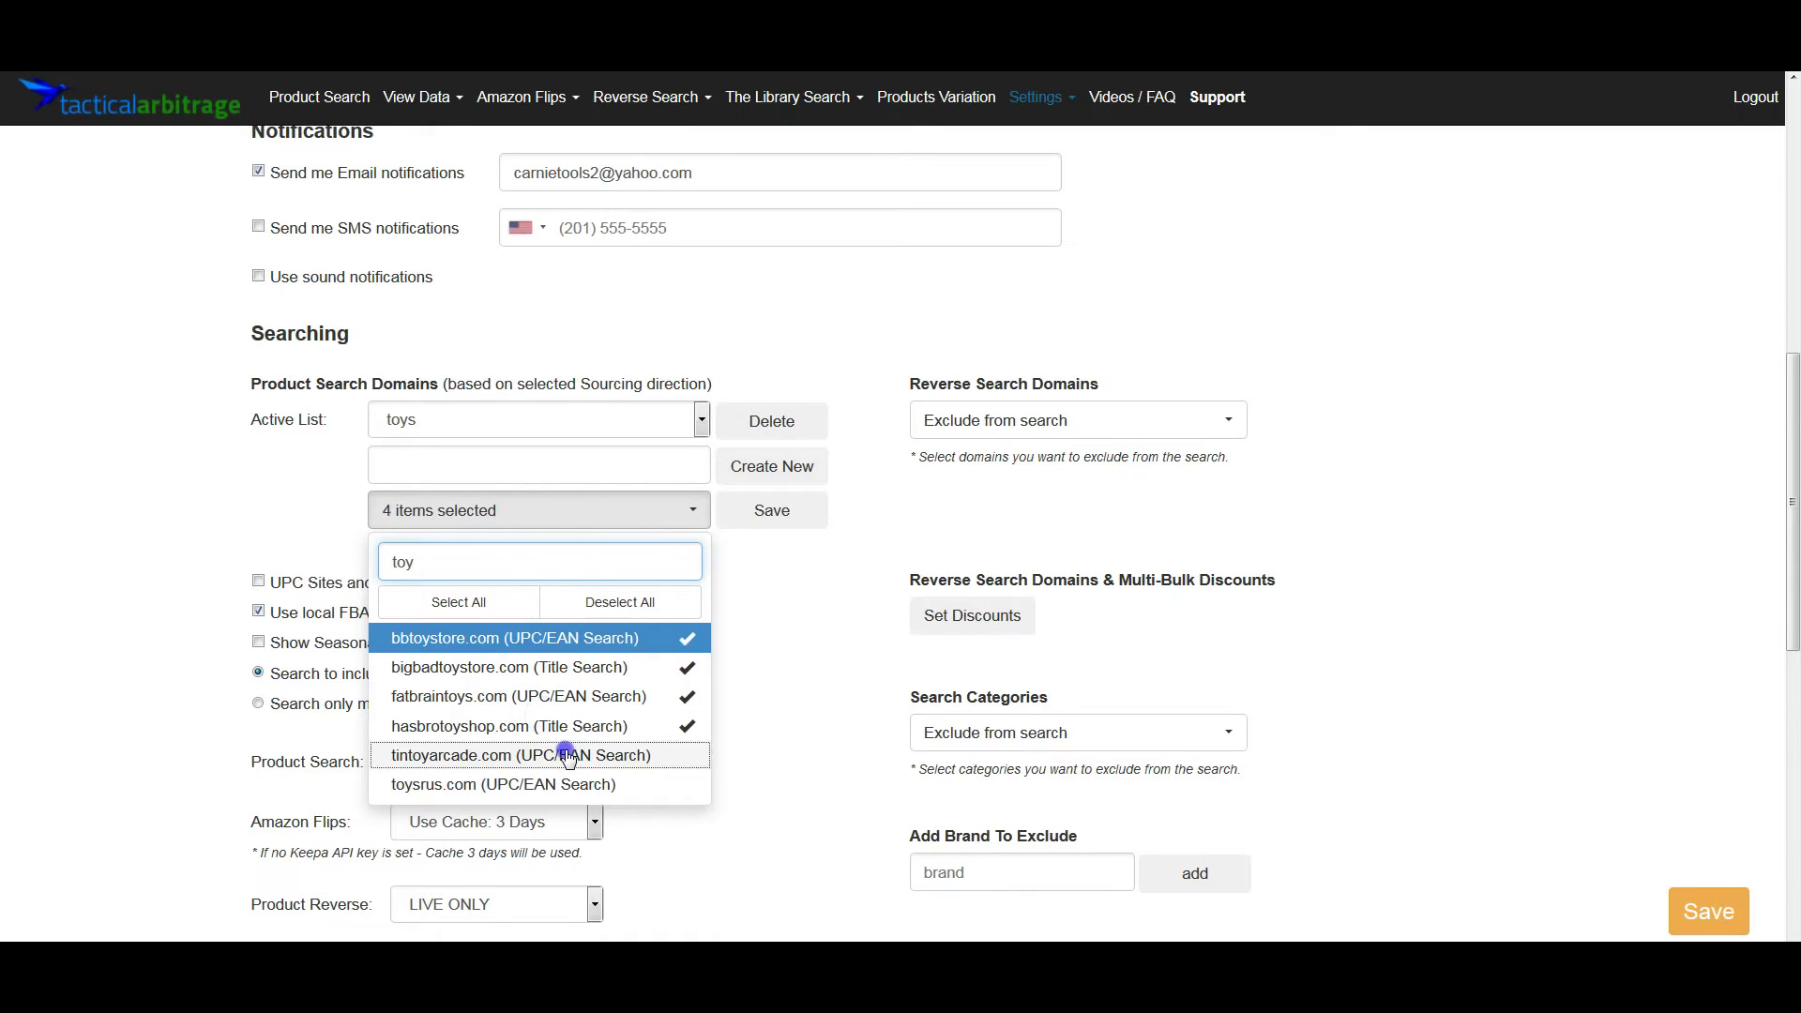
{"action": "left_click", "coordinate": [568, 755]}
{"action": "left_click", "coordinate": [557, 786]}
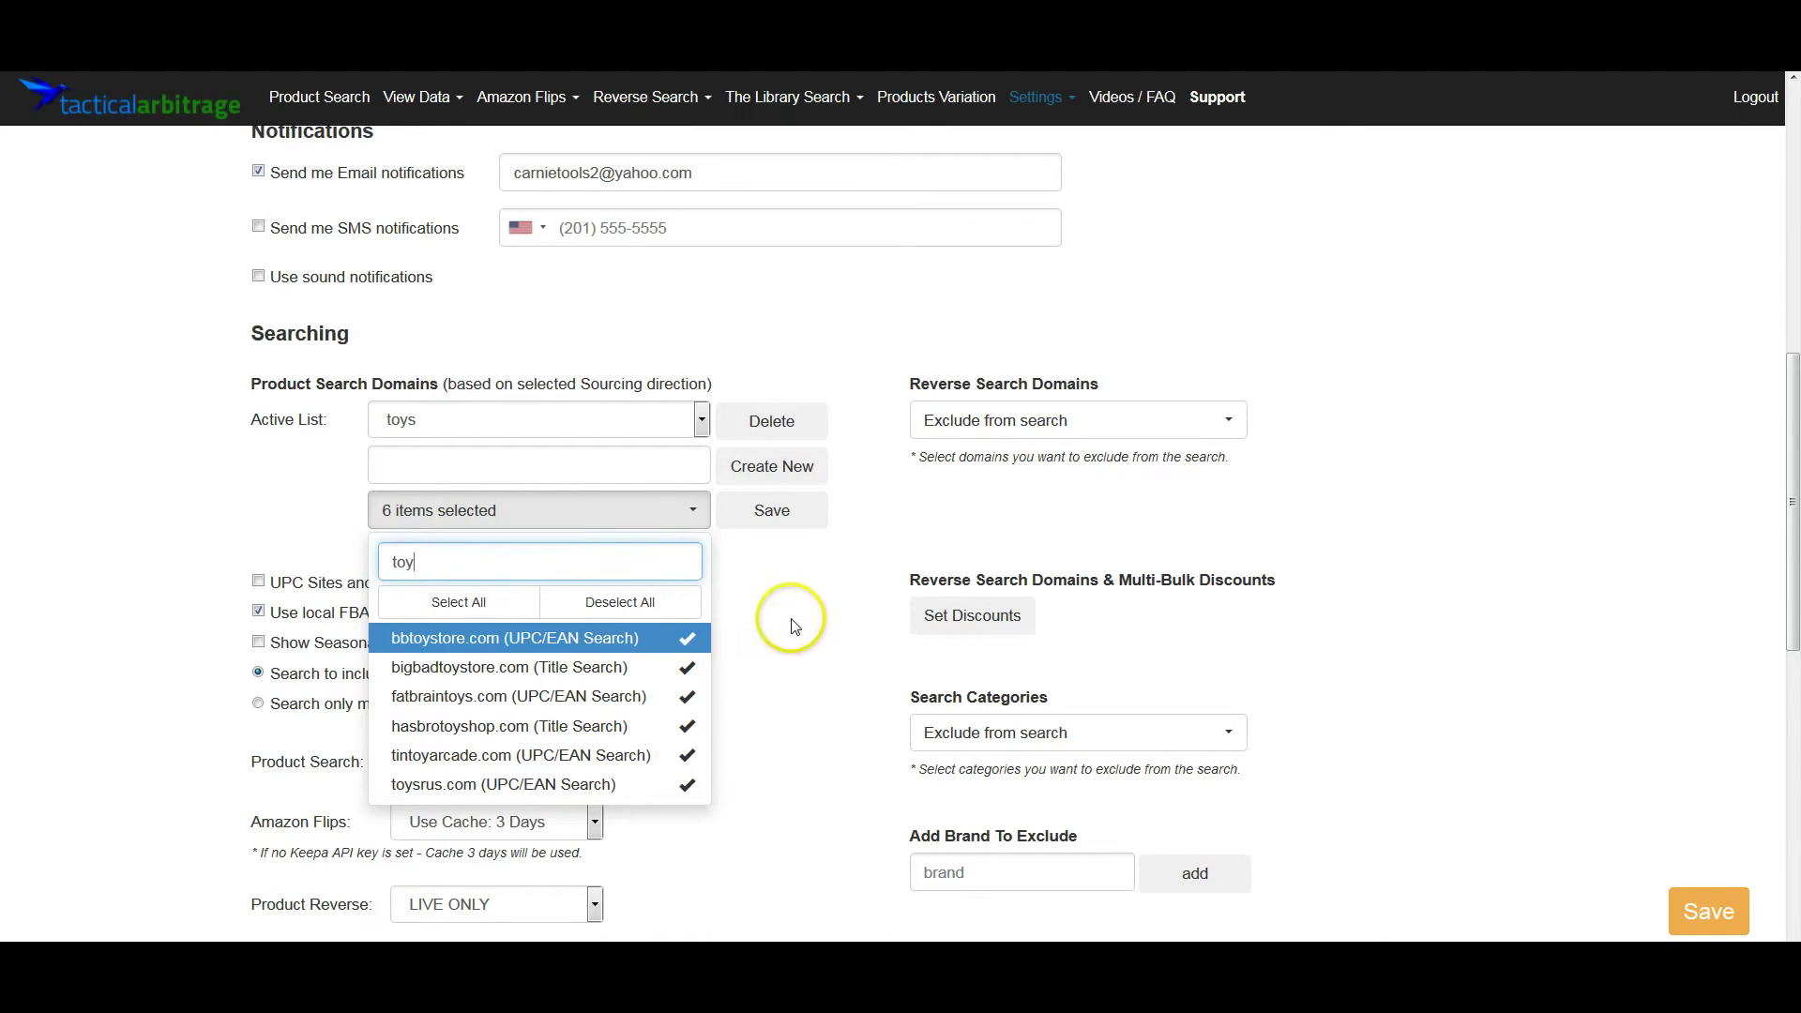
Find and add walmart.com (keys) and target.com to the toys list, and save the settings.
{"action": "left_click_drag", "start_coordinate": [537, 562], "coordinate": [398, 559]}
{"action": "type", "text": "wal"}
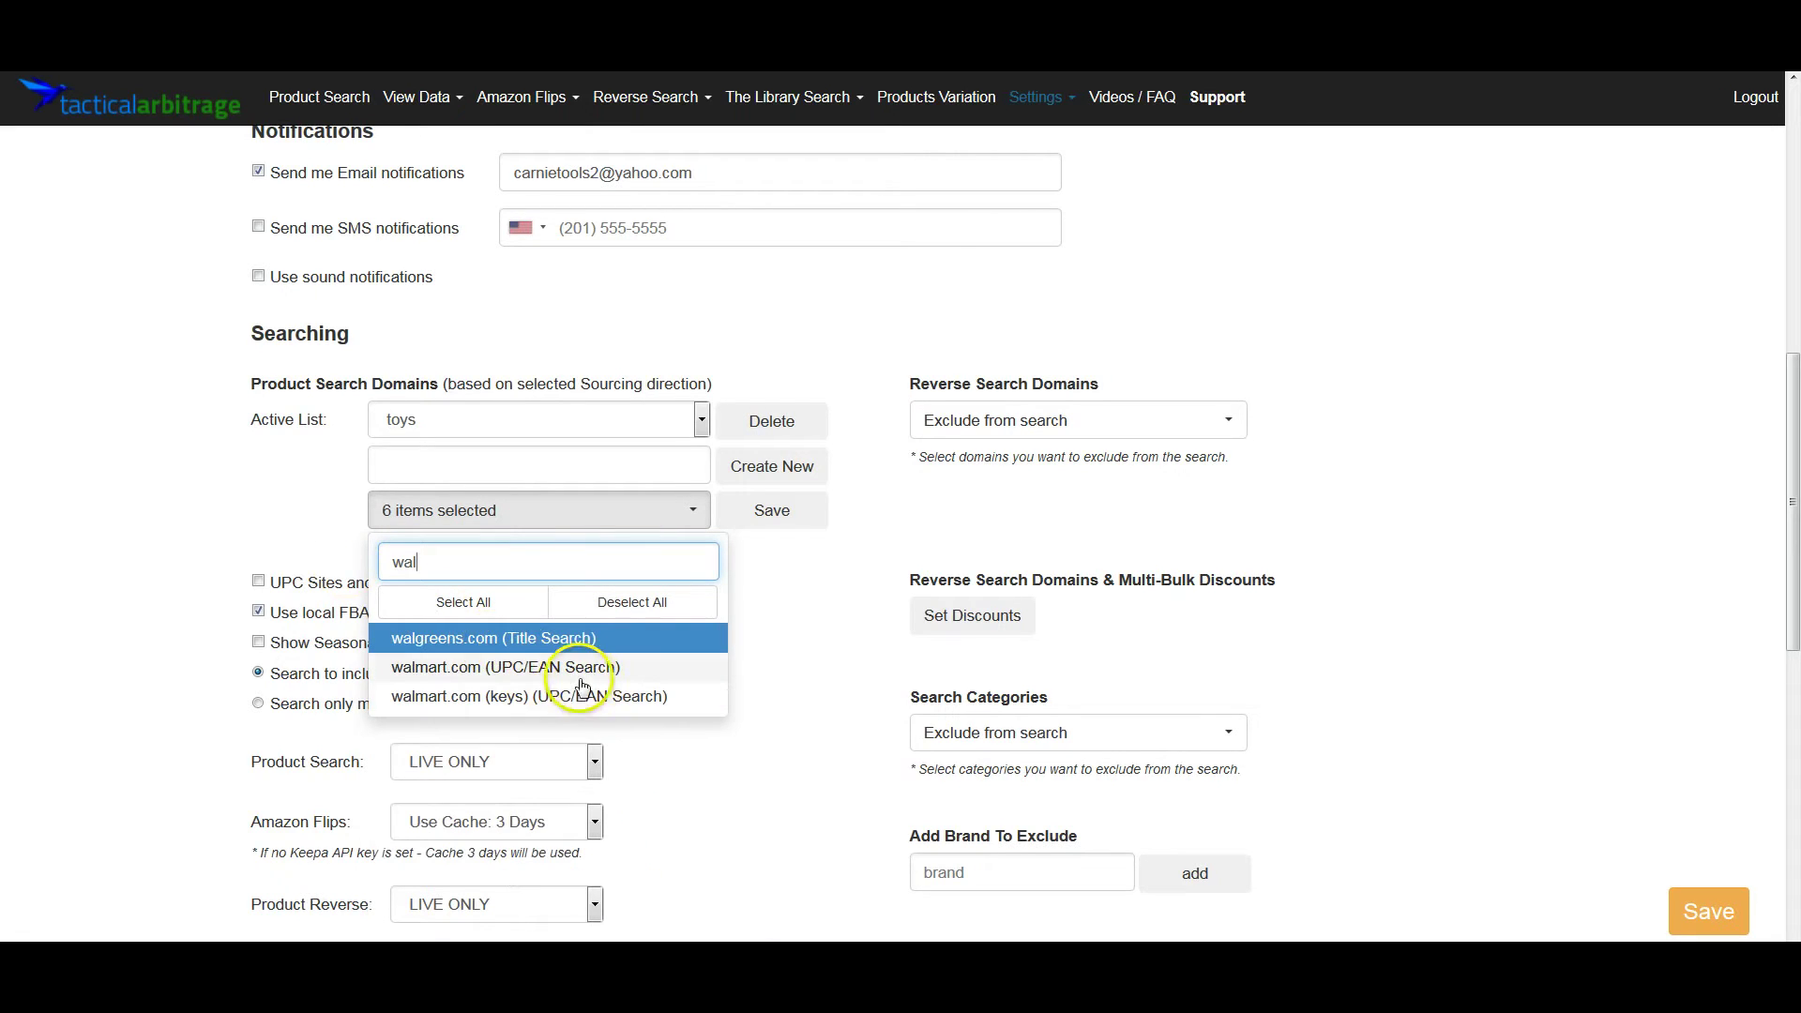
{"action": "left_click", "coordinate": [443, 705]}
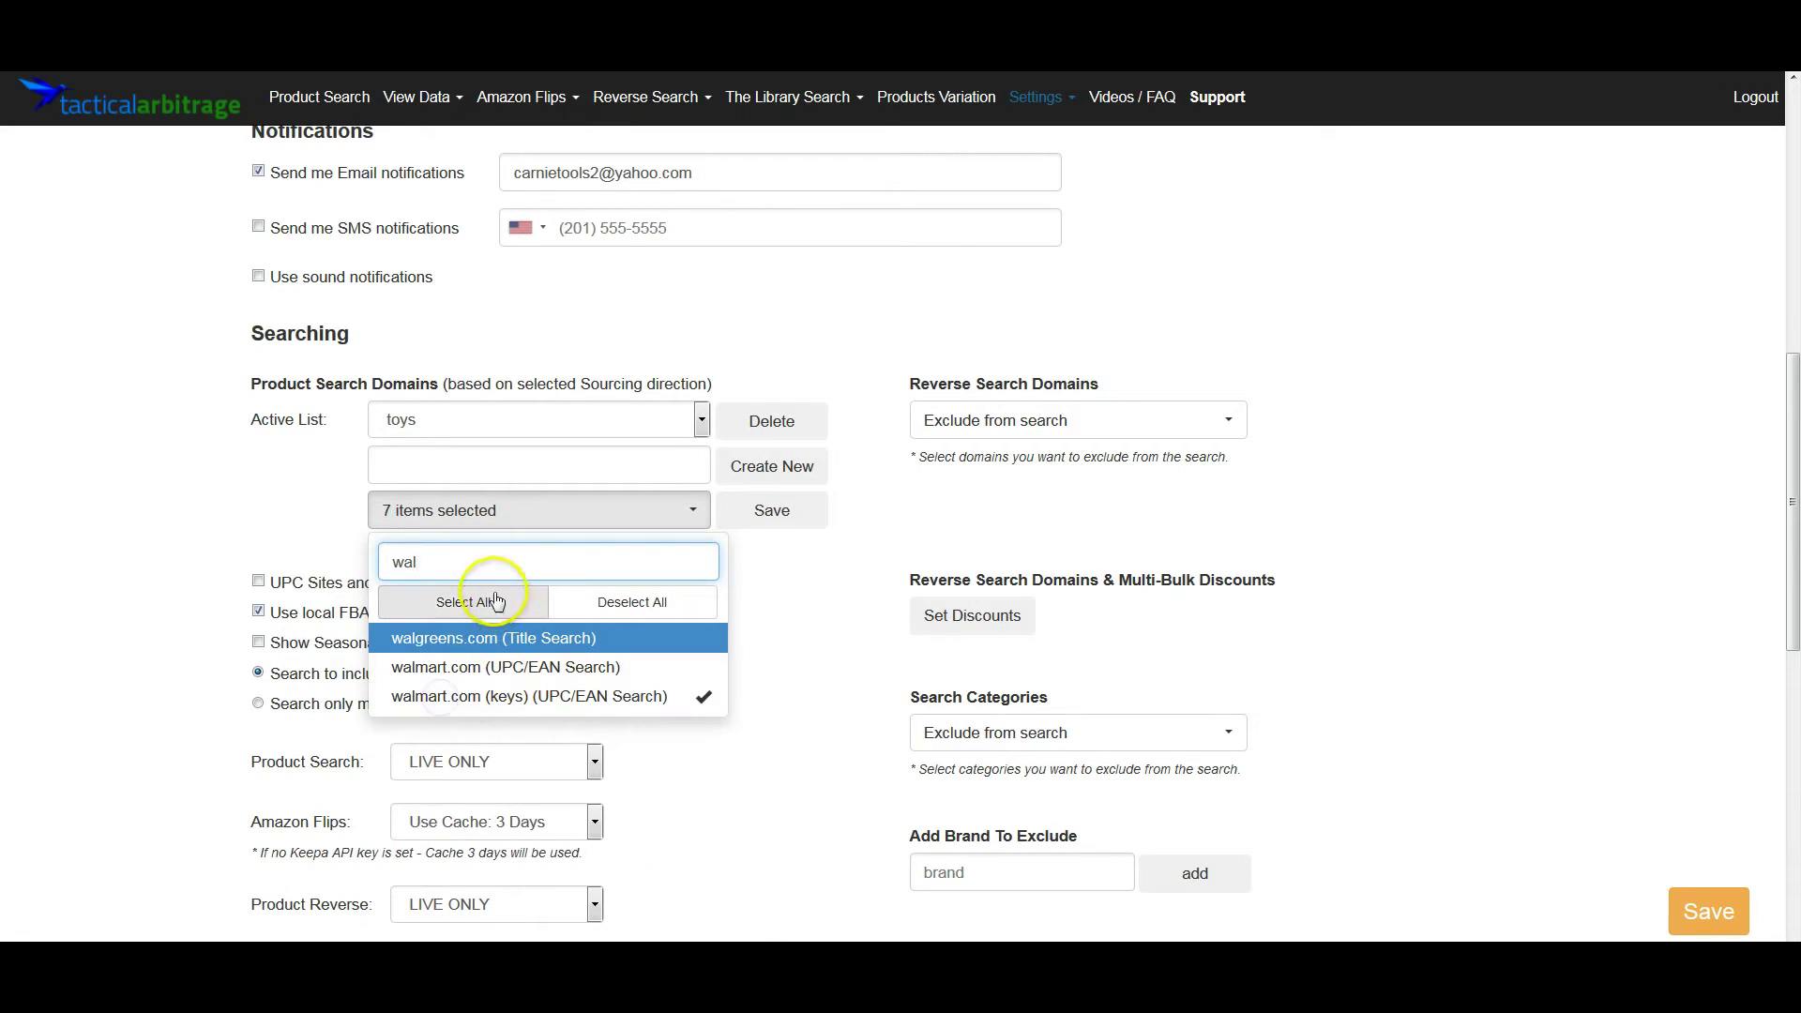
{"action": "left_click_drag", "start_coordinate": [424, 563], "coordinate": [358, 560]}
{"action": "type", "text": "tar"}
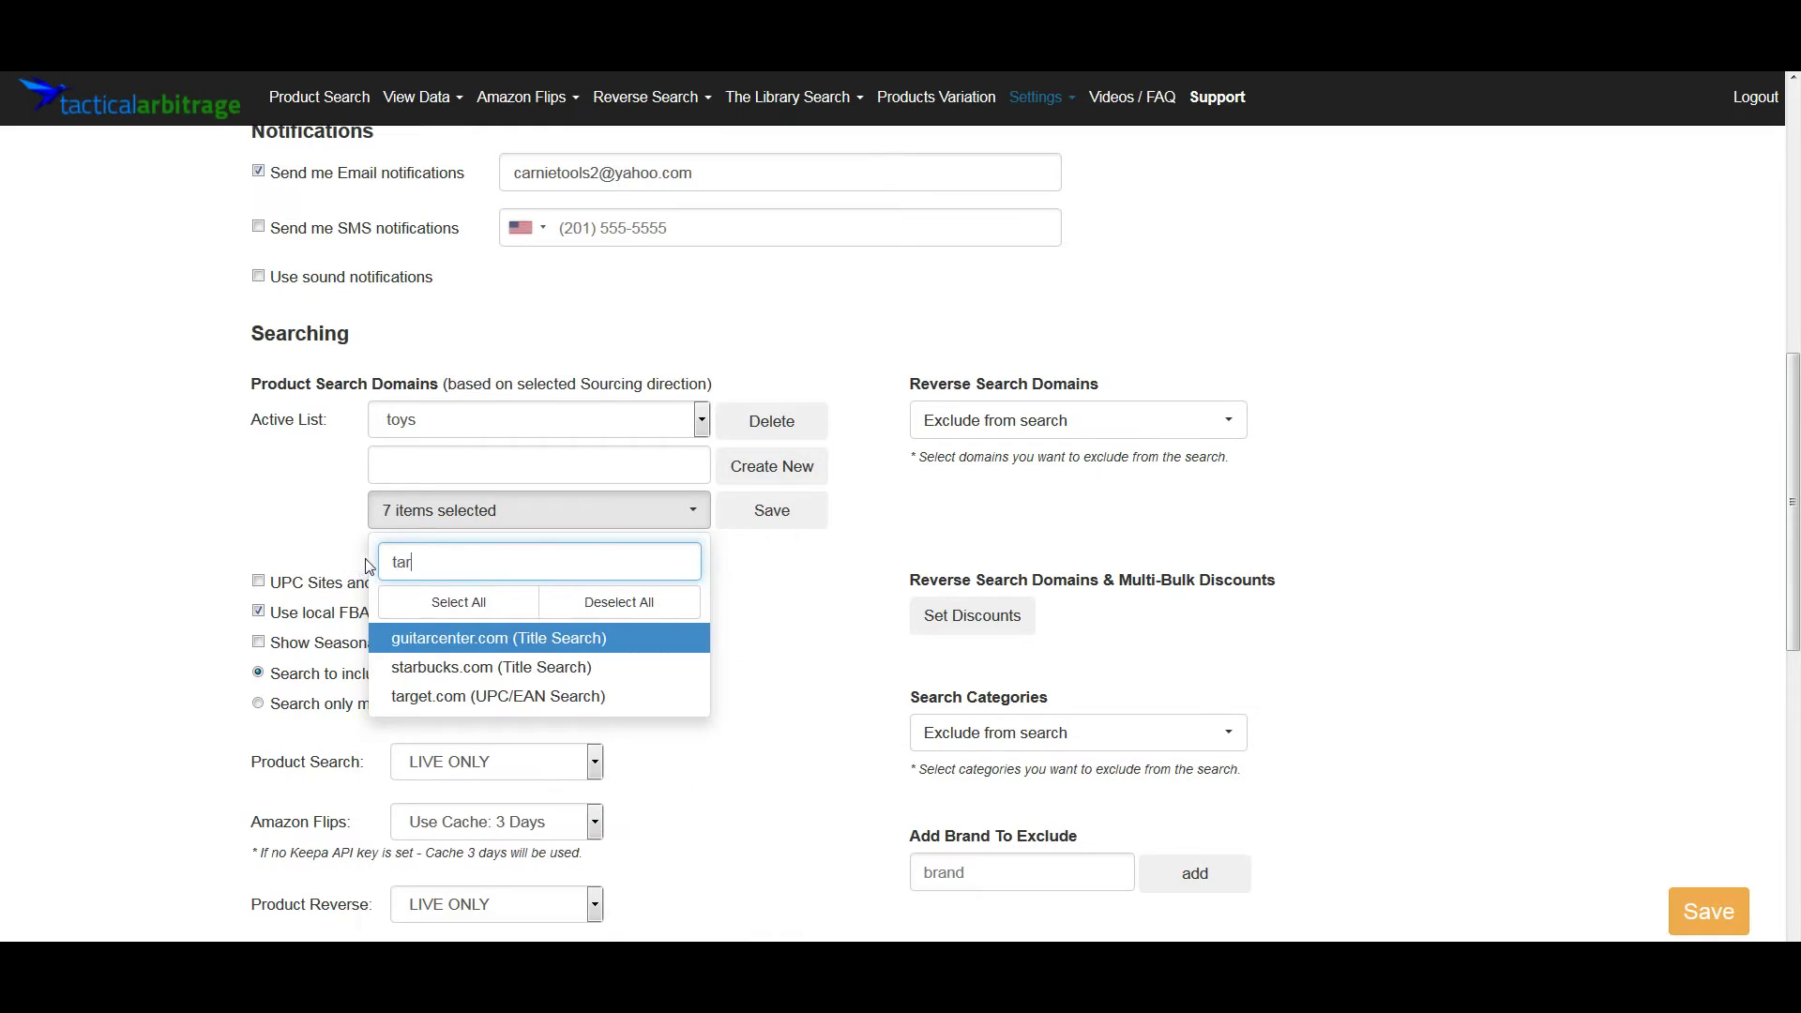
{"action": "left_click", "coordinate": [517, 700]}
{"action": "left_click", "coordinate": [793, 623]}
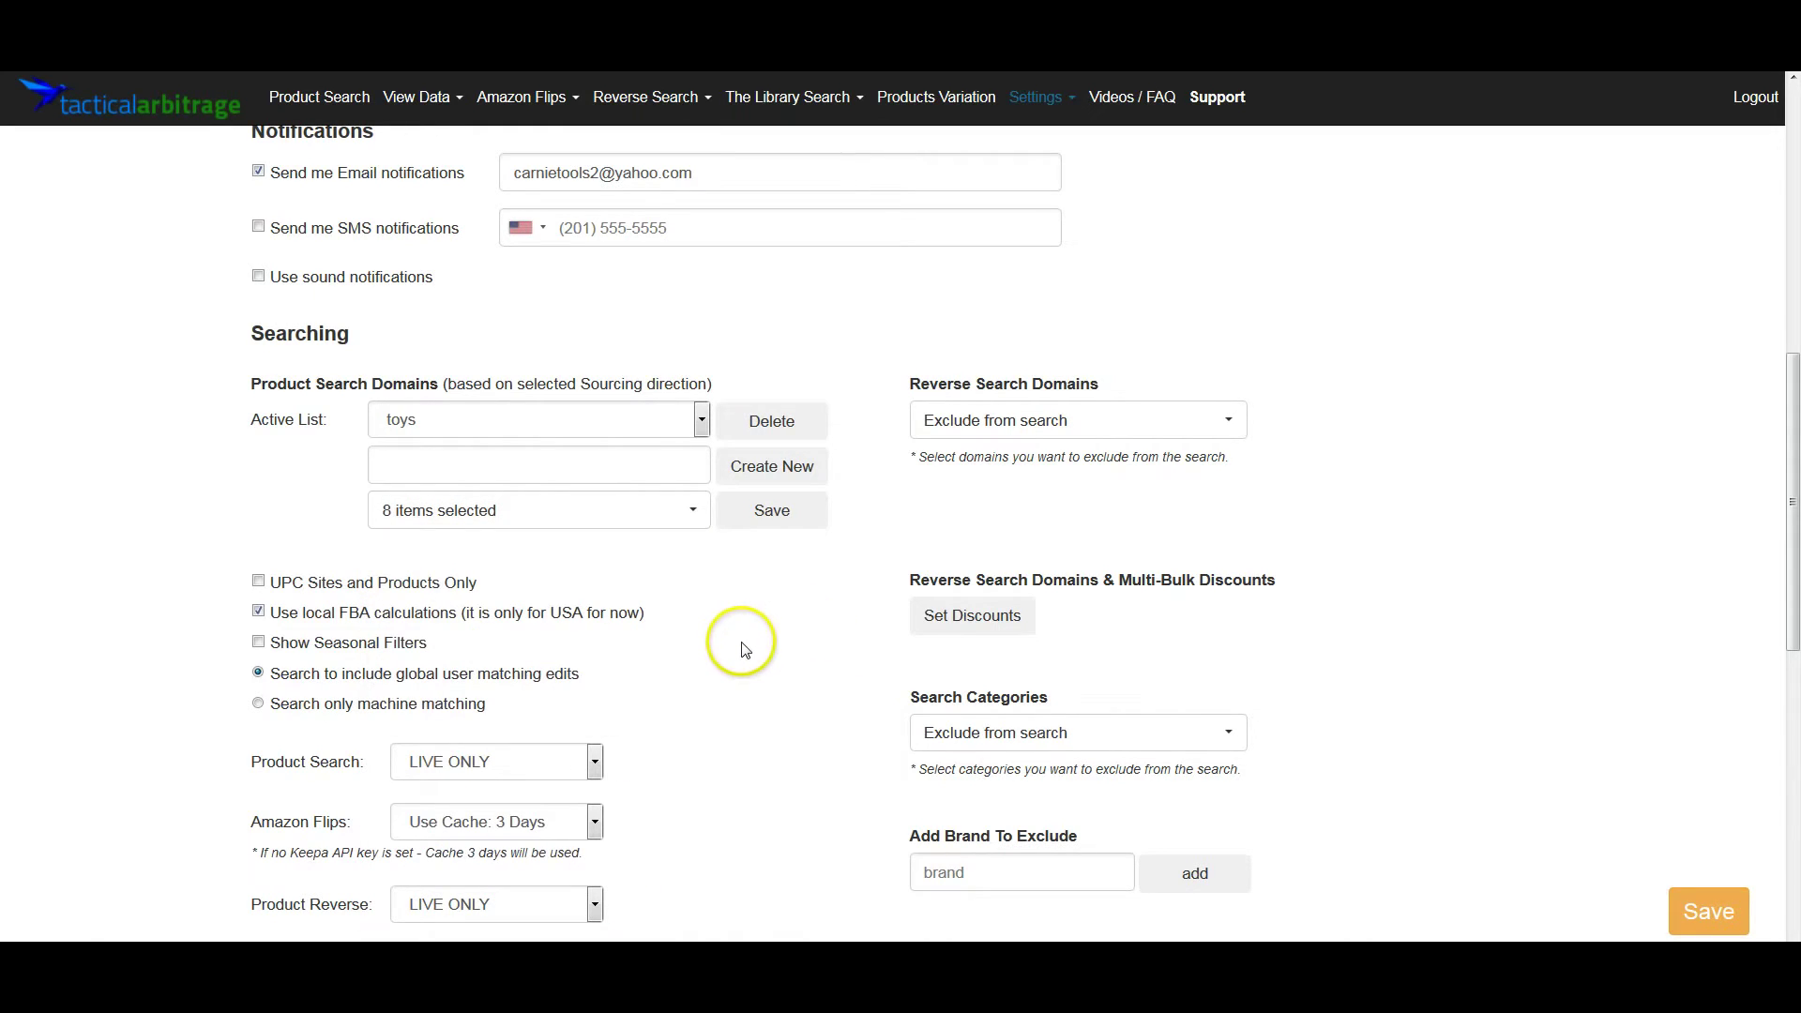
{"action": "left_click", "coordinate": [1708, 910]}
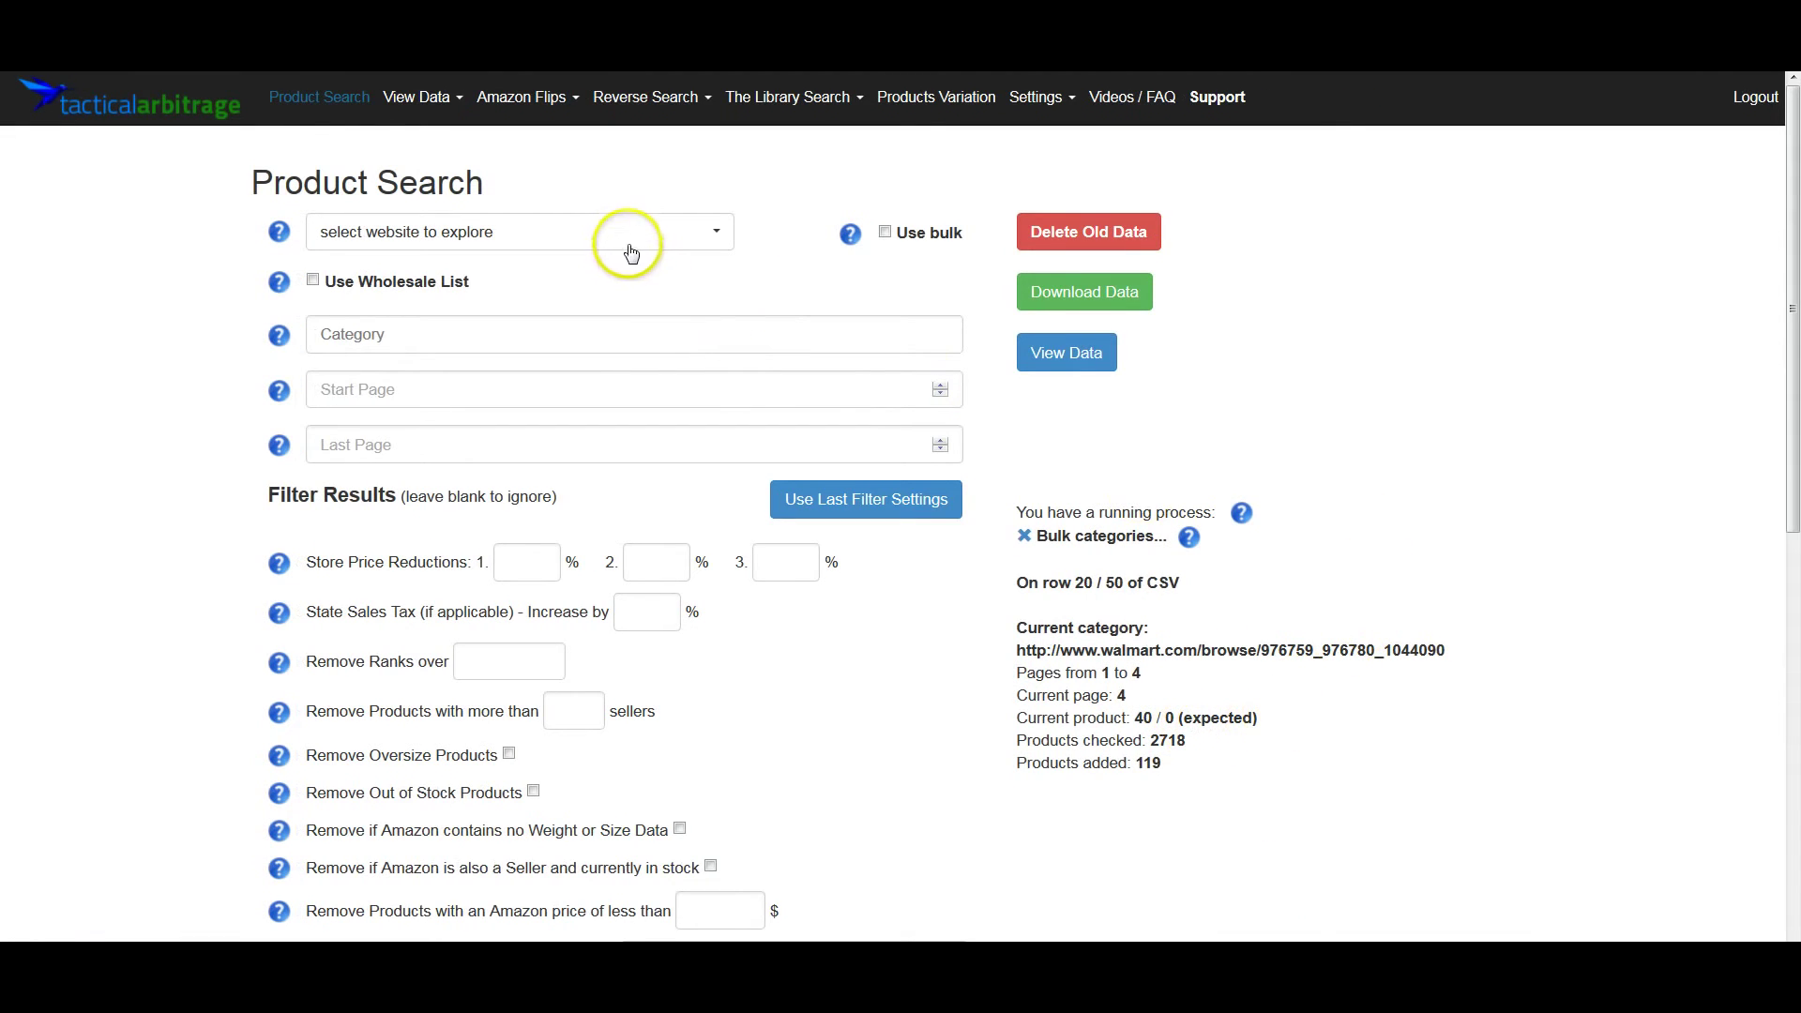
Check which websites Product Search offers for the edited toys list.
{"action": "left_click", "coordinate": [685, 235]}
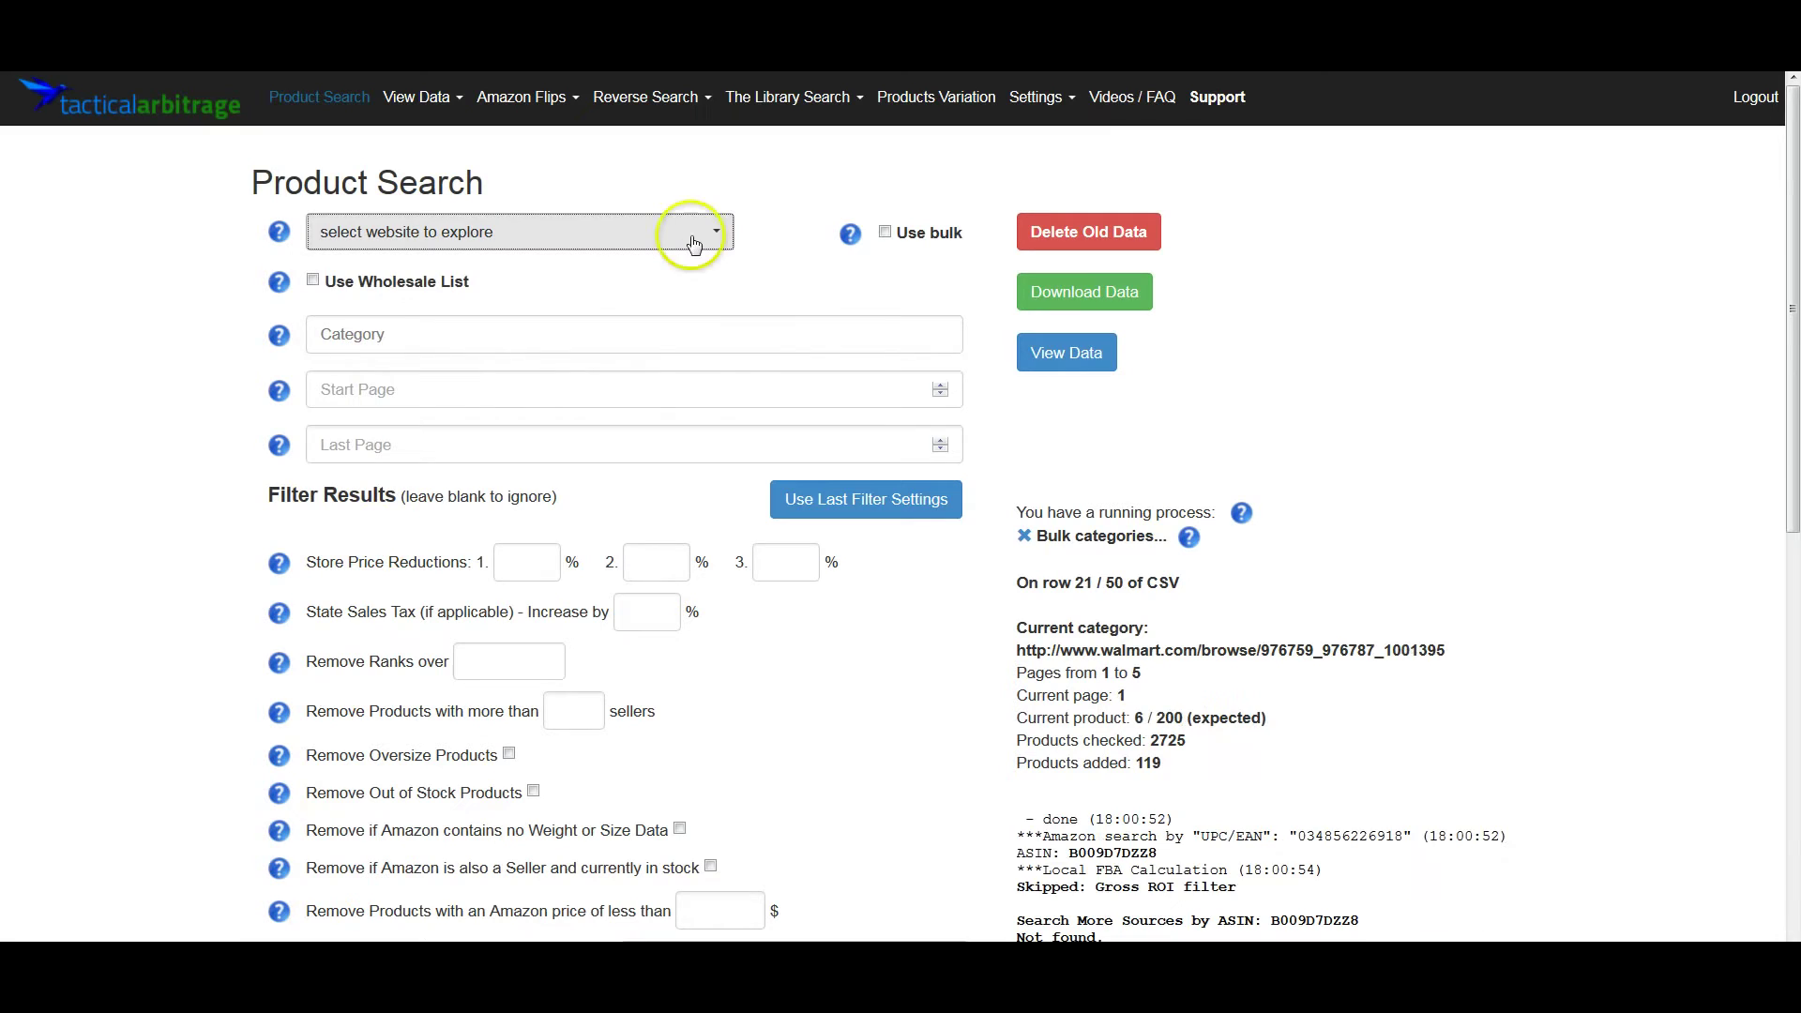
{"action": "left_click", "coordinate": [692, 240]}
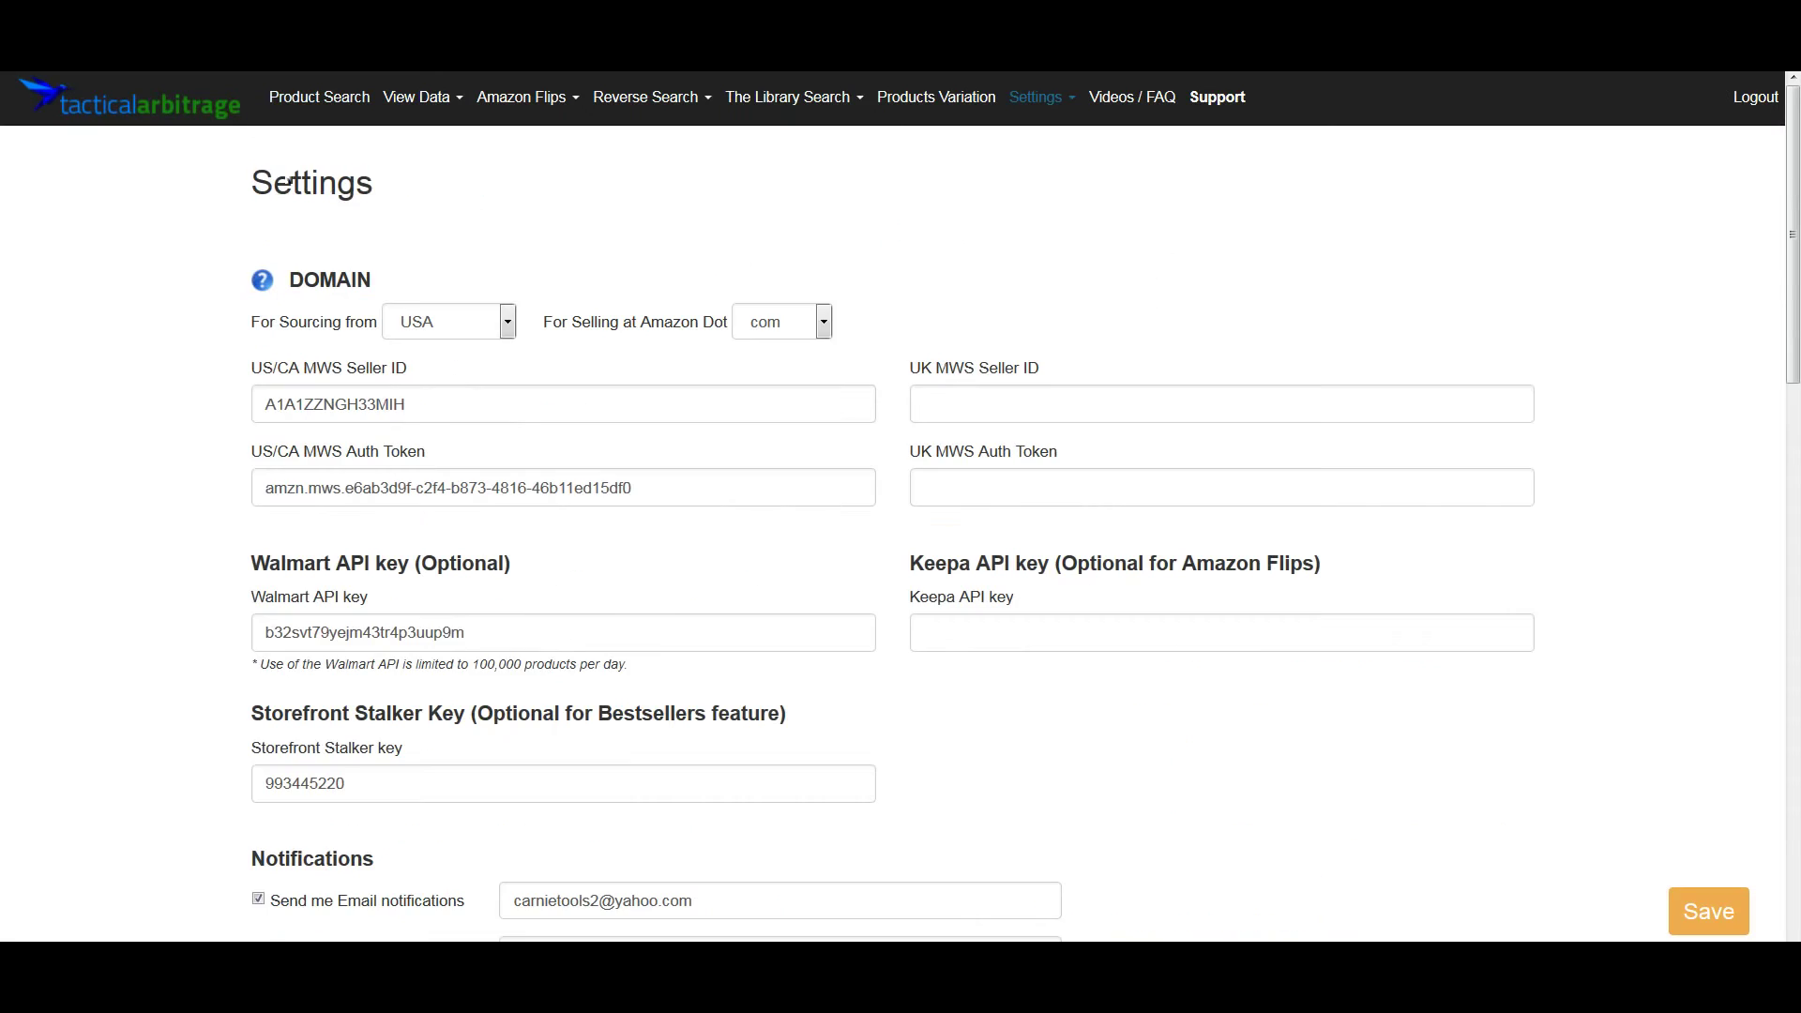
Set the Active List for product search domains to All domains and save the settings.
{"action": "scroll", "coordinate": [643, 784], "scroll_direction": "down", "scroll_amount": 10}
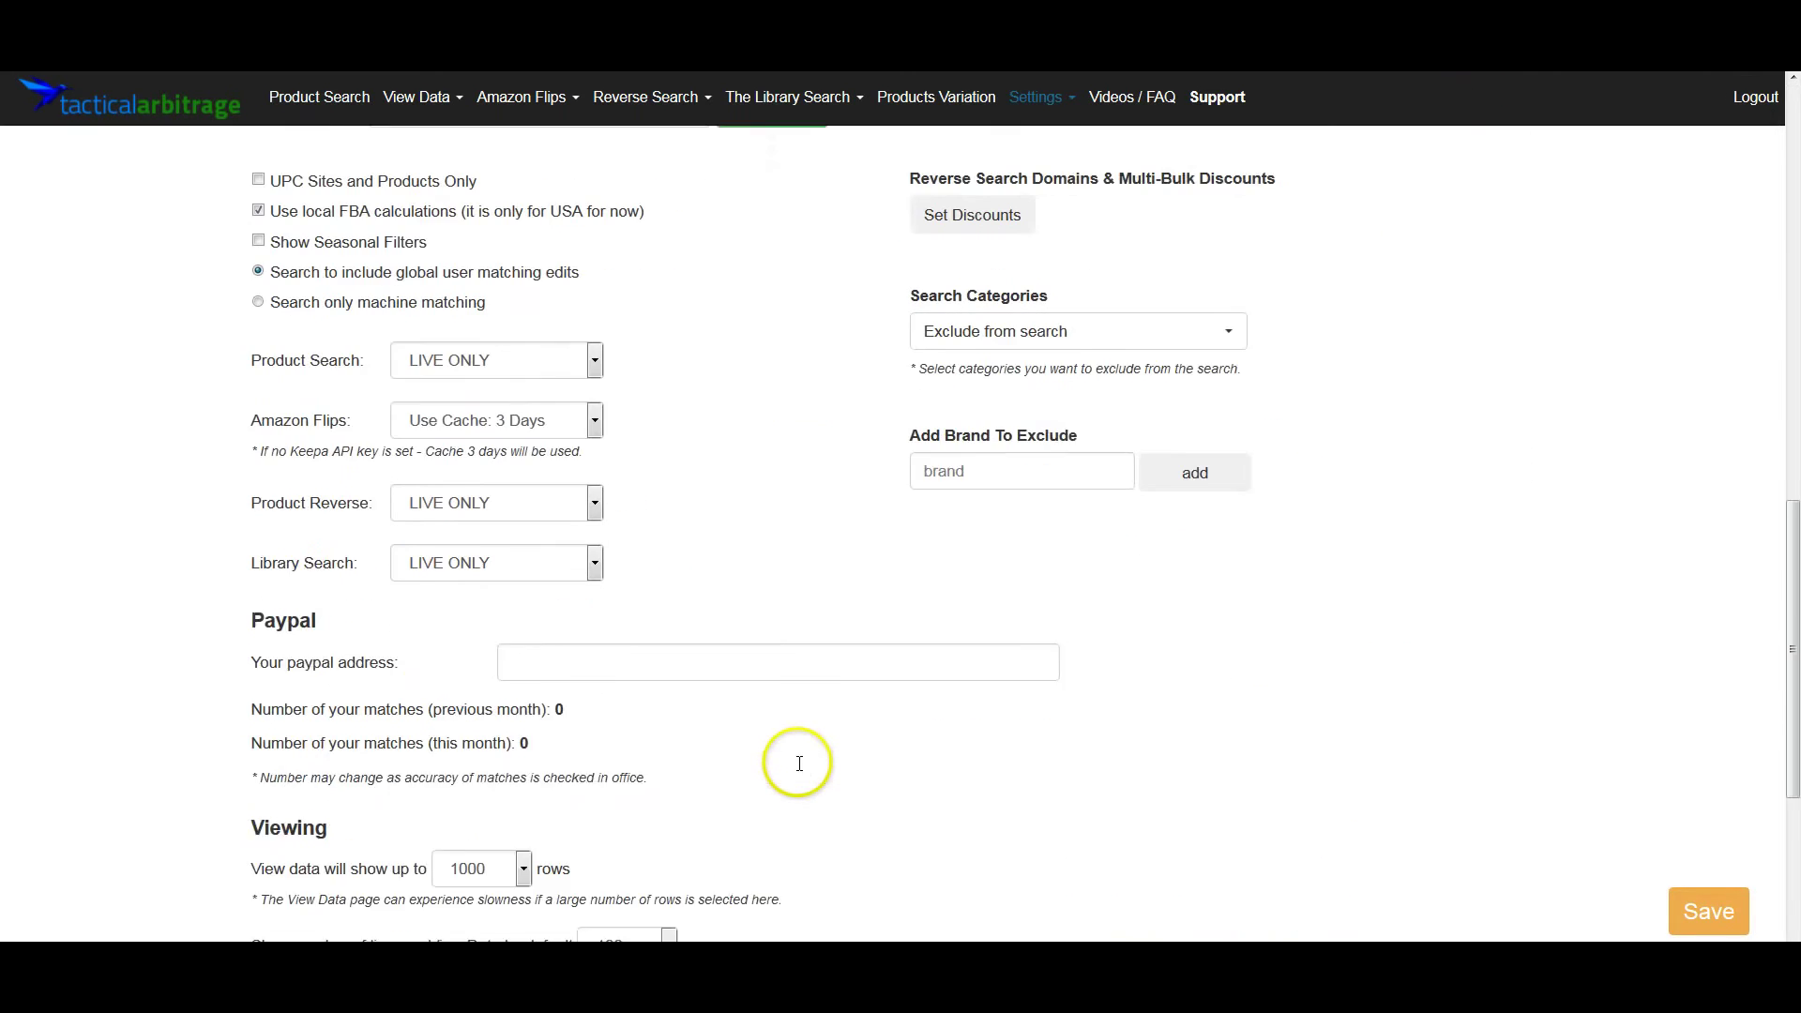
{"action": "scroll", "coordinate": [799, 762], "scroll_direction": "up", "scroll_amount": 3}
{"action": "scroll", "coordinate": [683, 453], "scroll_direction": "down", "scroll_amount": 1}
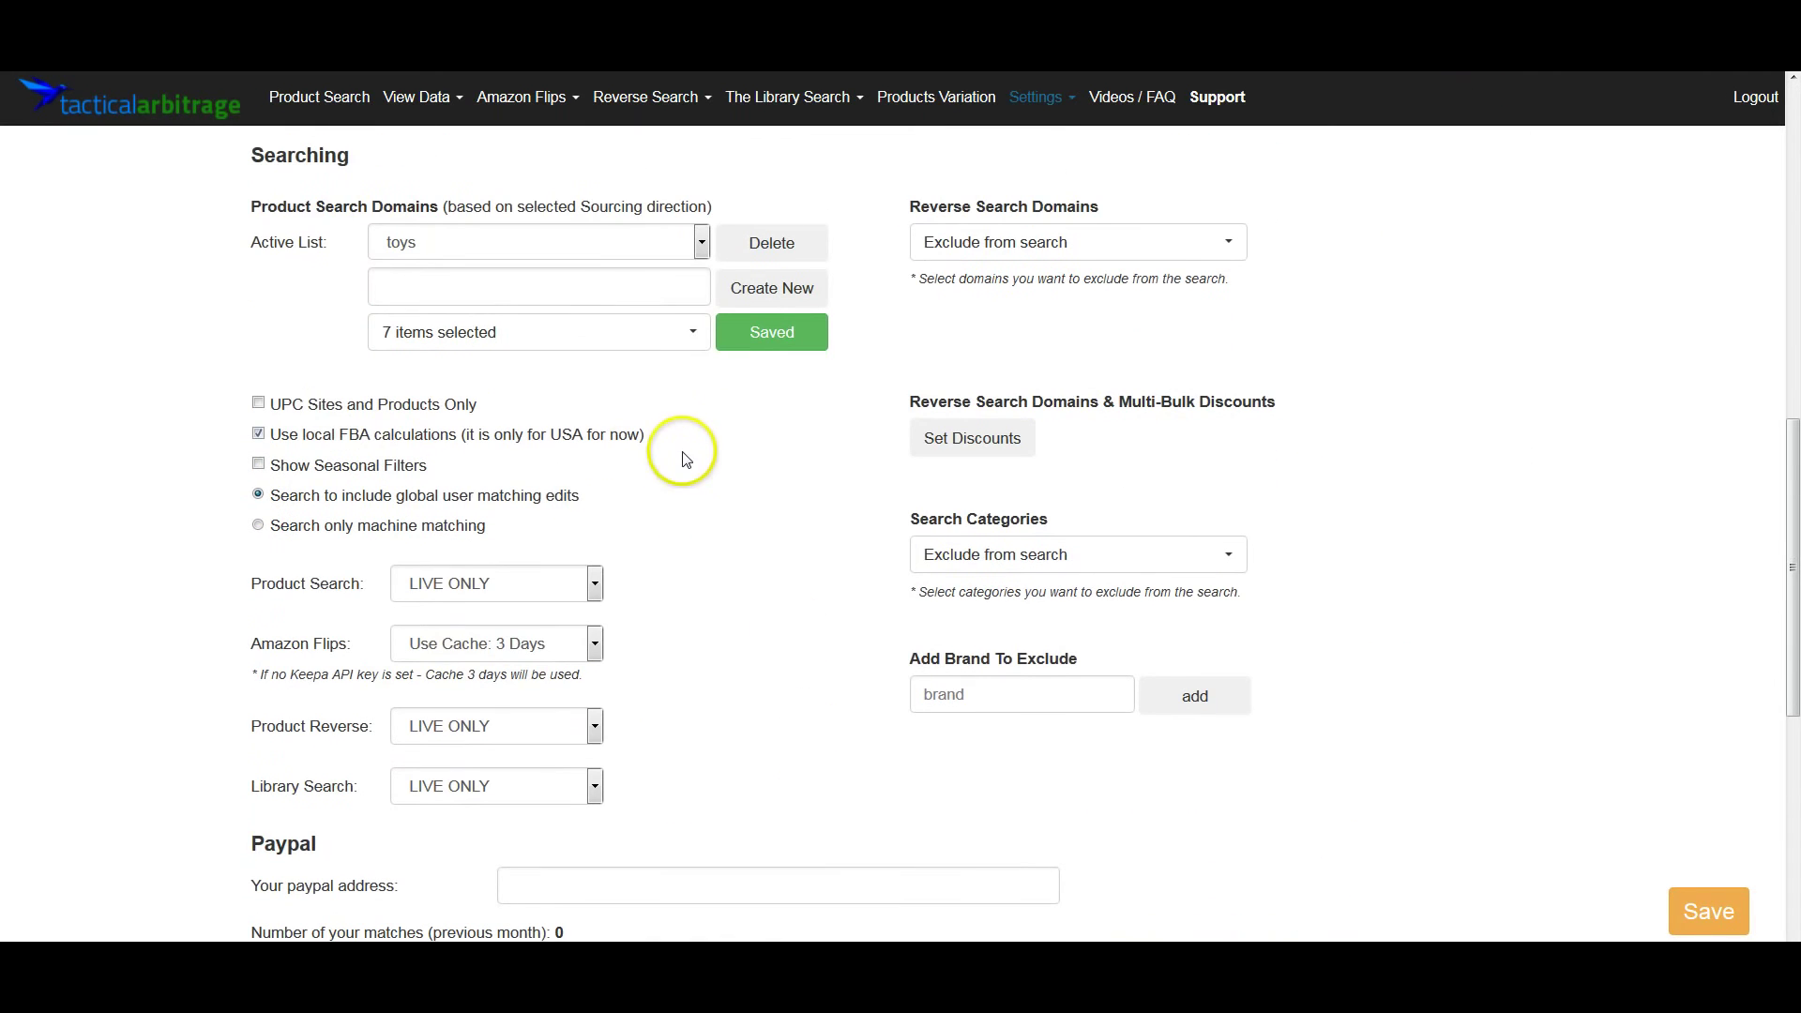
{"action": "left_click", "coordinate": [579, 251]}
{"action": "left_click", "coordinate": [600, 268]}
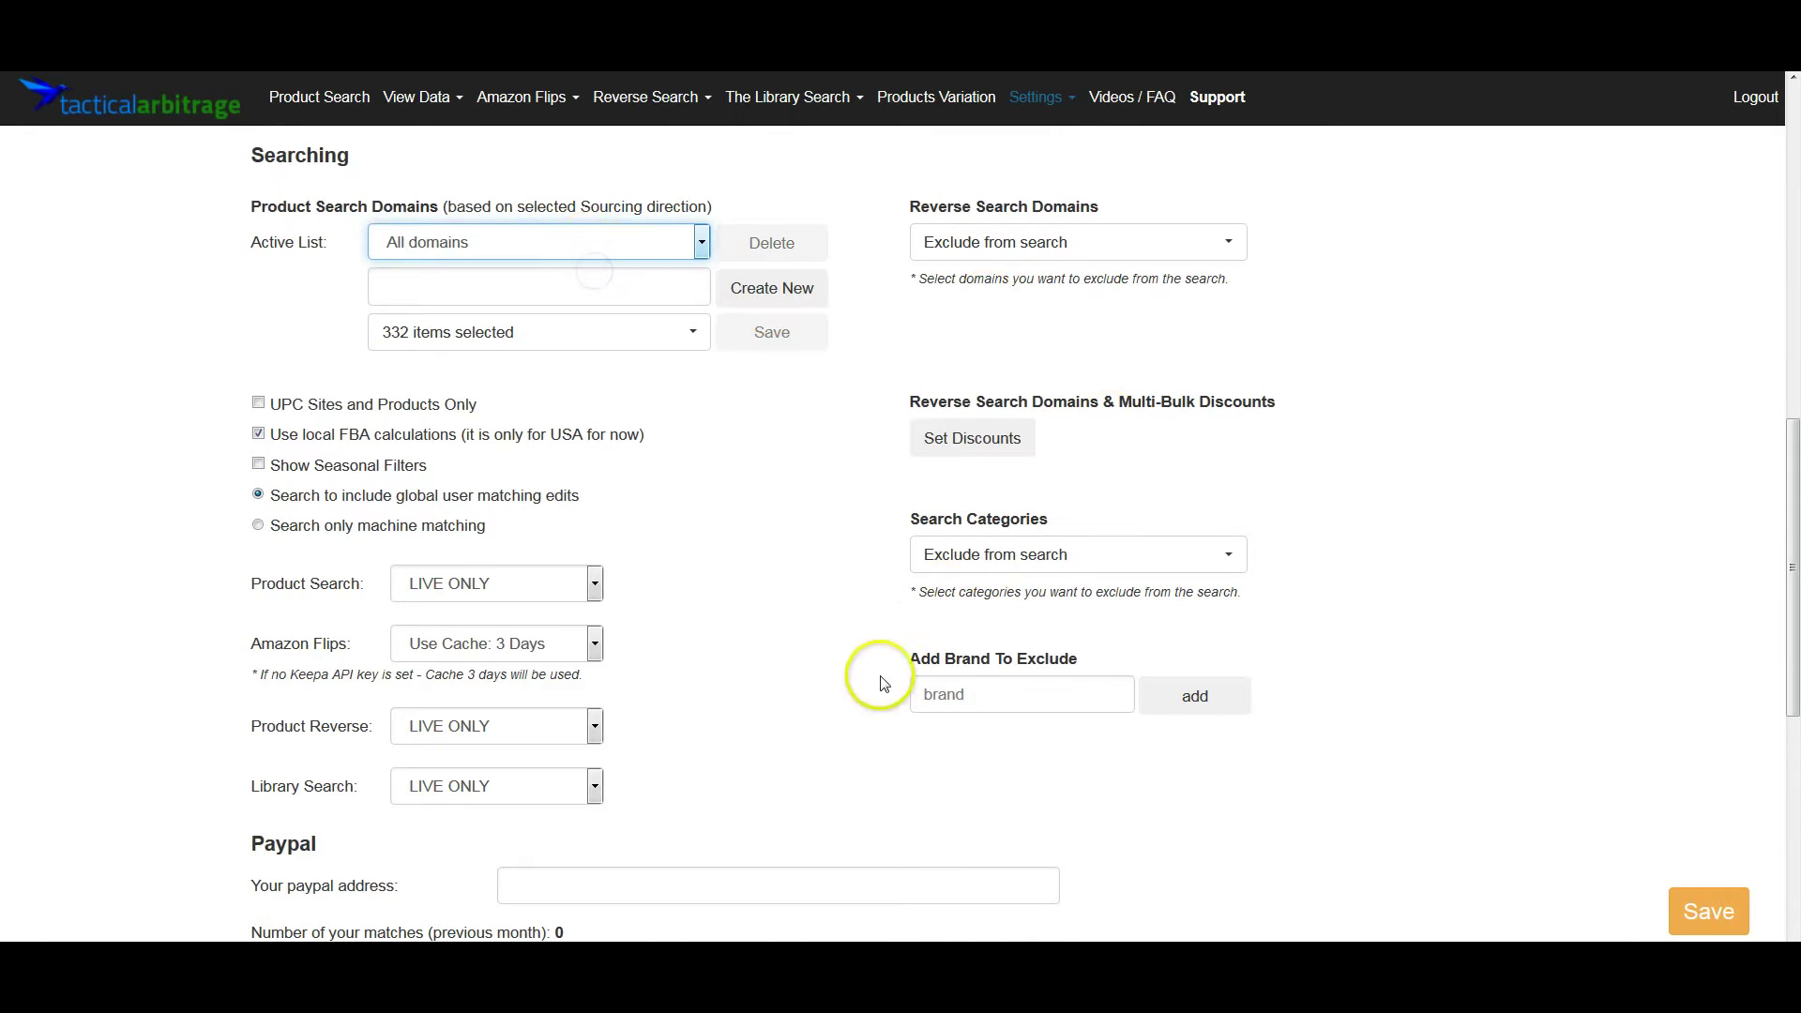
{"action": "left_click", "coordinate": [755, 331]}
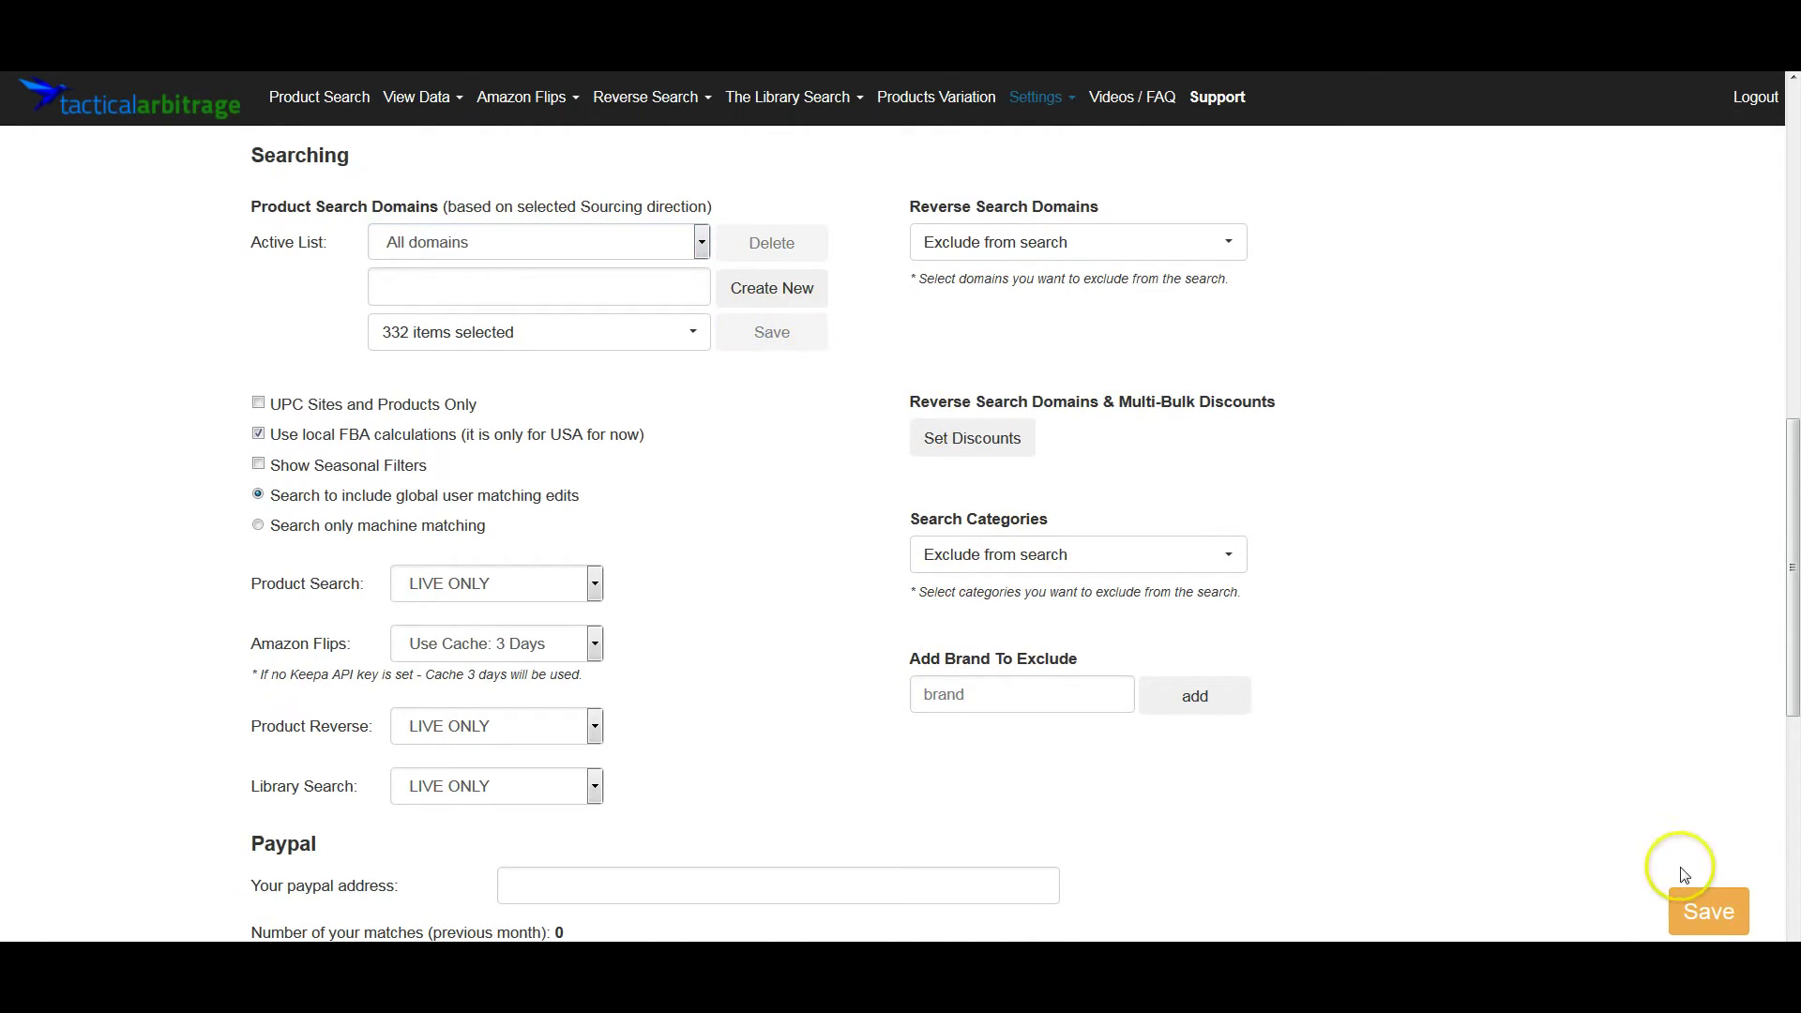
{"action": "left_click", "coordinate": [1709, 908]}
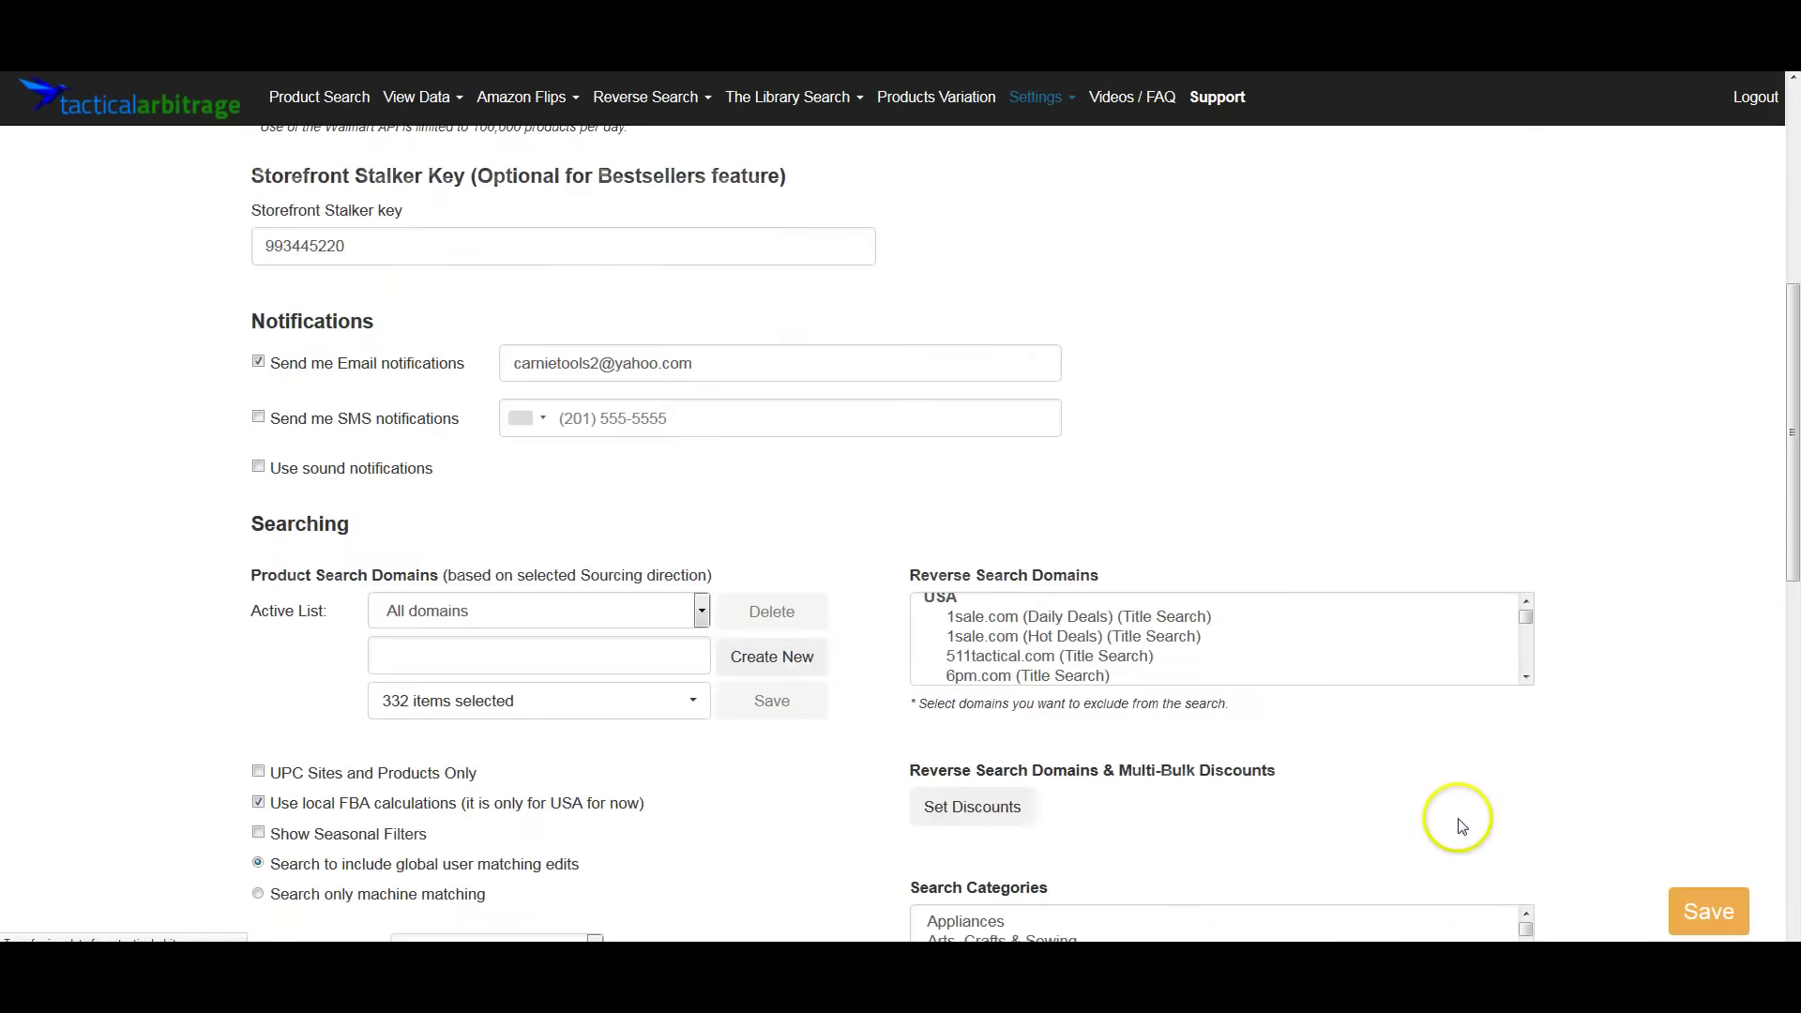
{"action": "scroll", "coordinate": [1461, 815], "scroll_direction": "down", "scroll_amount": 10}
{"action": "scroll", "coordinate": [1351, 281], "scroll_direction": "up", "scroll_amount": 4}
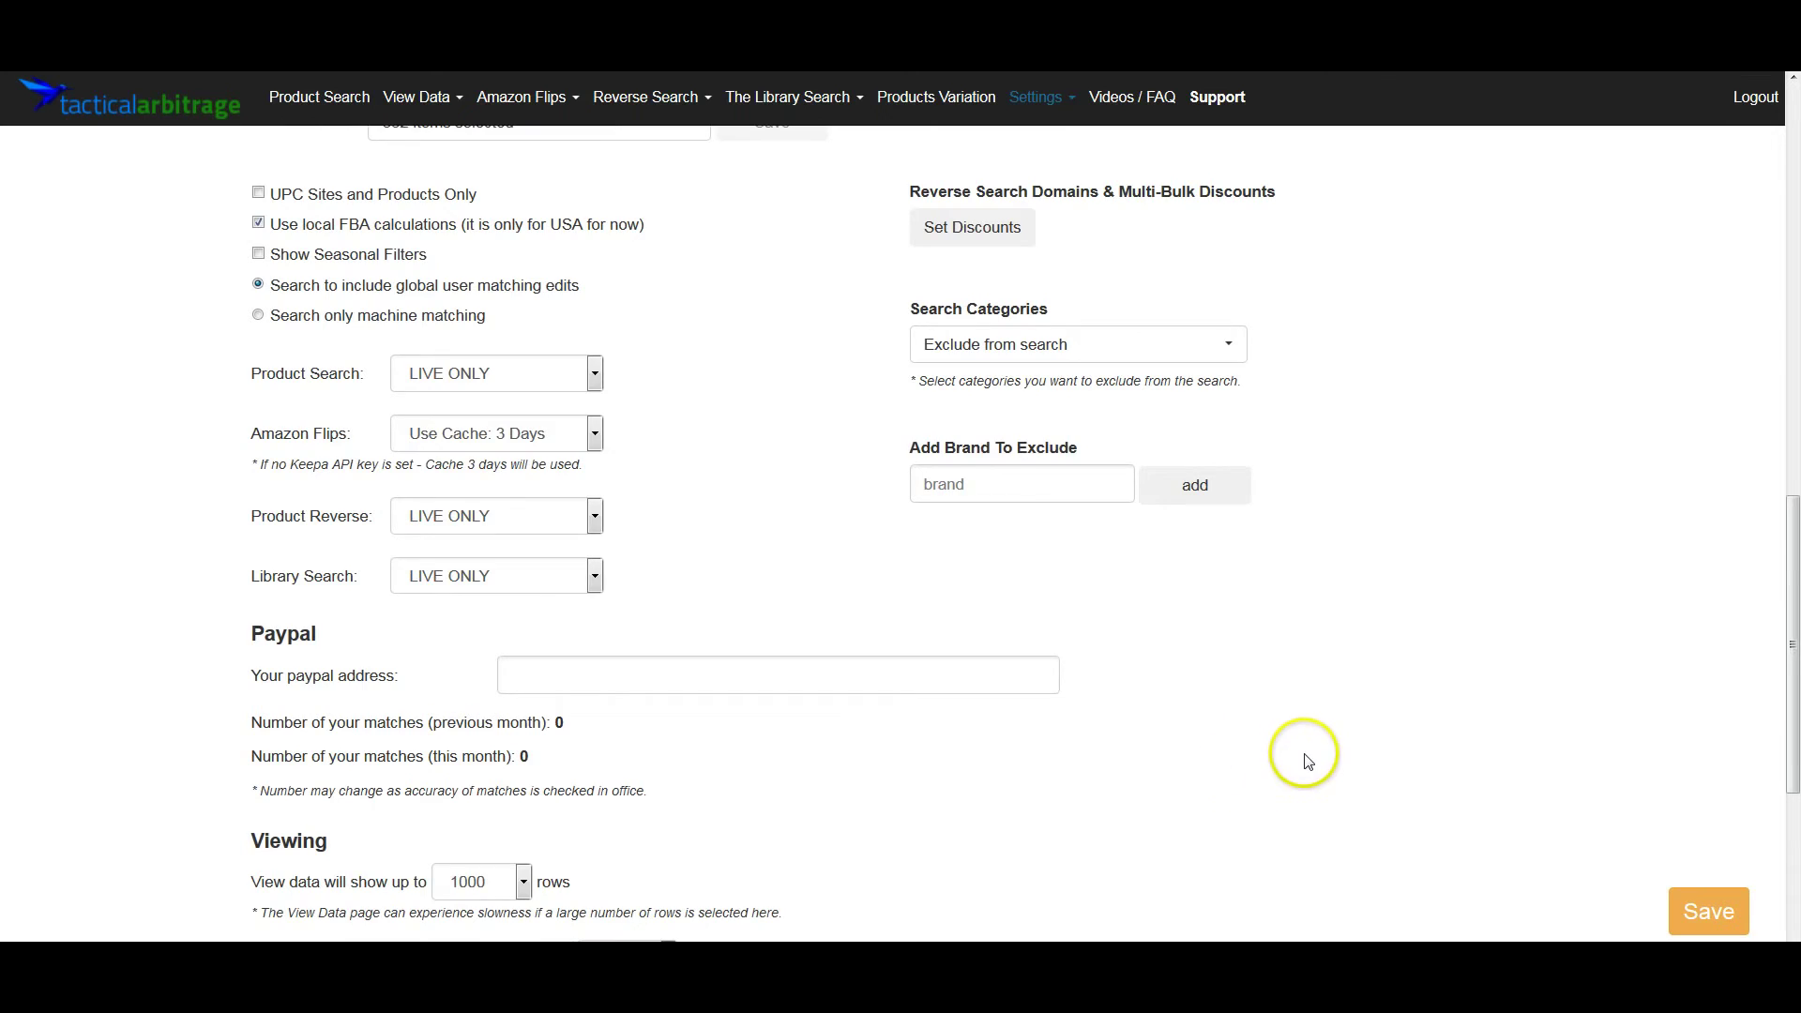
{"action": "scroll", "coordinate": [1313, 760], "scroll_direction": "up", "scroll_amount": 3}
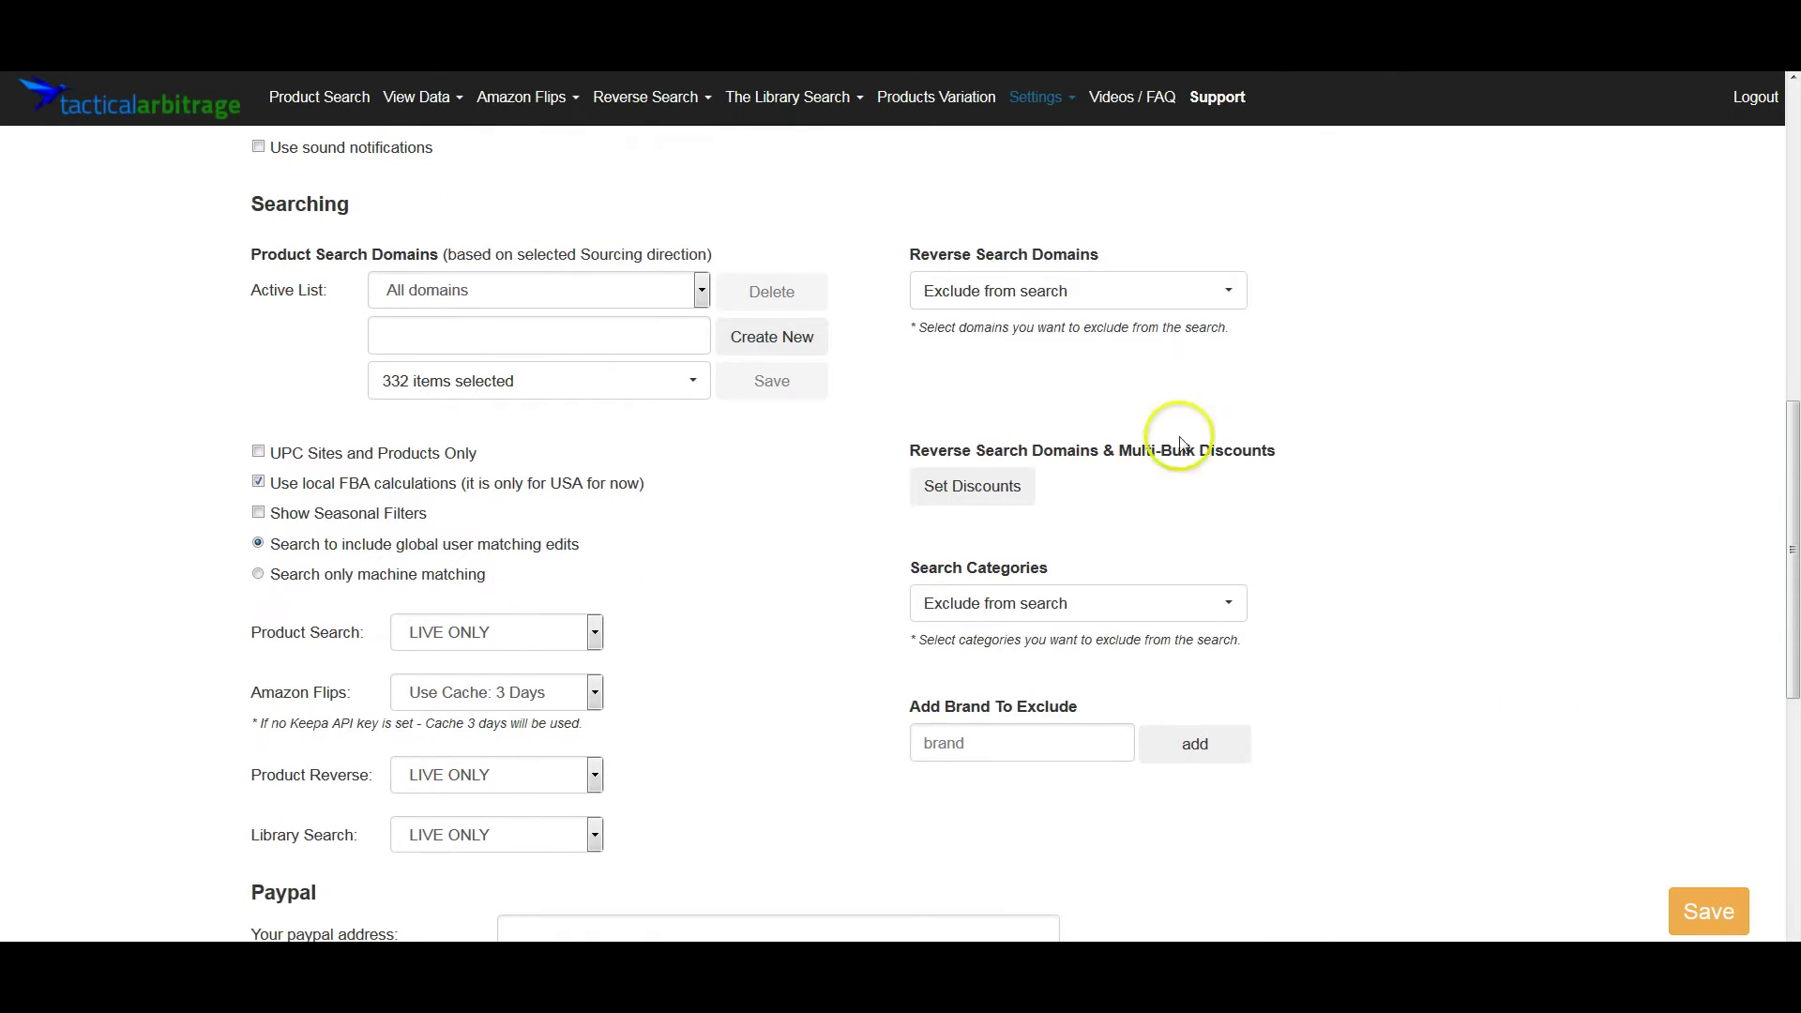
Examine which websites can be excluded in the Reverse Search Domains list.
{"action": "left_click", "coordinate": [1210, 290]}
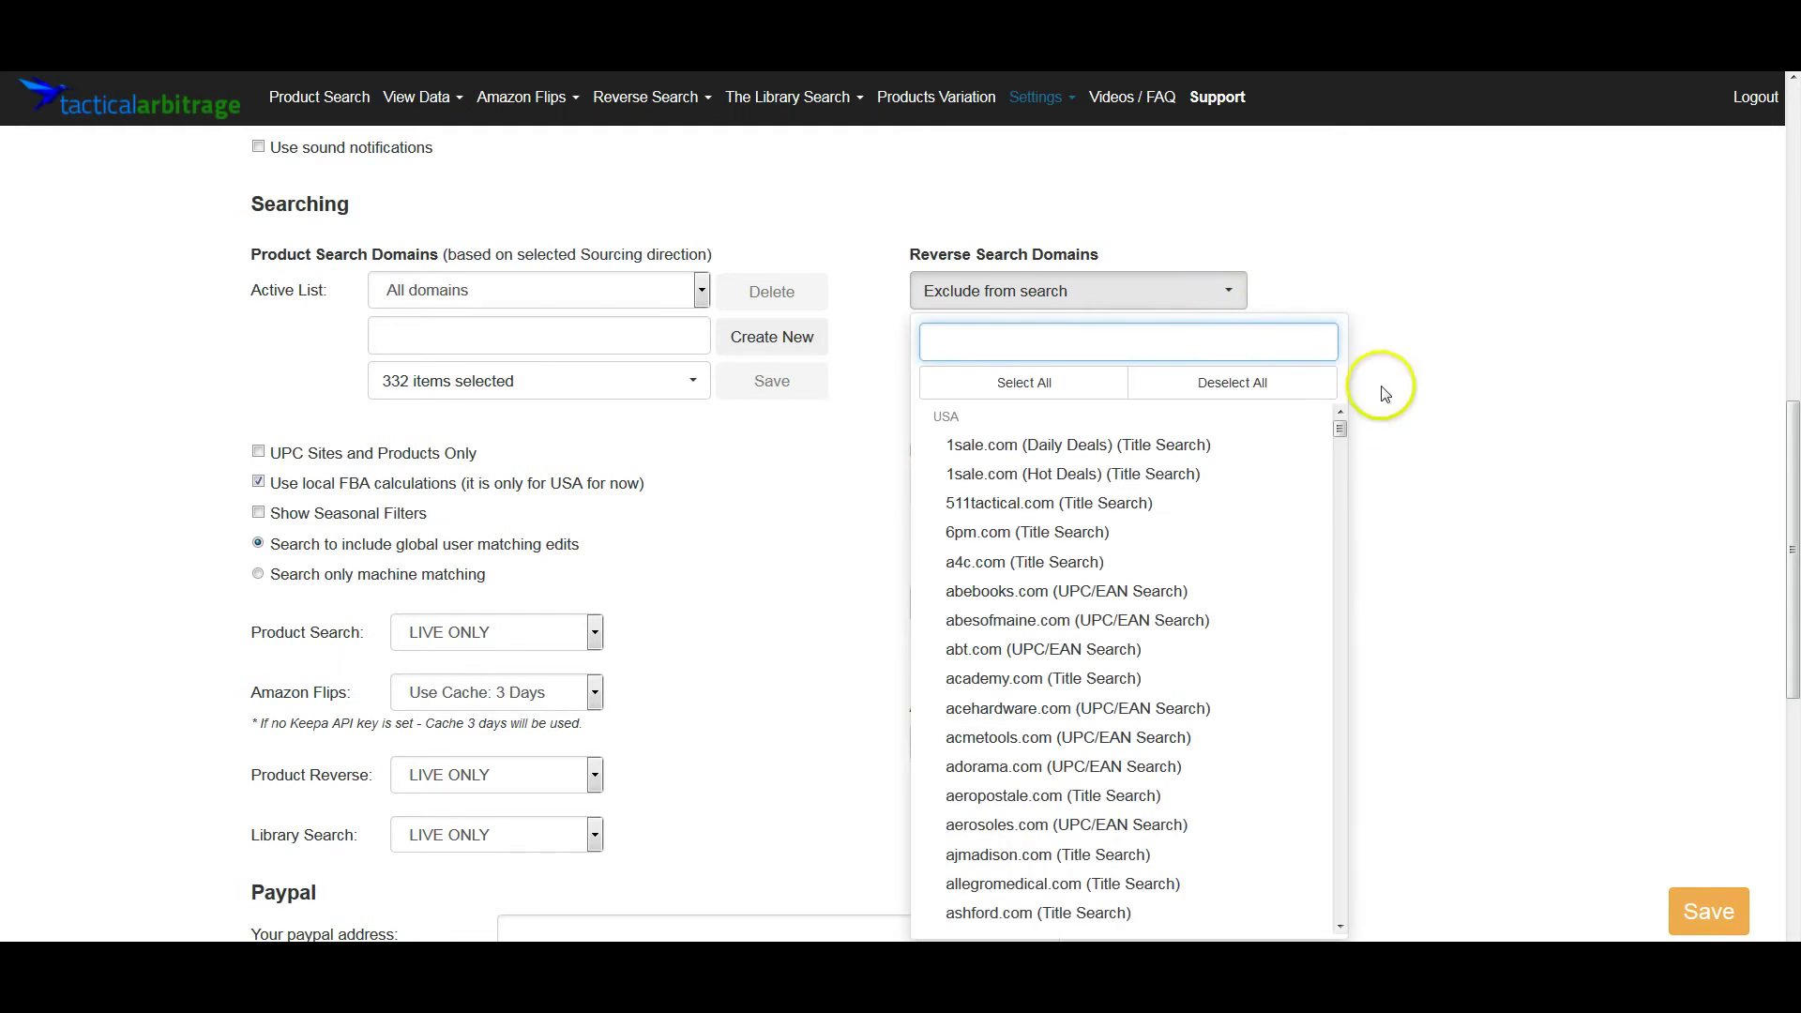
{"action": "scroll", "coordinate": [1225, 756], "scroll_direction": "down", "scroll_amount": 3}
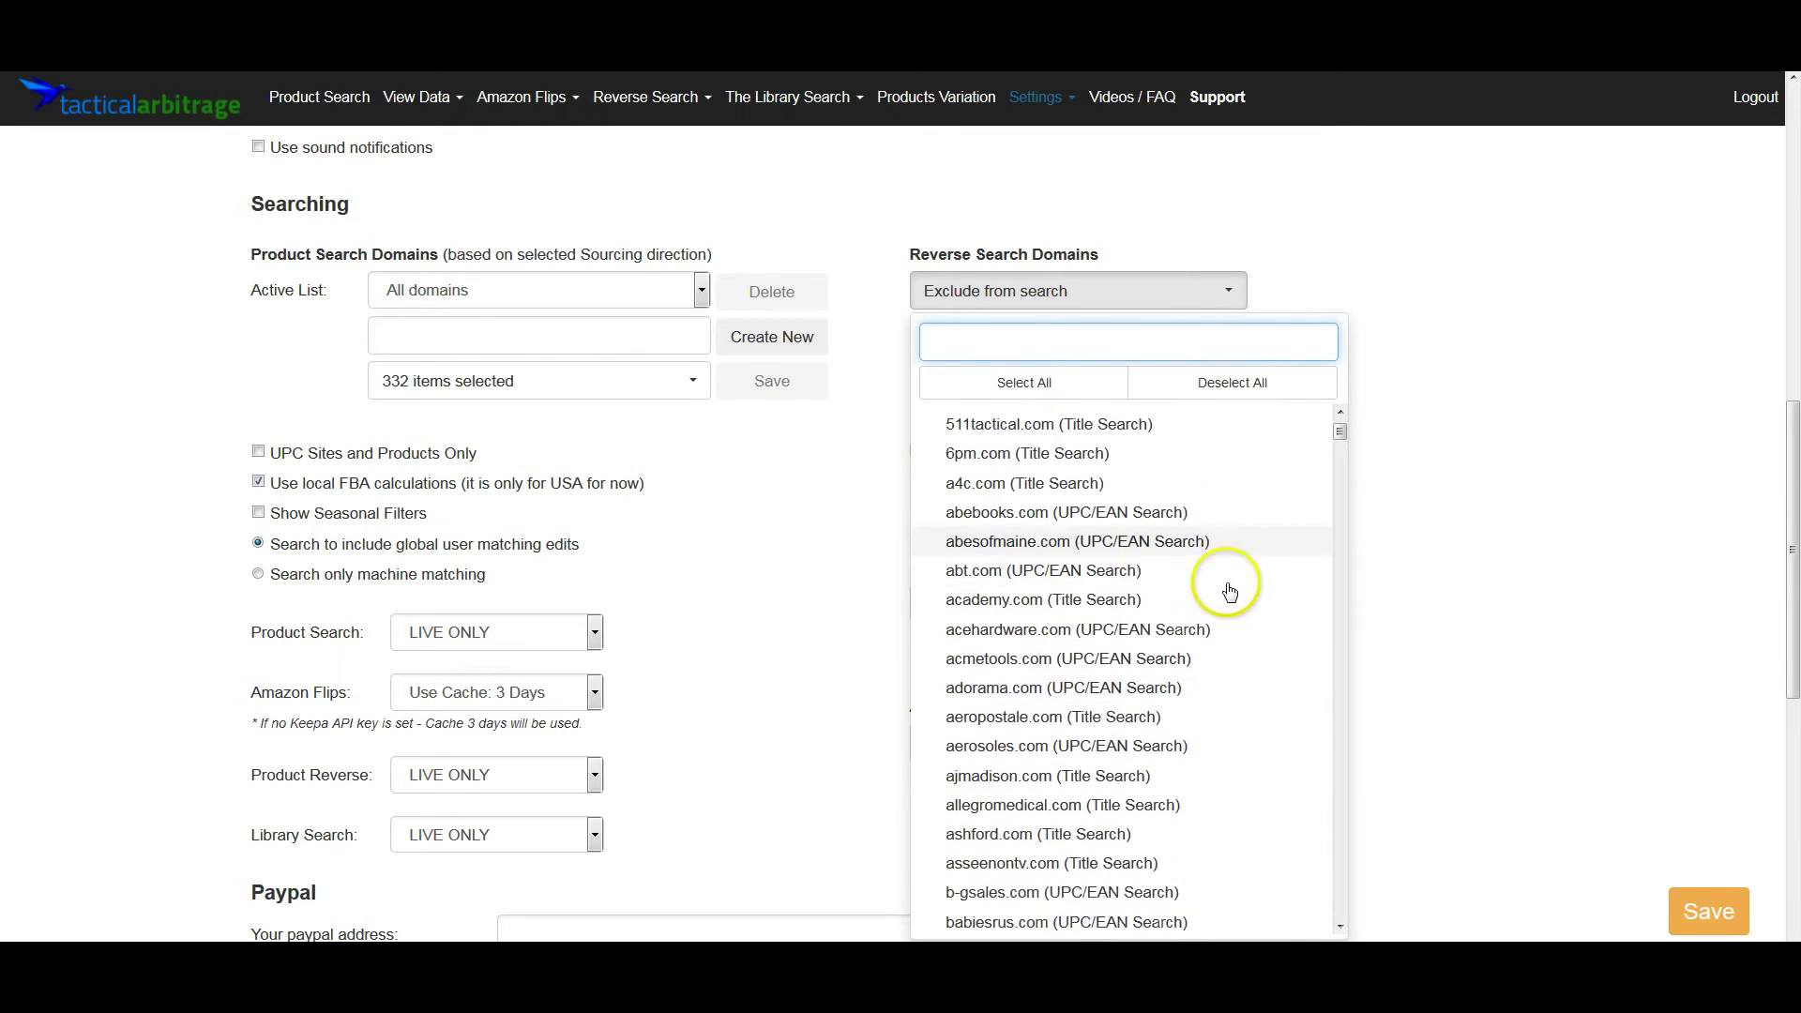
{"action": "scroll", "coordinate": [1258, 796], "scroll_direction": "down", "scroll_amount": 5}
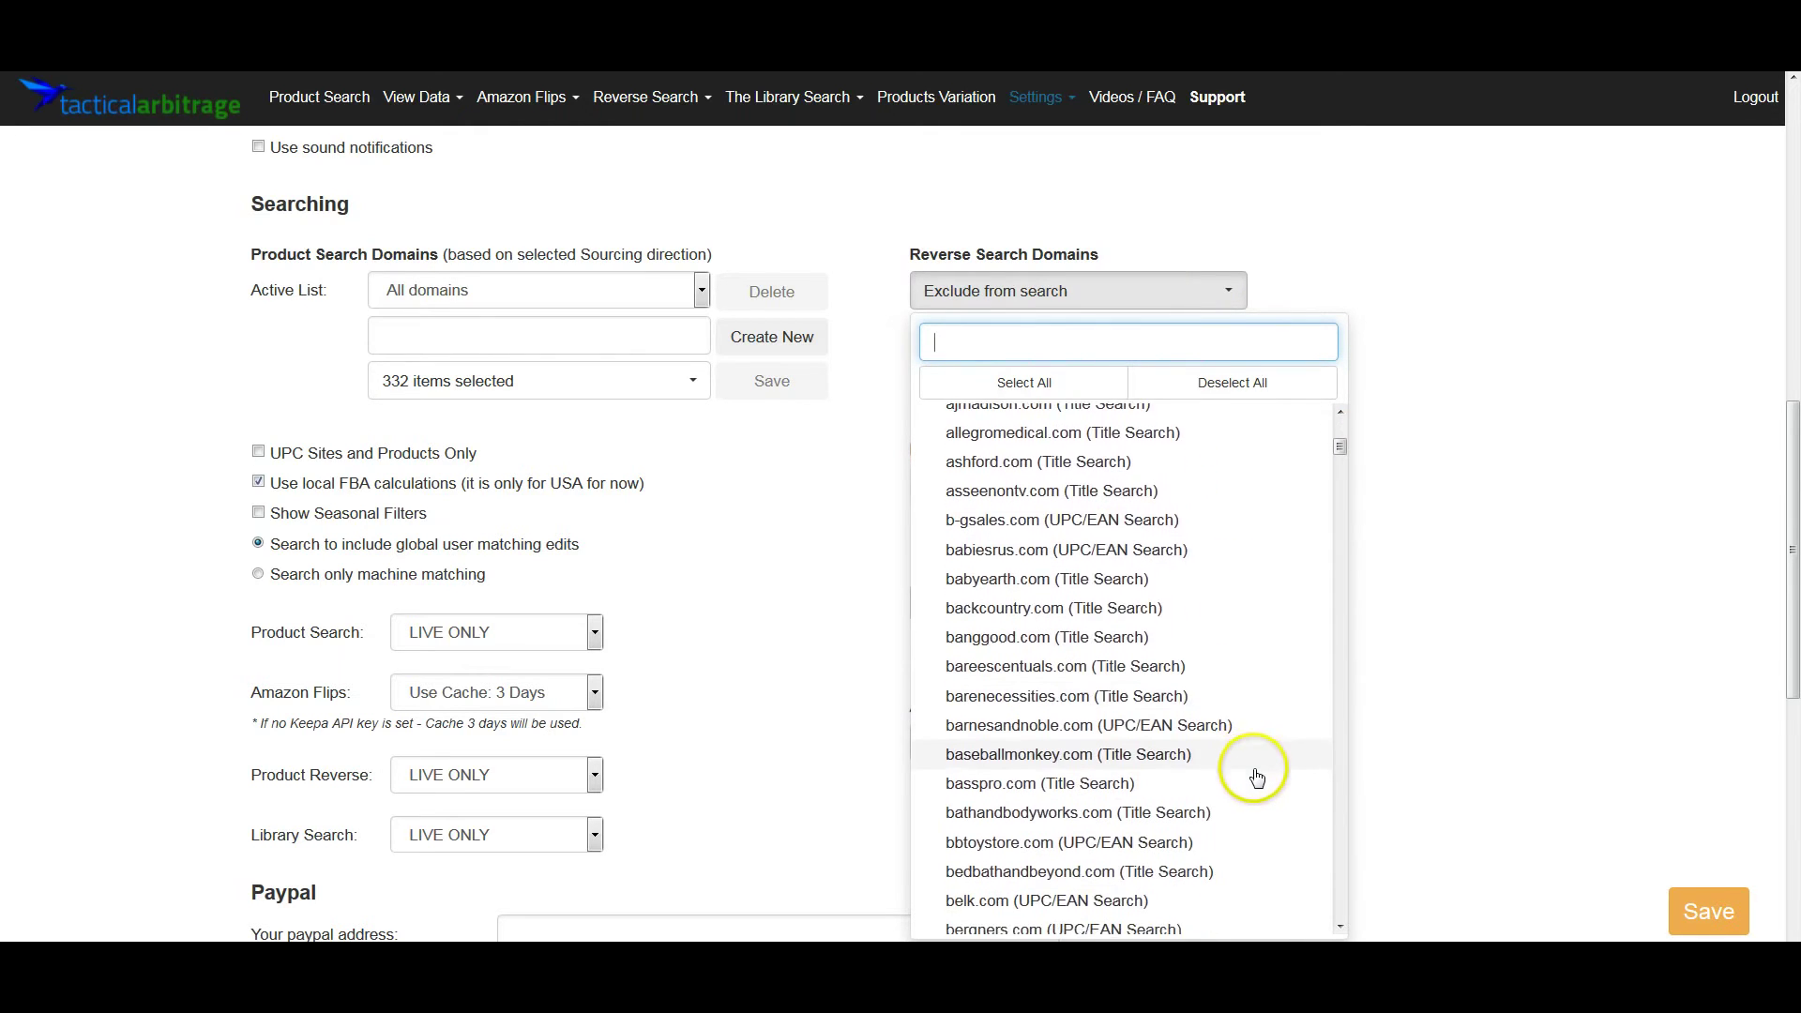
{"action": "scroll", "coordinate": [1277, 647], "scroll_direction": "down", "scroll_amount": 5}
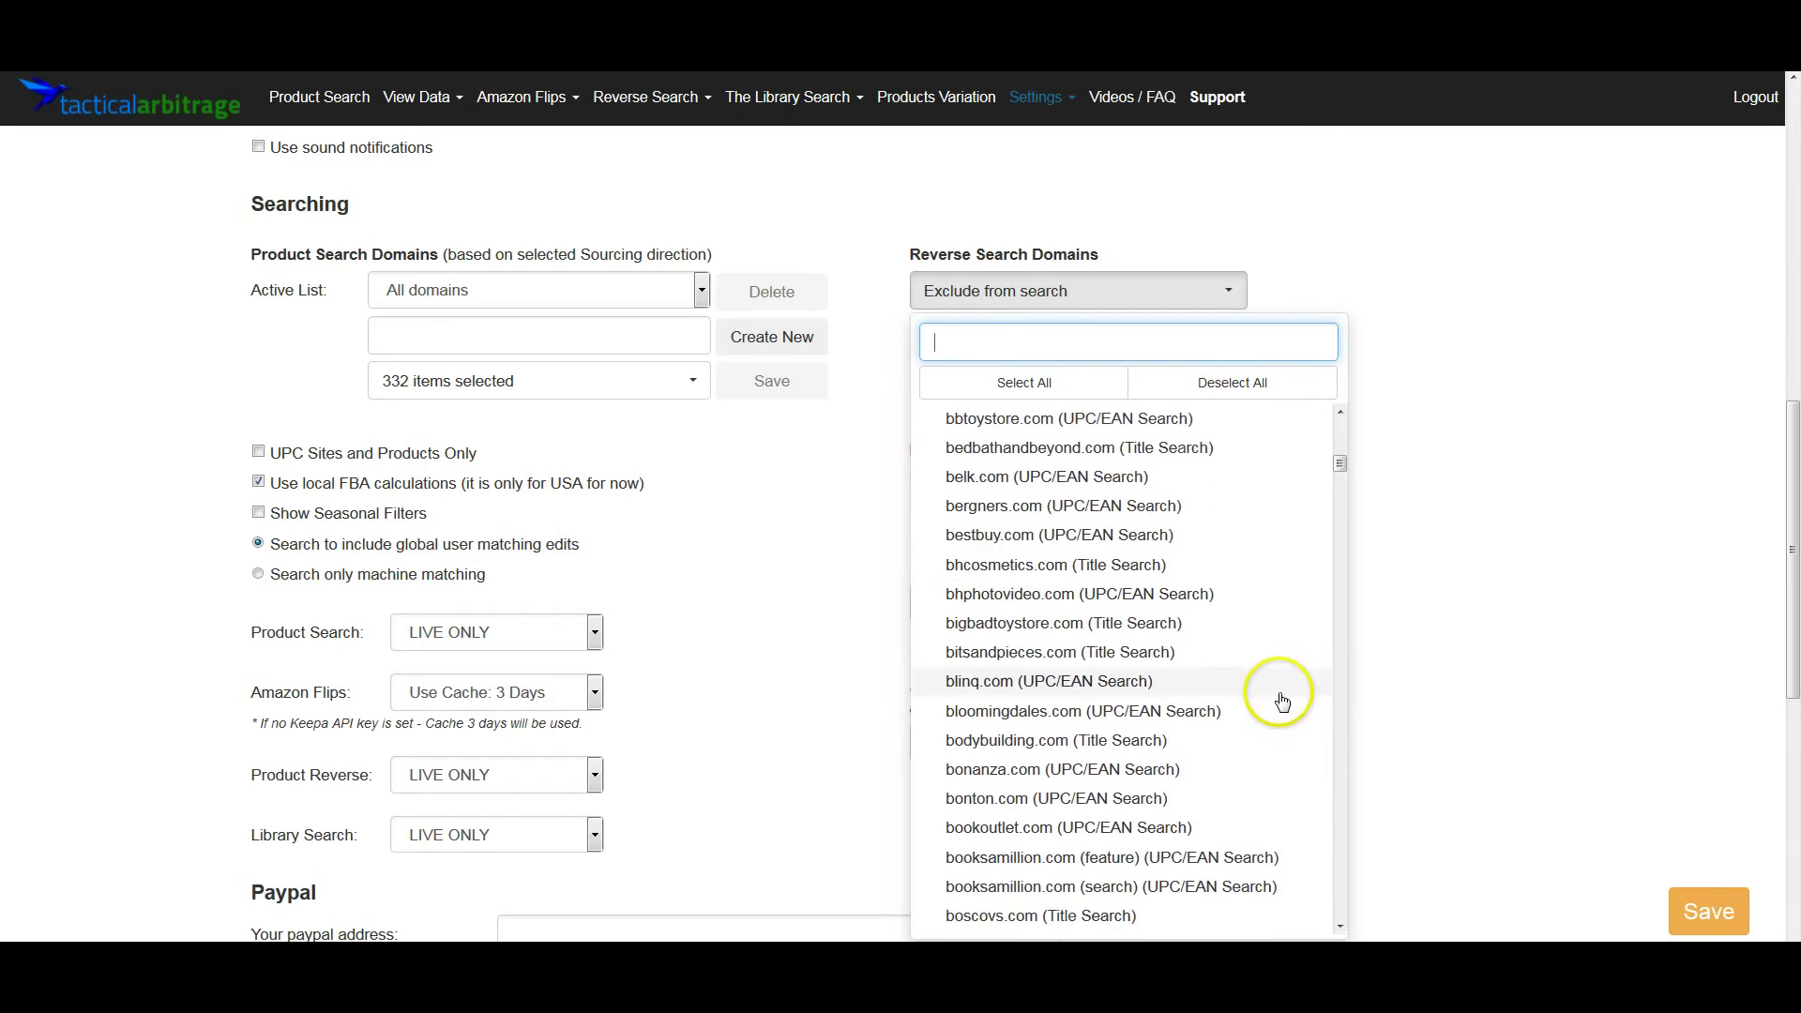
{"action": "scroll", "coordinate": [1280, 724], "scroll_direction": "down", "scroll_amount": 3}
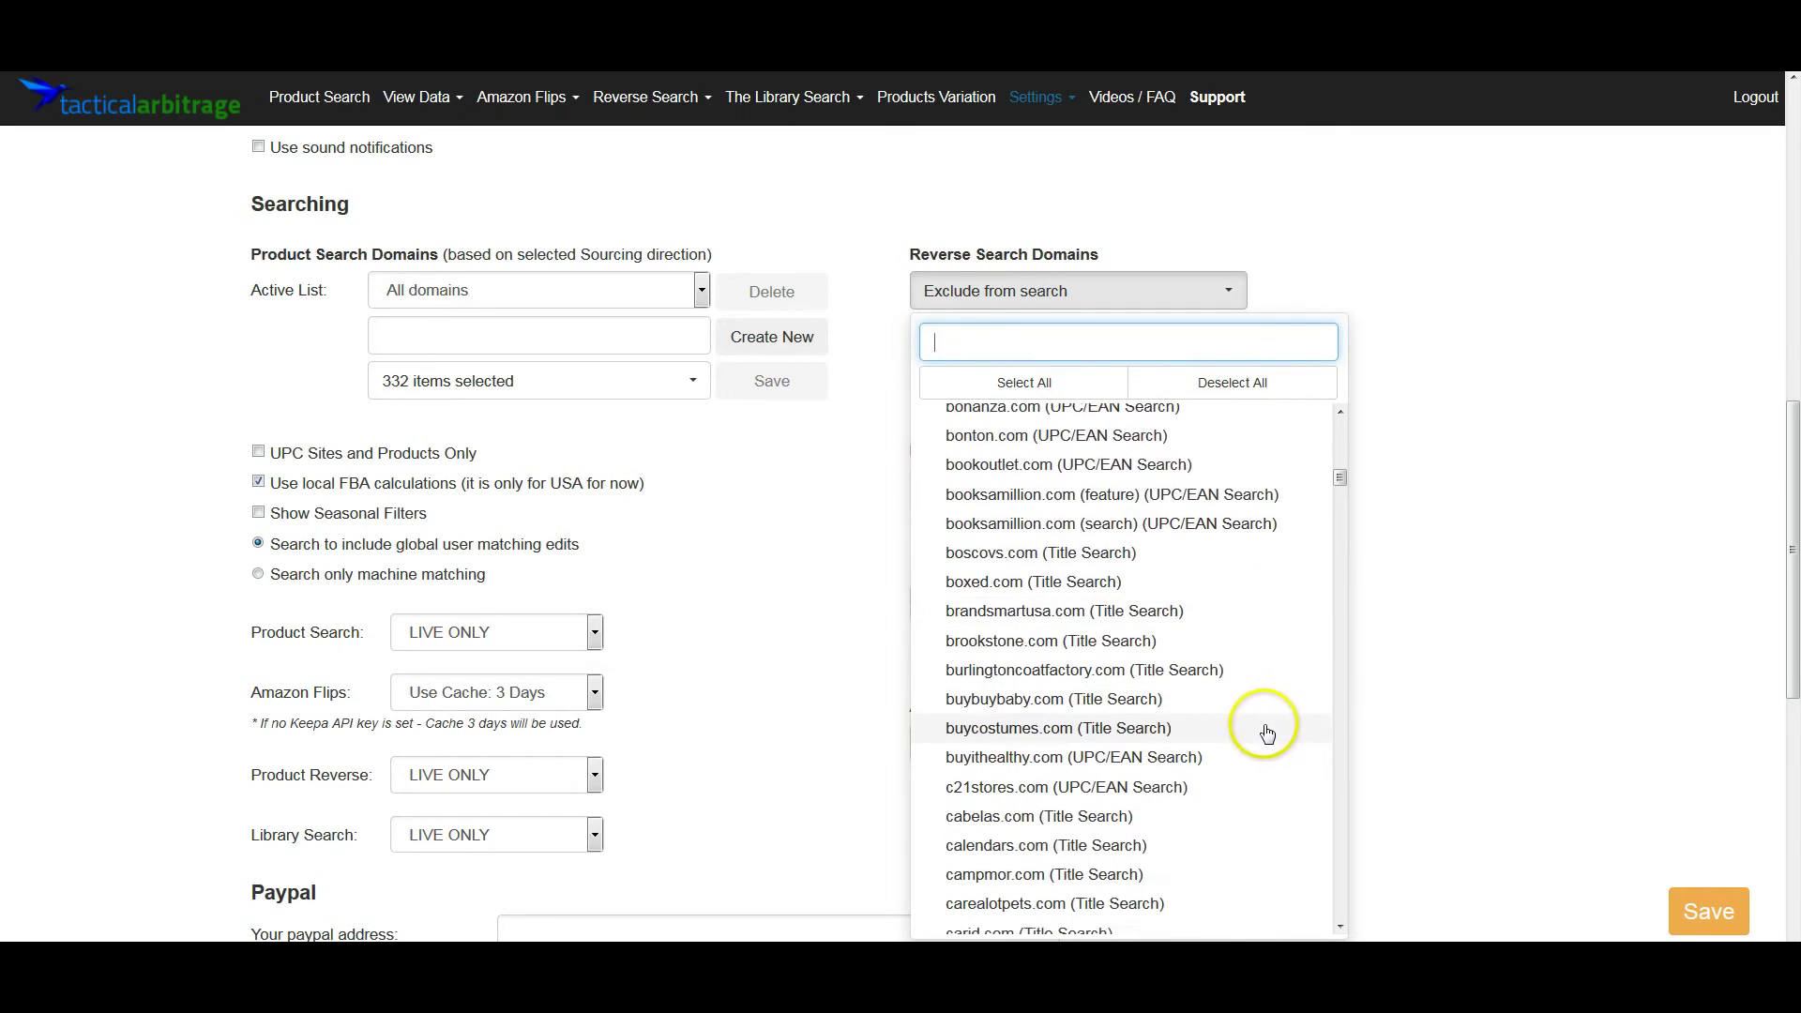
{"action": "scroll", "coordinate": [1258, 726], "scroll_direction": "down", "scroll_amount": 1}
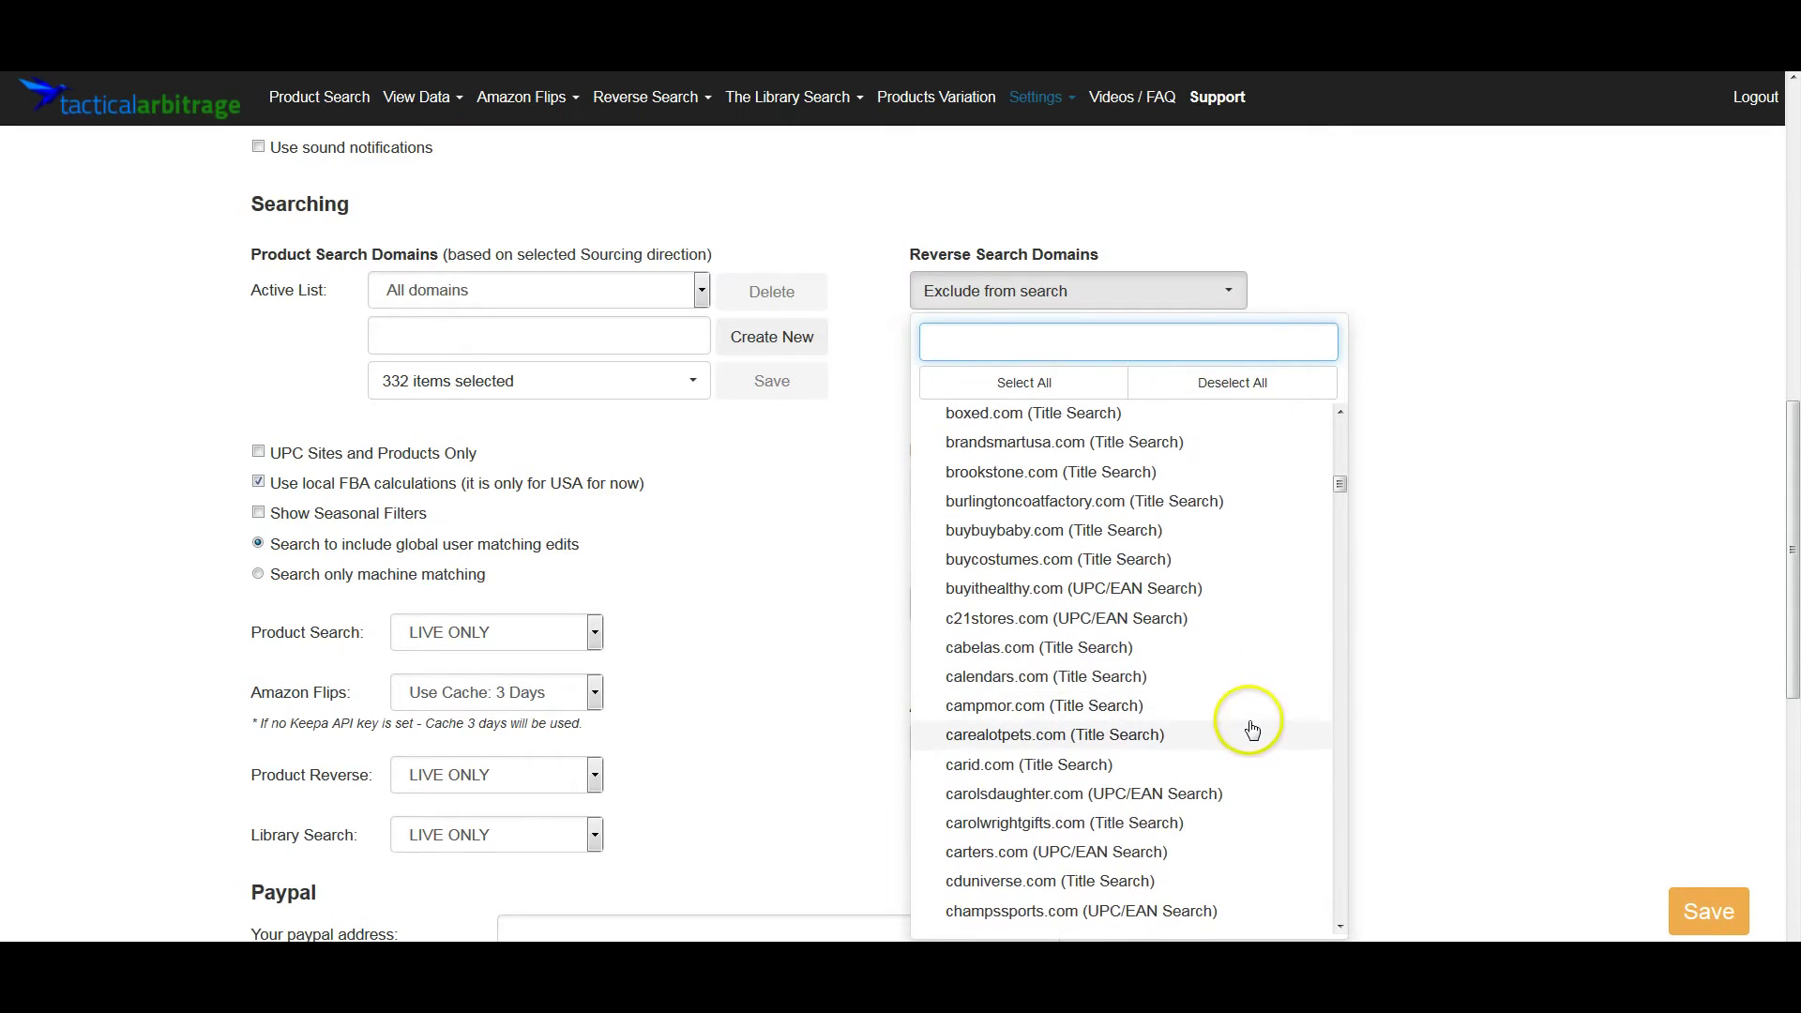
{"action": "scroll", "coordinate": [1415, 623], "scroll_direction": "up", "scroll_amount": 10}
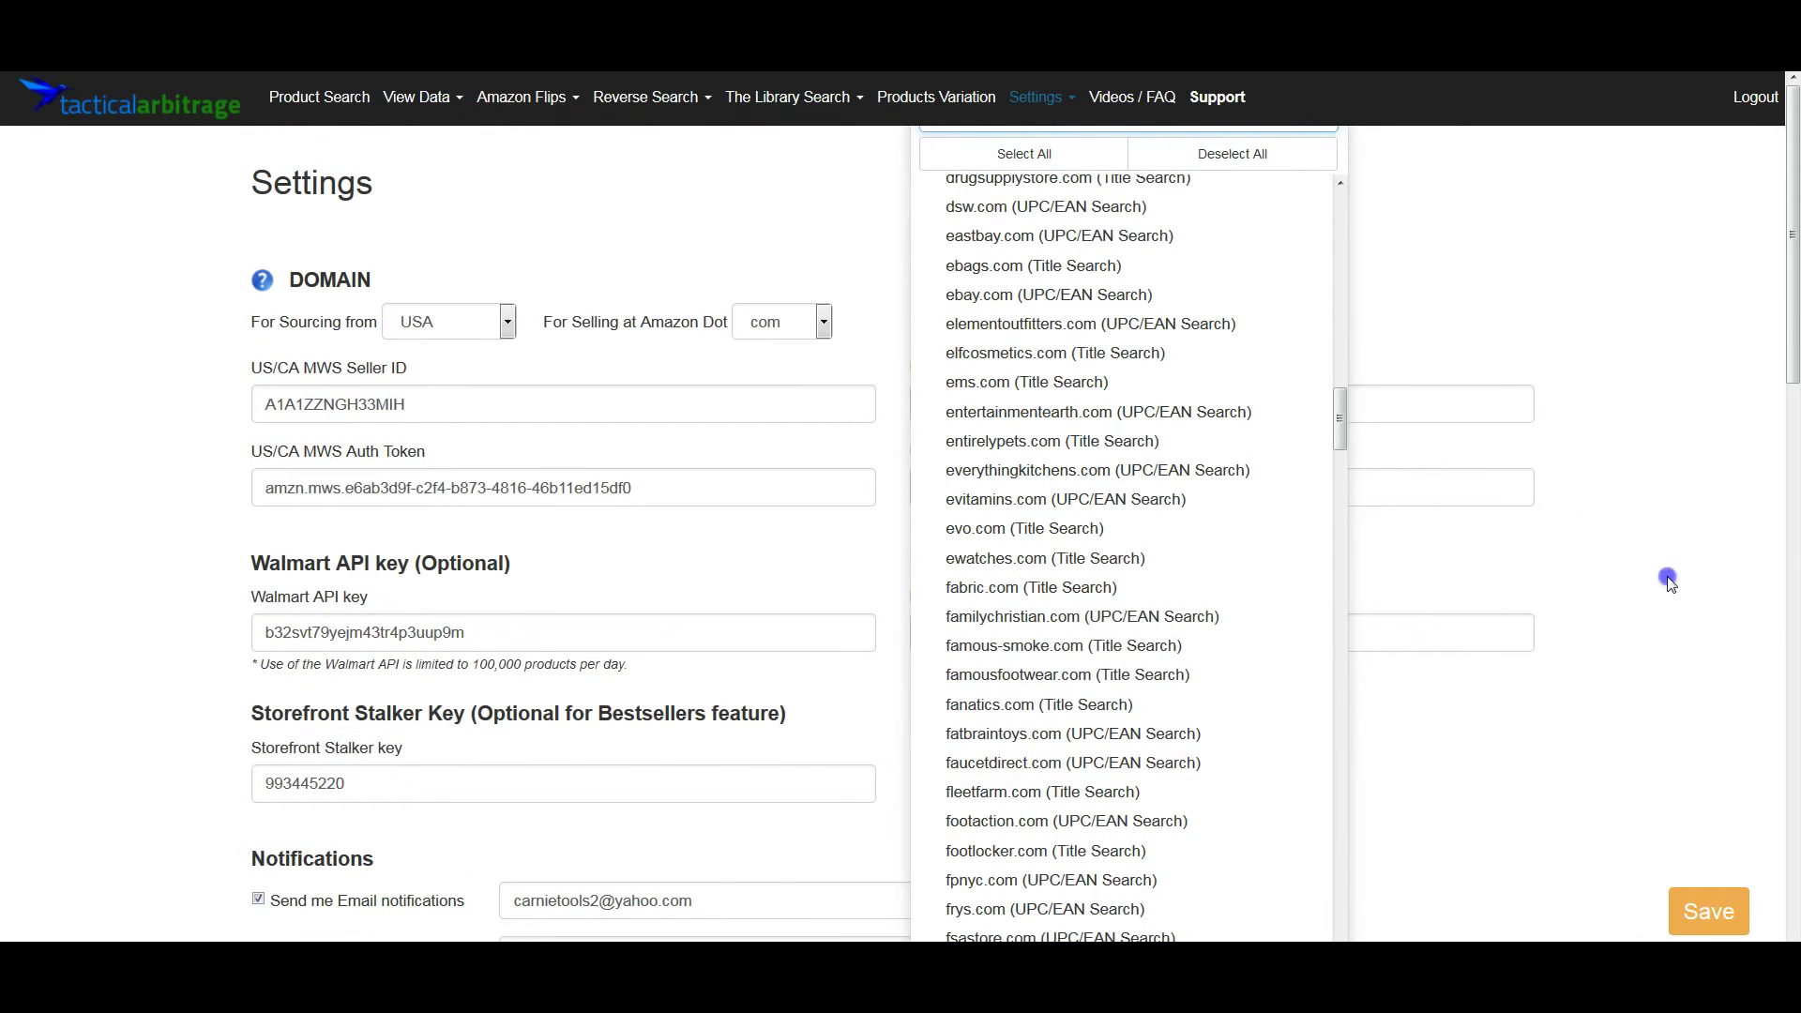
{"action": "left_click", "coordinate": [1616, 611]}
Exclude ebay.com (UPC/EAN Search) from the Reverse Search Domains.
{"action": "scroll", "coordinate": [1621, 620], "scroll_direction": "down", "scroll_amount": 5}
{"action": "scroll", "coordinate": [1615, 614], "scroll_direction": "down", "scroll_amount": 4}
{"action": "scroll", "coordinate": [1564, 632], "scroll_direction": "up", "scroll_amount": 5}
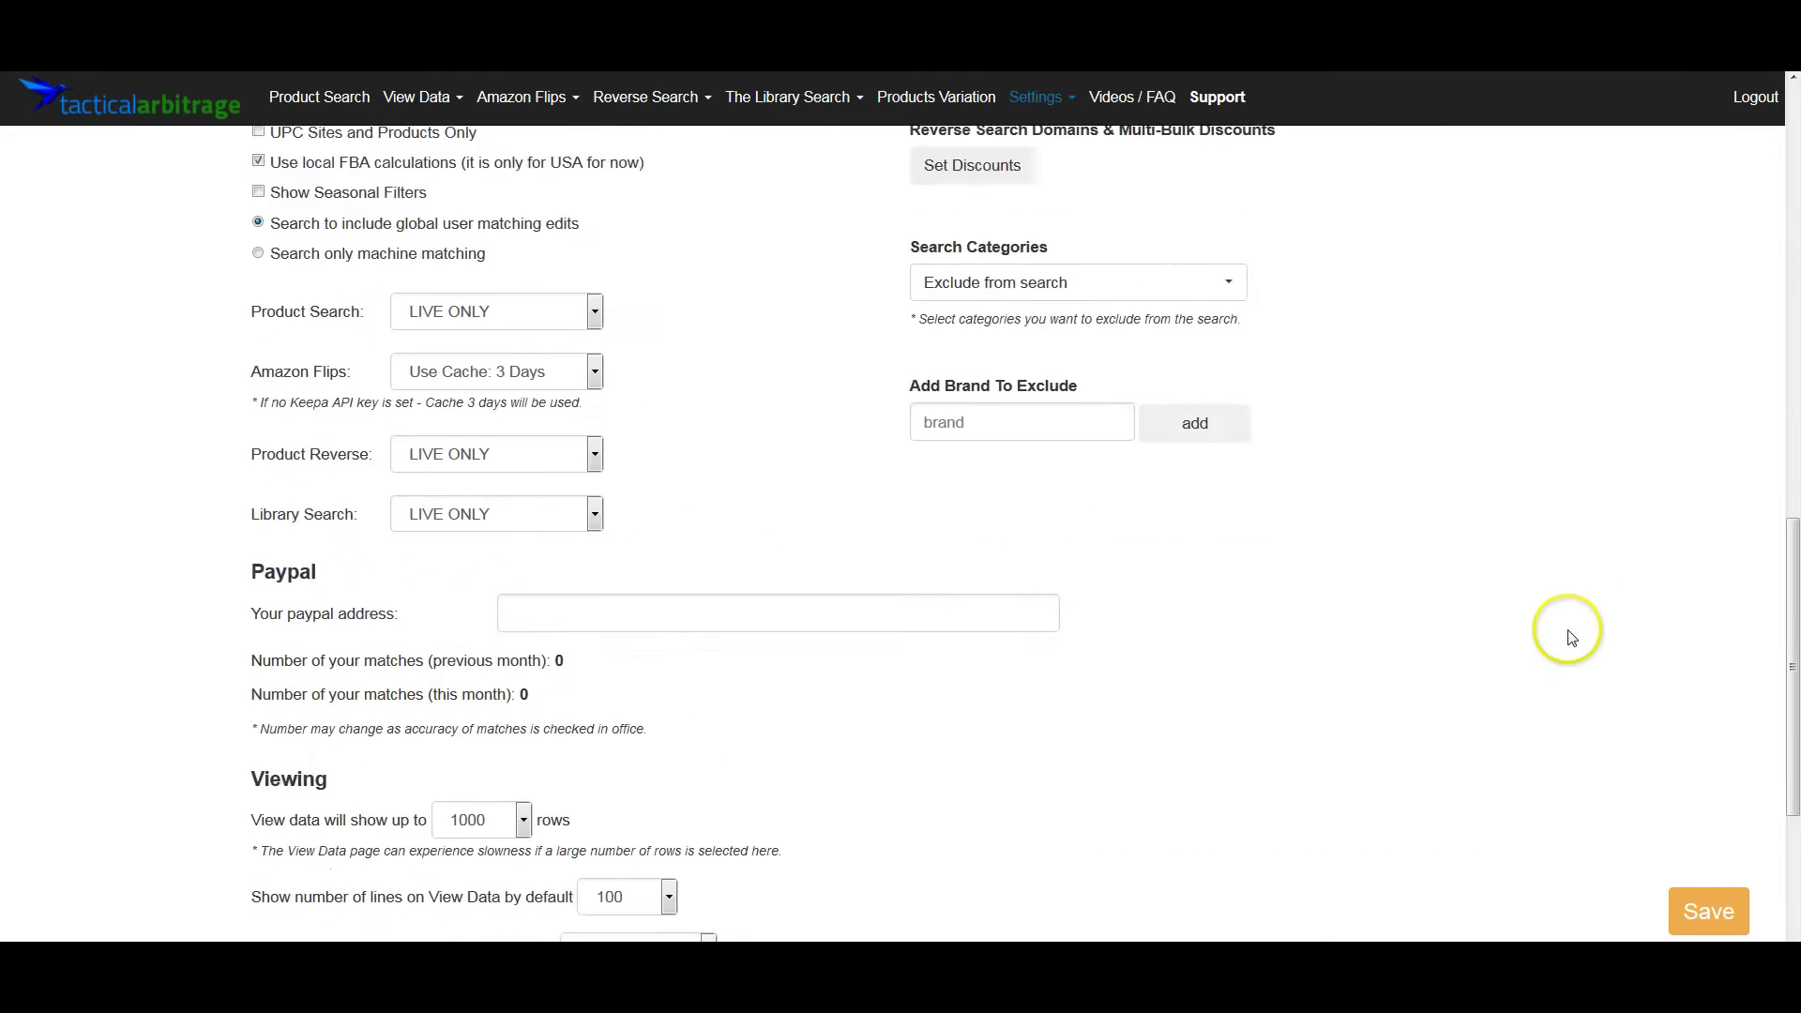
{"action": "scroll", "coordinate": [1568, 639], "scroll_direction": "down", "scroll_amount": 3}
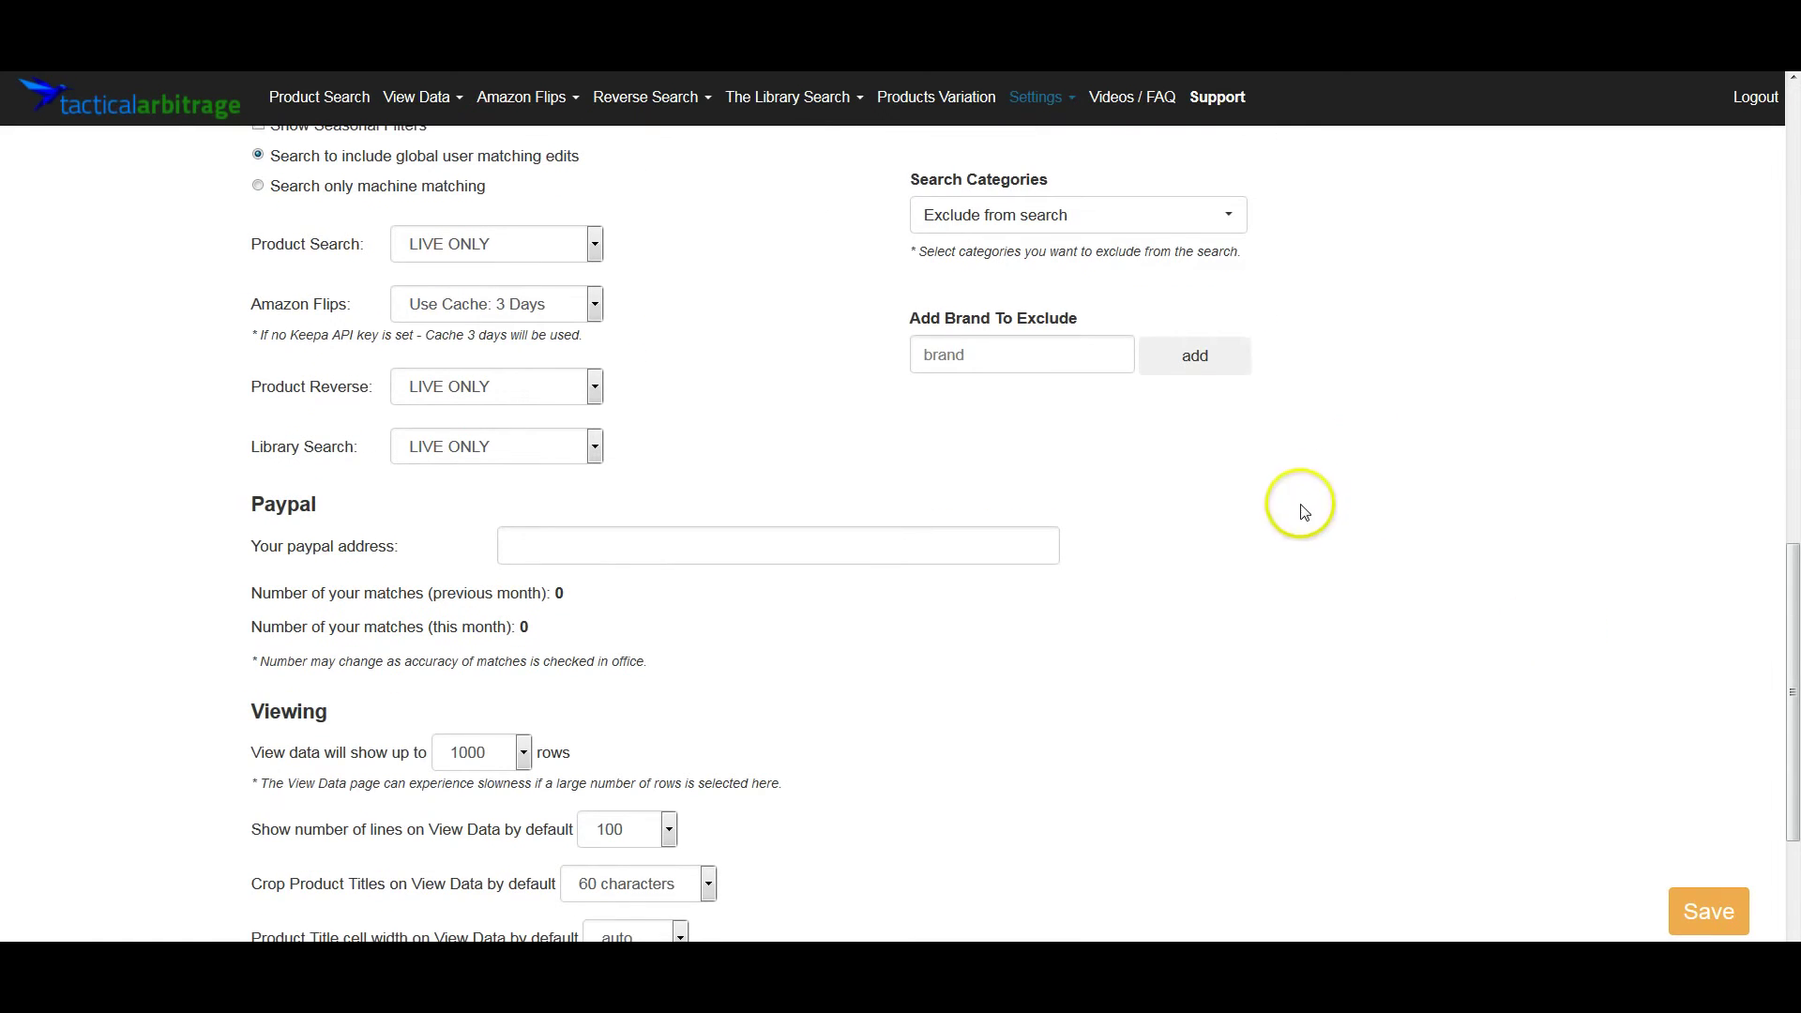
{"action": "scroll", "coordinate": [1298, 516], "scroll_direction": "down", "scroll_amount": 3}
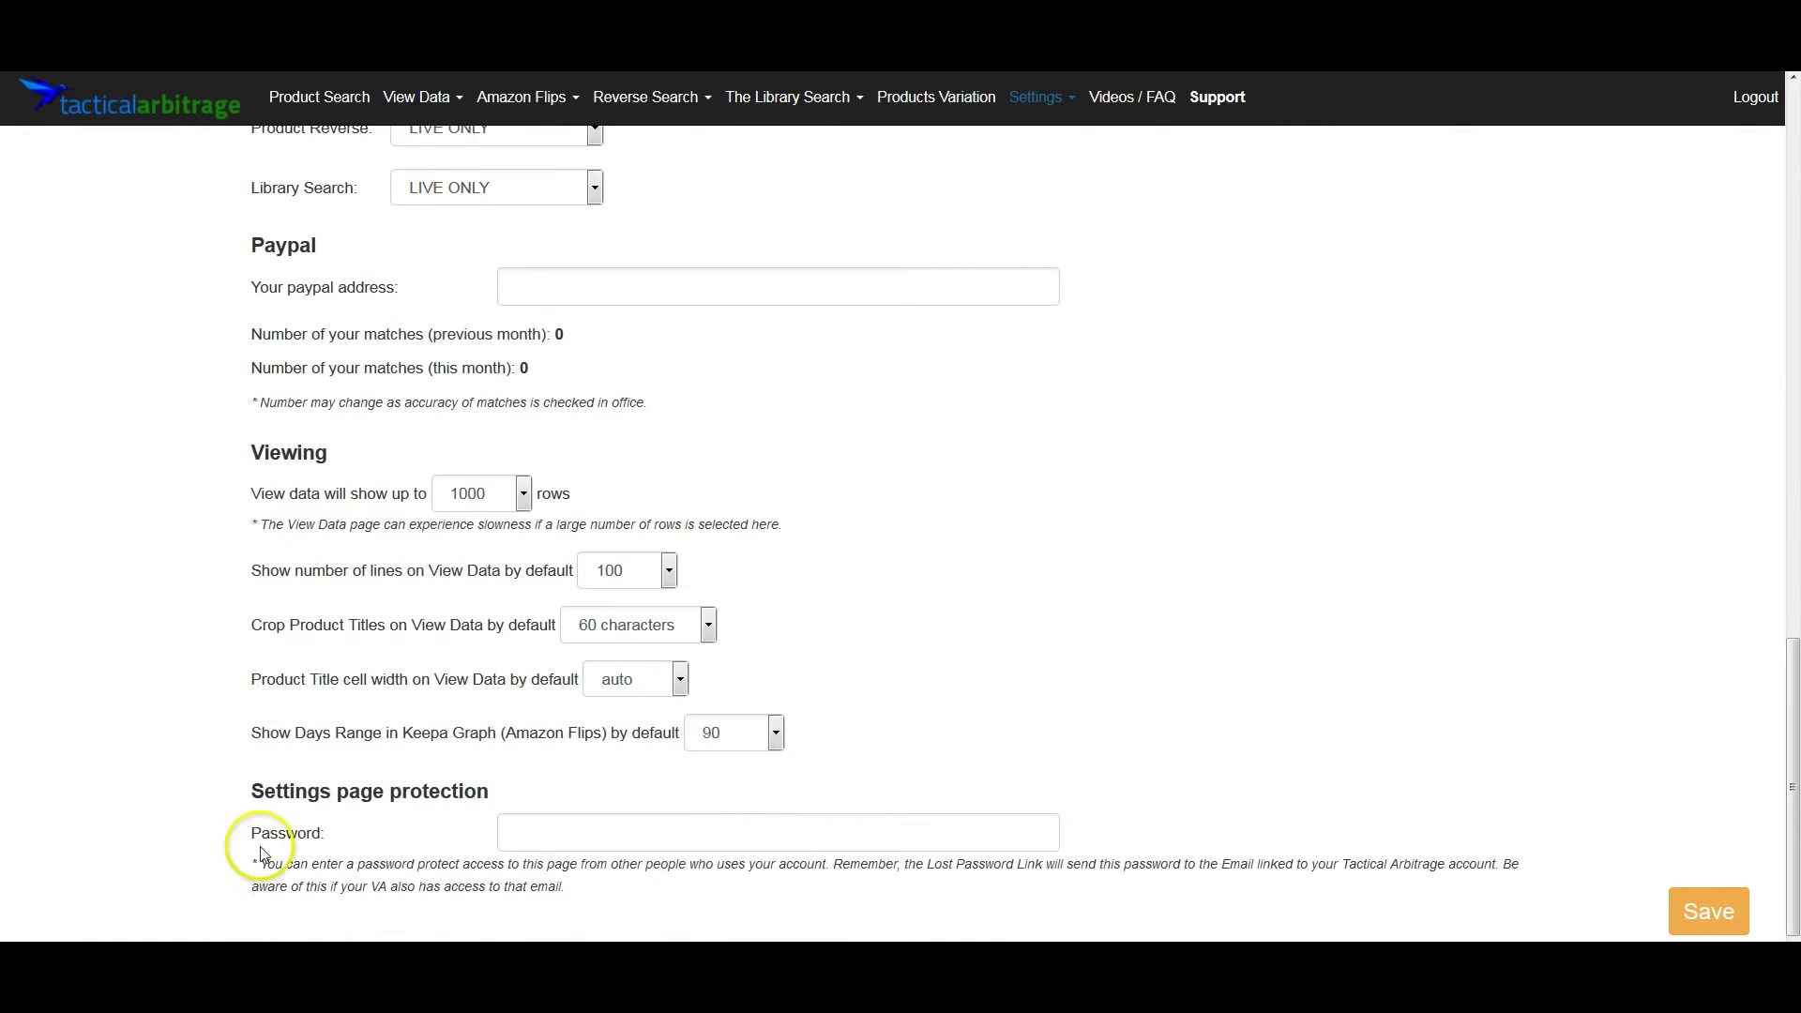
{"action": "scroll", "coordinate": [817, 667], "scroll_direction": "up", "scroll_amount": 7}
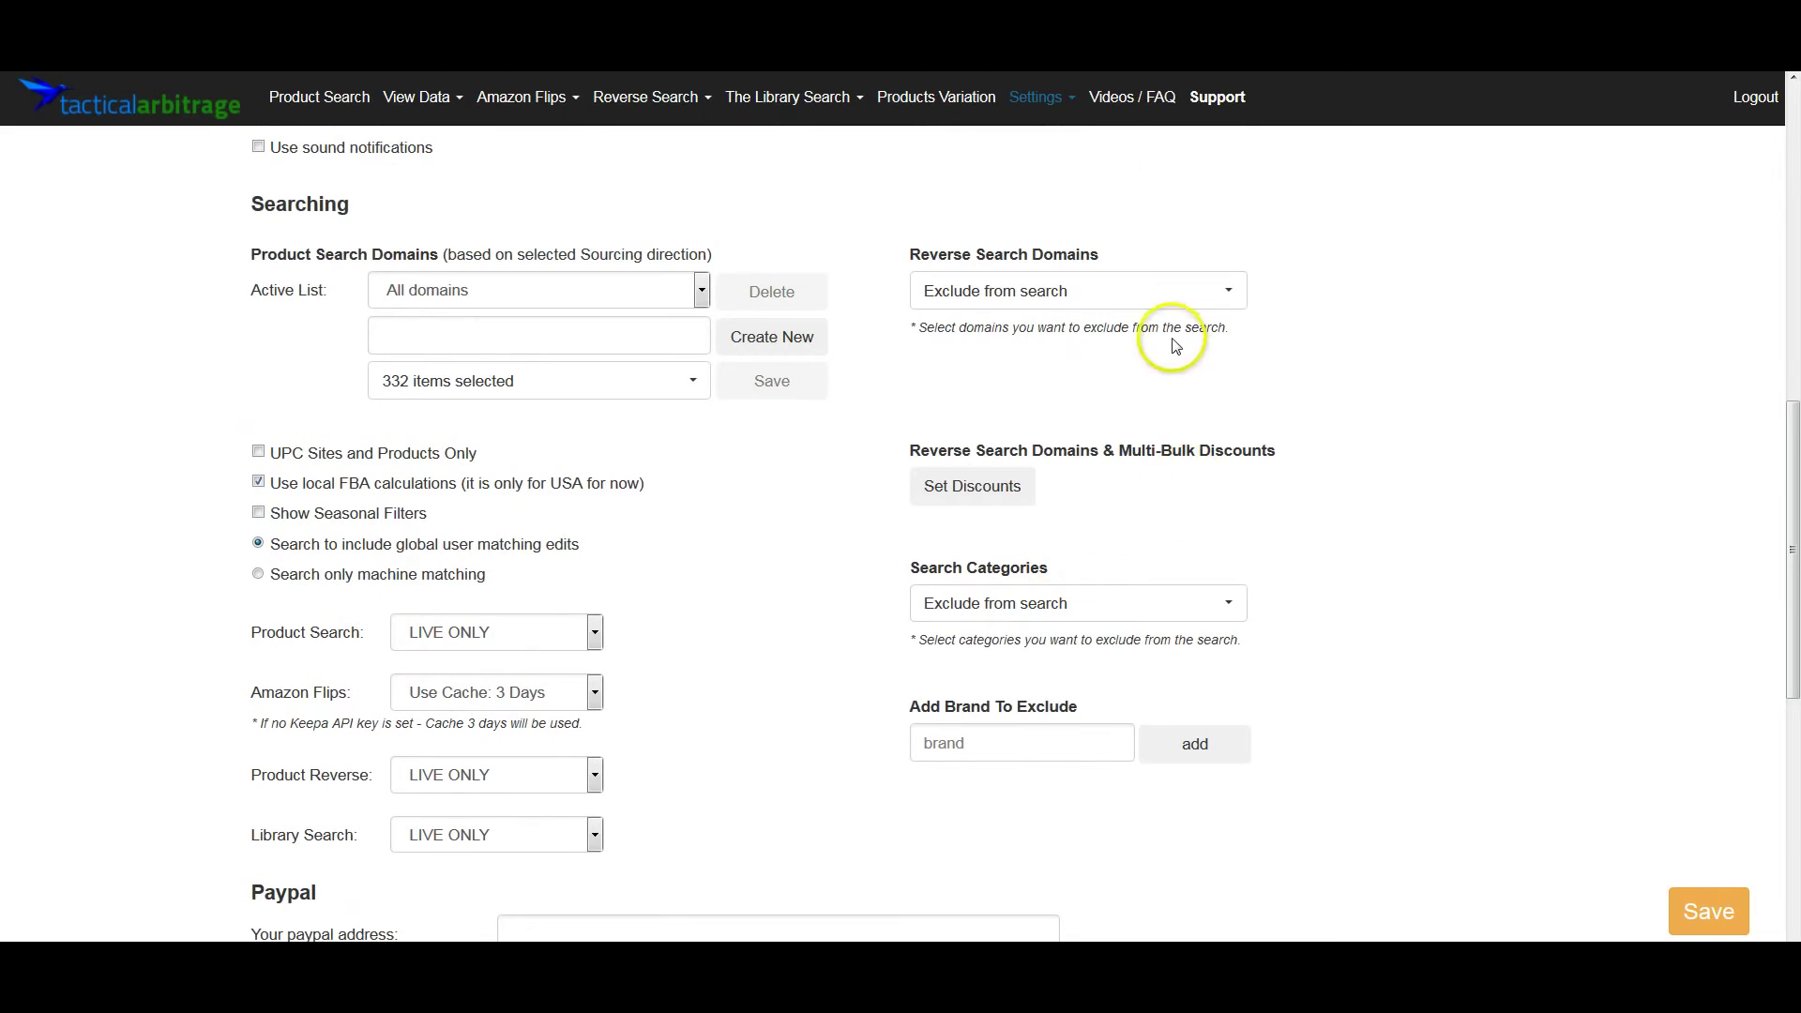
{"action": "left_click", "coordinate": [1117, 292]}
{"action": "scroll", "coordinate": [1117, 298], "scroll_direction": "up", "scroll_amount": 2}
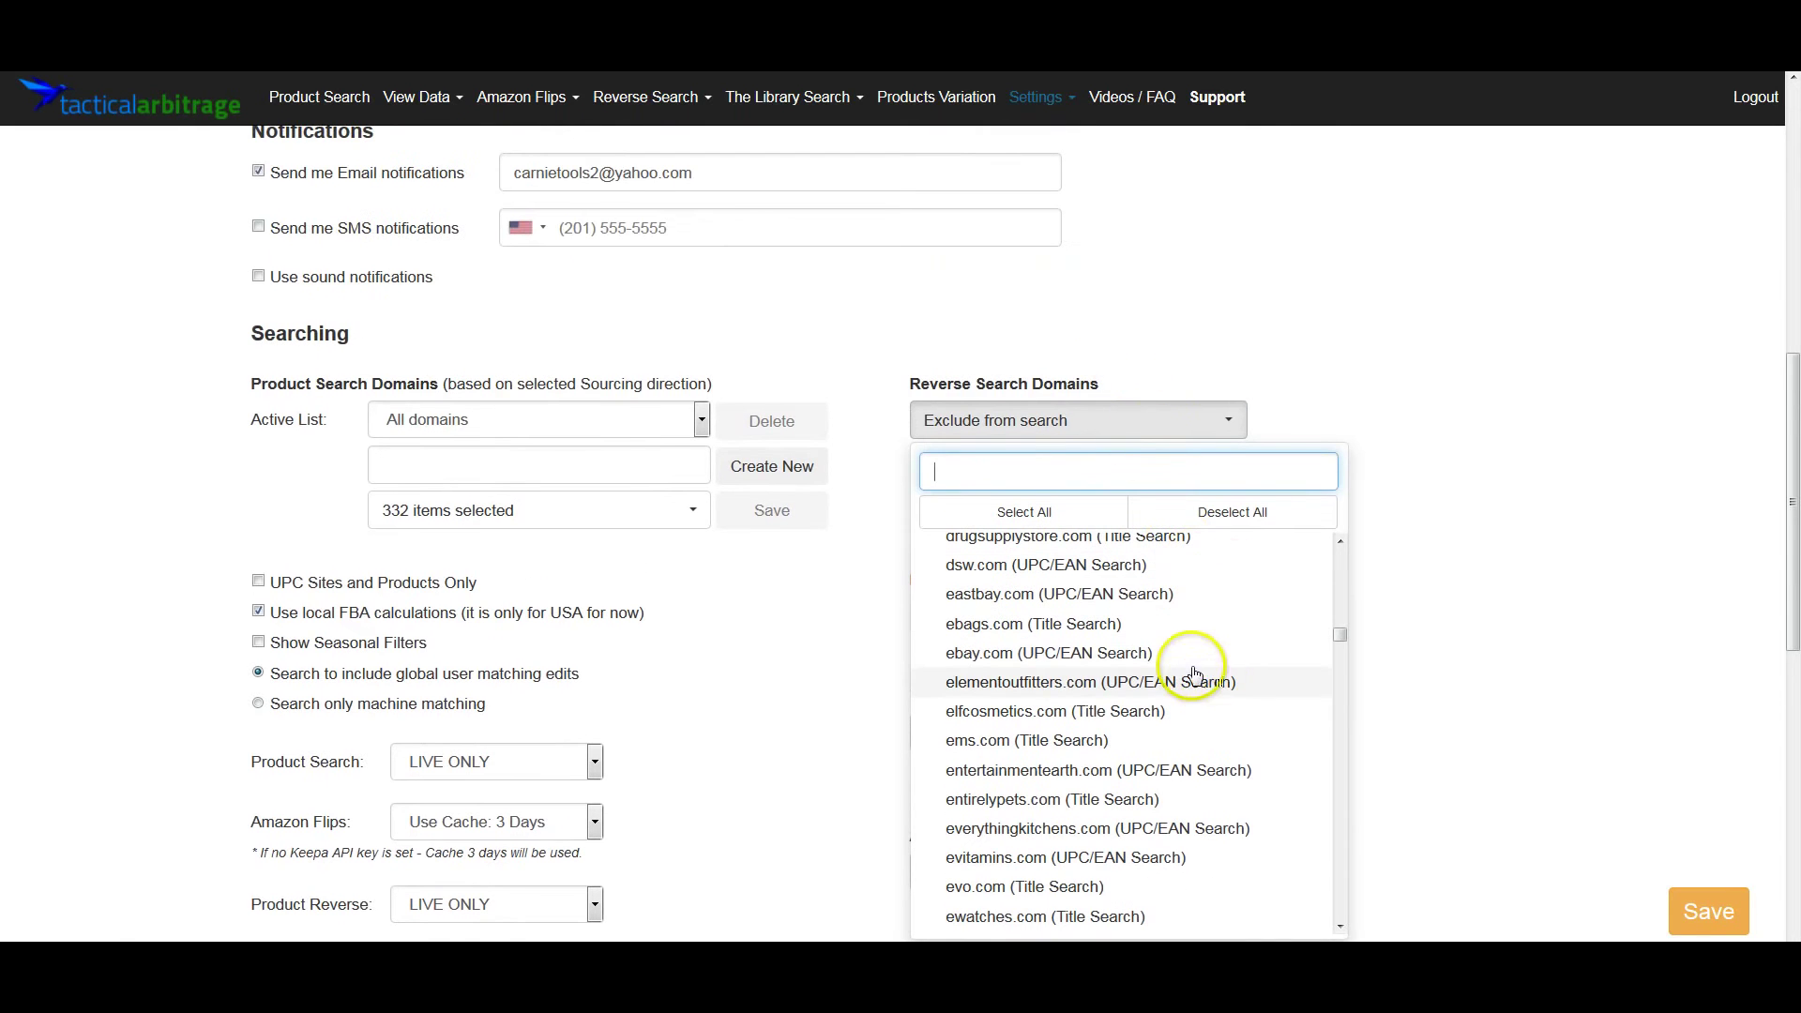
{"action": "left_click", "coordinate": [1069, 654]}
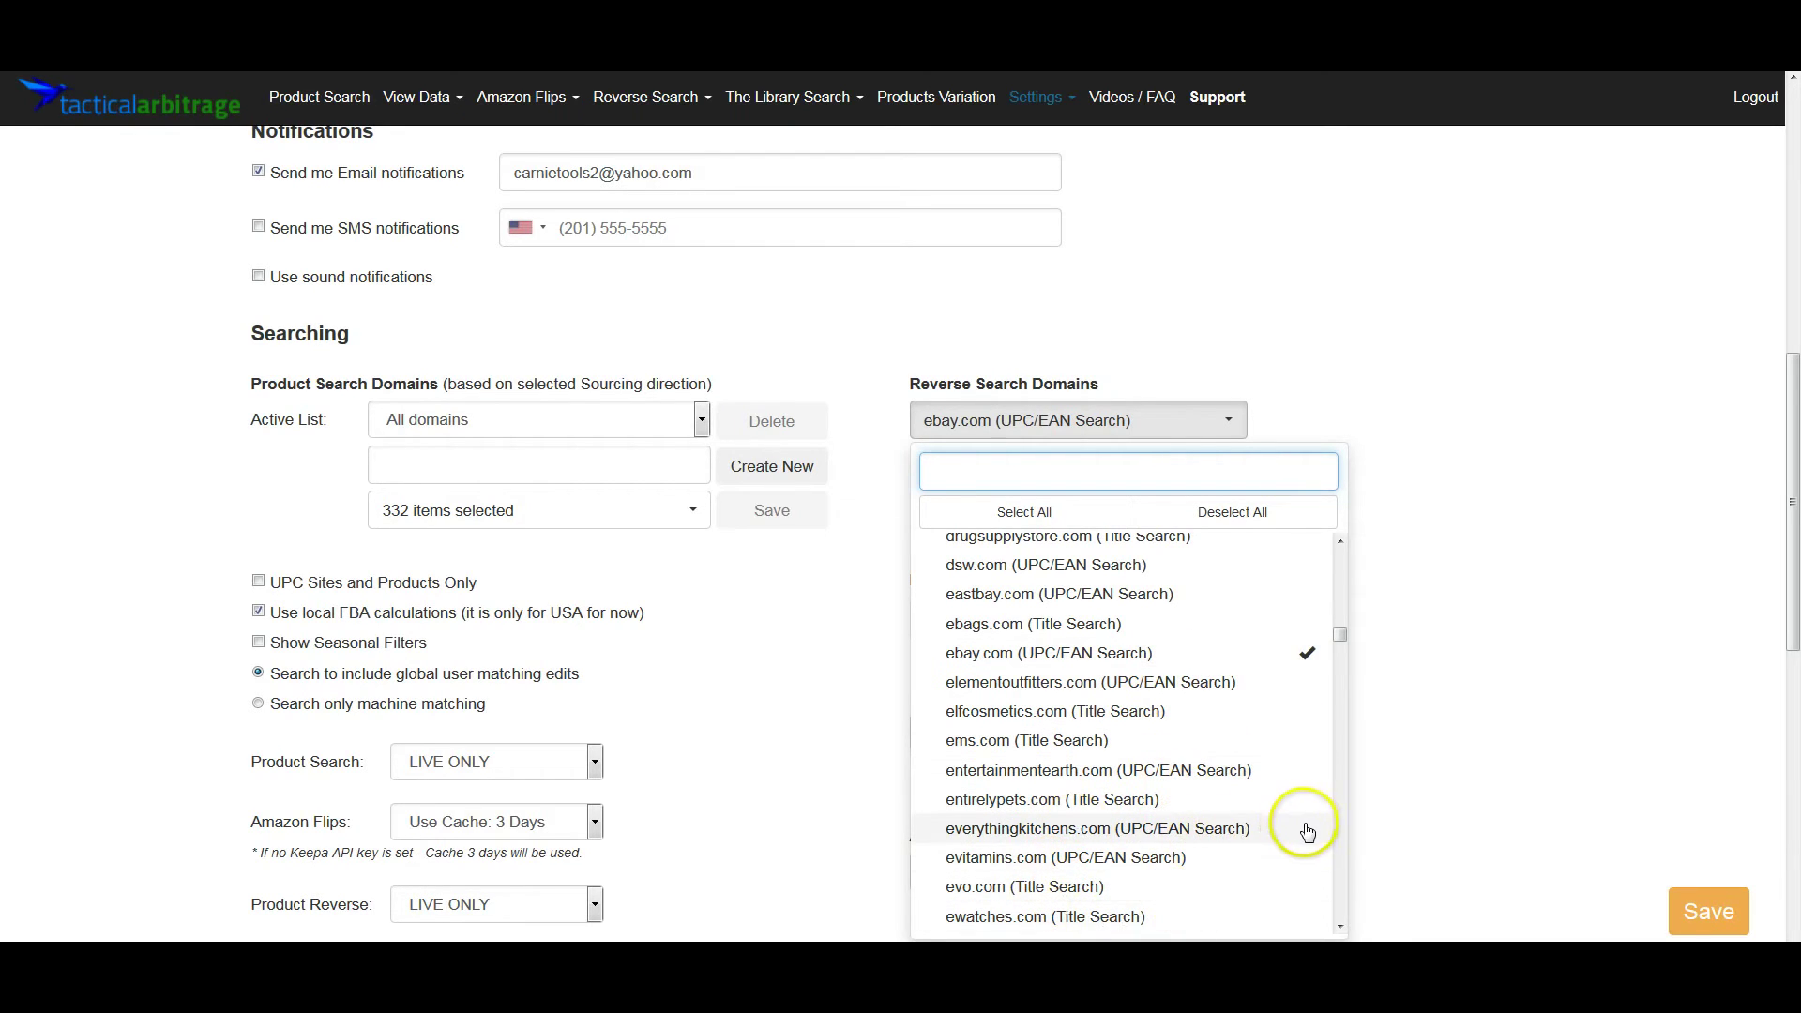
Add fye.com (UPC/EAN Search) and gamestop.com (Title Search) to the excluded Reverse Search Domains.
{"action": "scroll", "coordinate": [1281, 830], "scroll_direction": "down", "scroll_amount": 2}
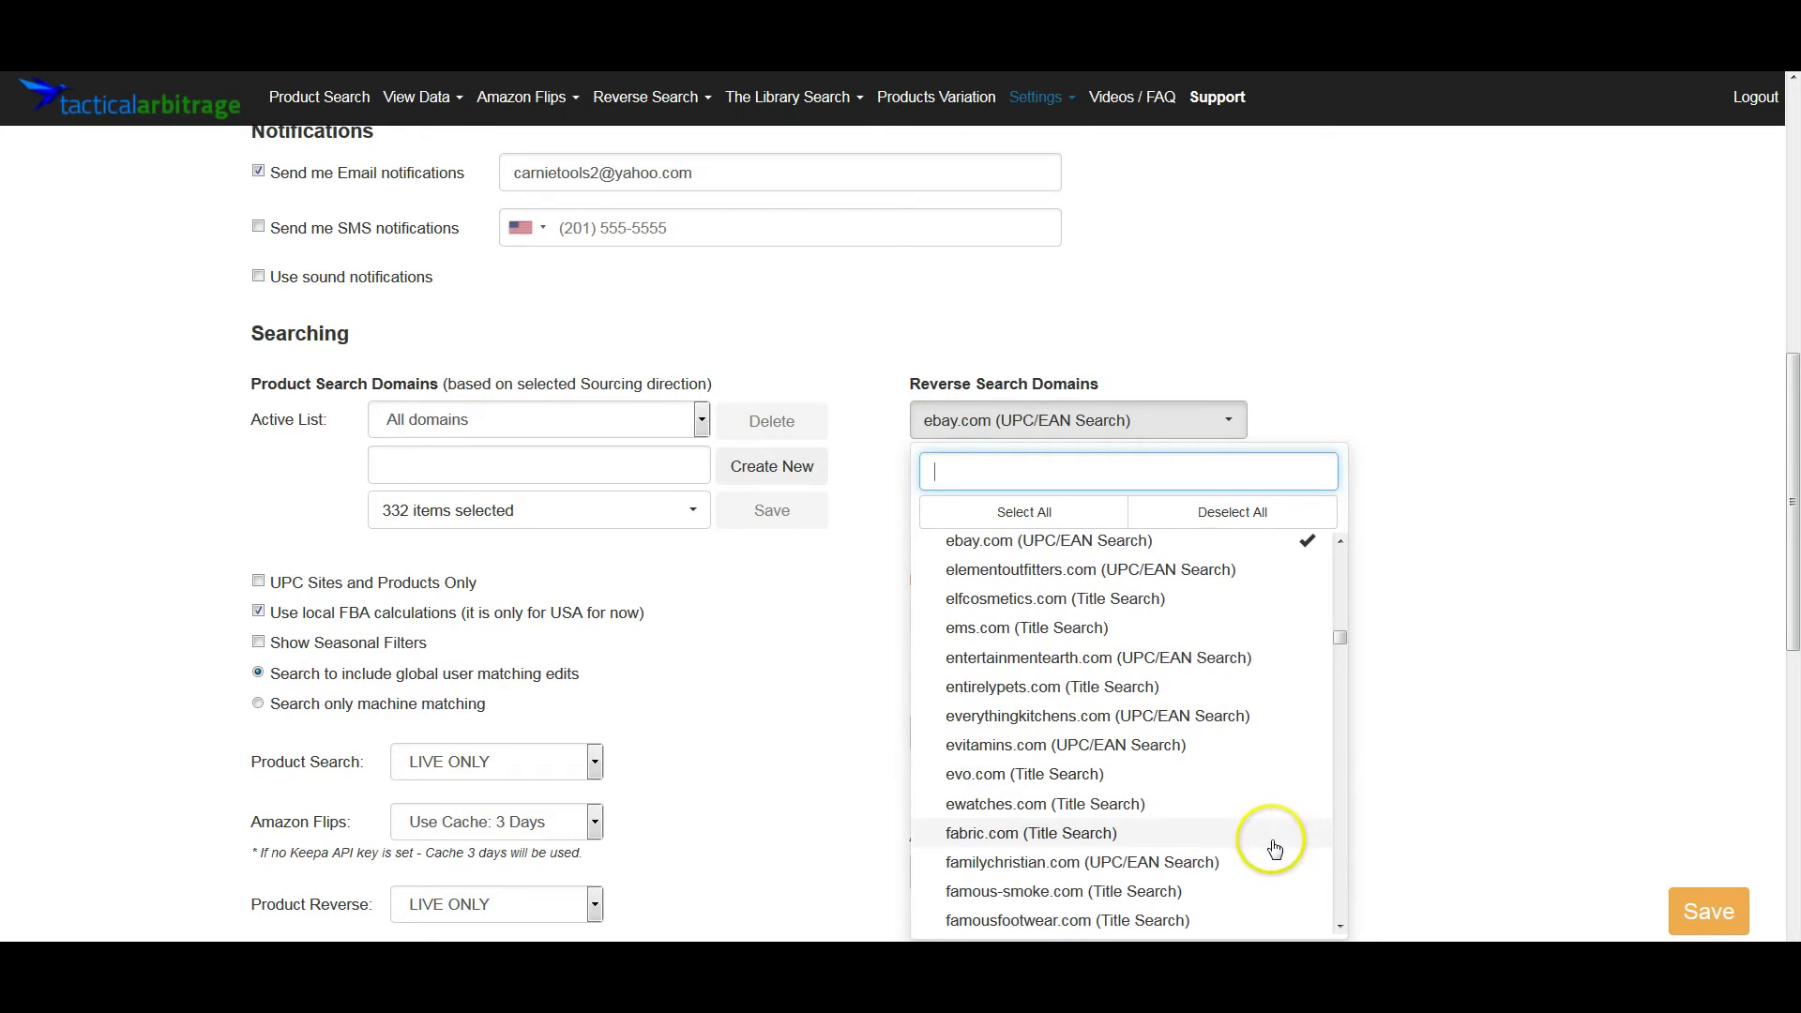
{"action": "scroll", "coordinate": [1264, 835], "scroll_direction": "down", "scroll_amount": 6}
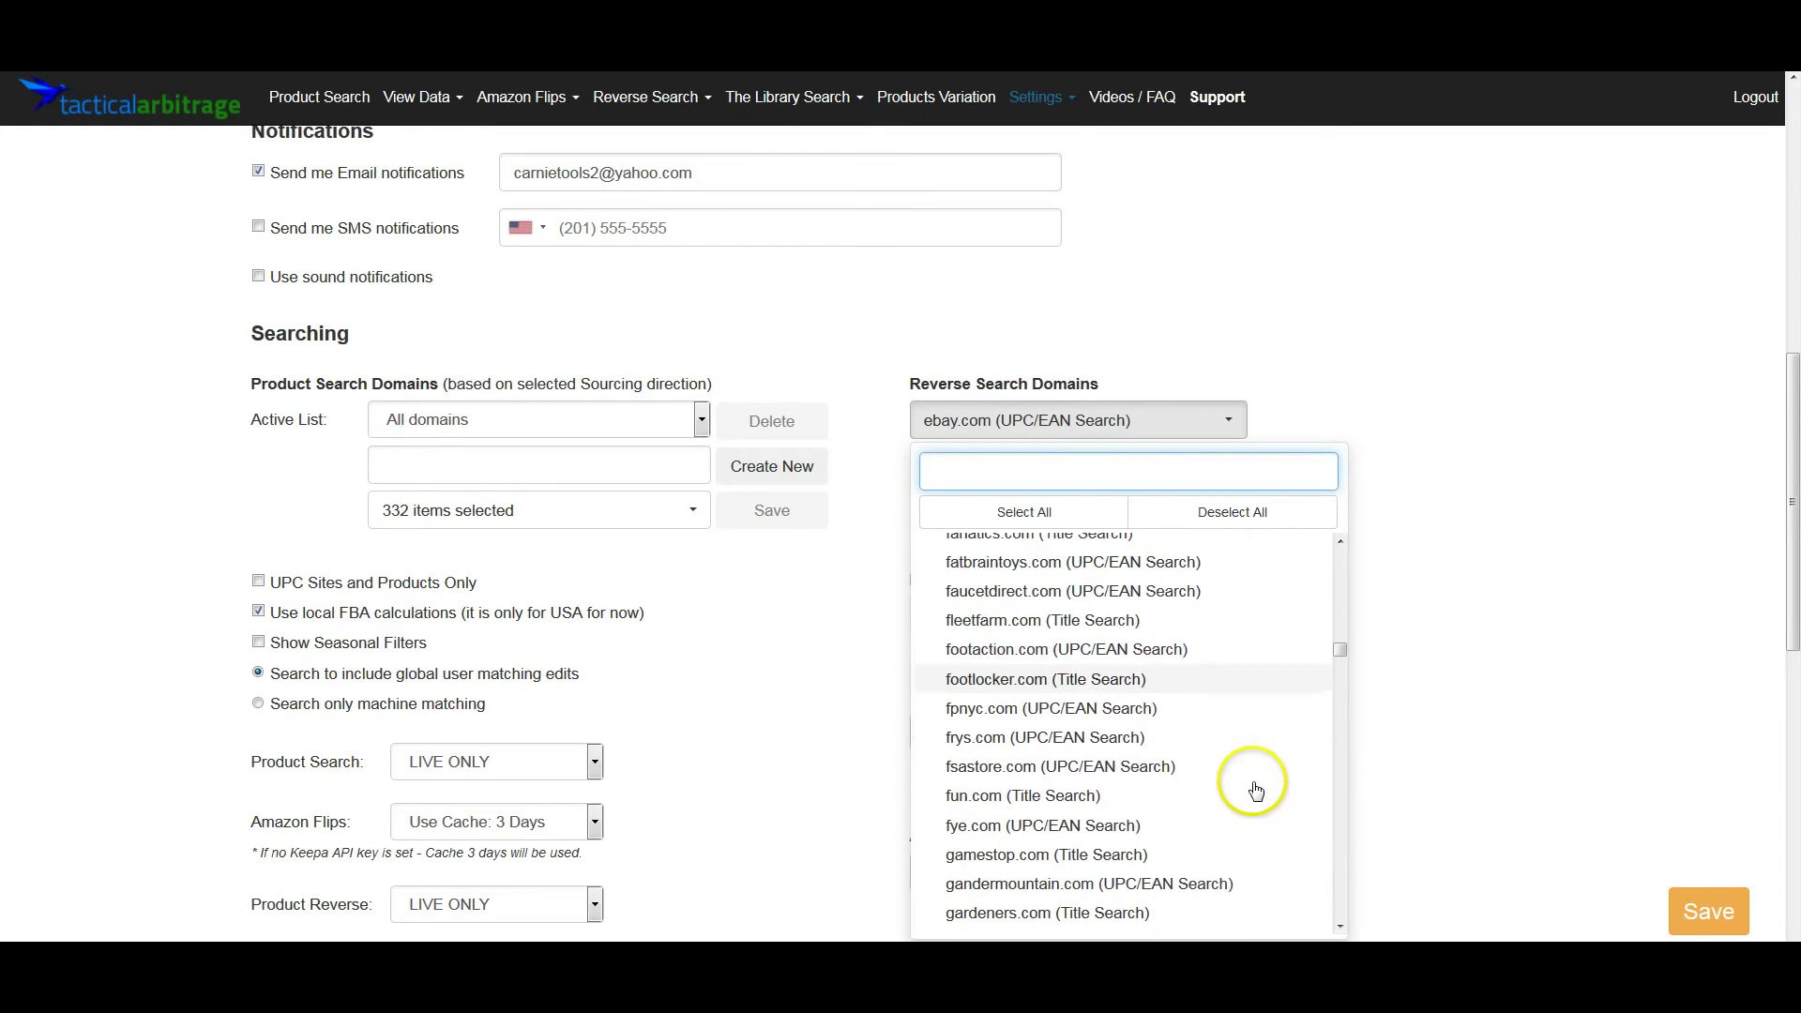
{"action": "scroll", "coordinate": [1252, 808], "scroll_direction": "down", "scroll_amount": 2}
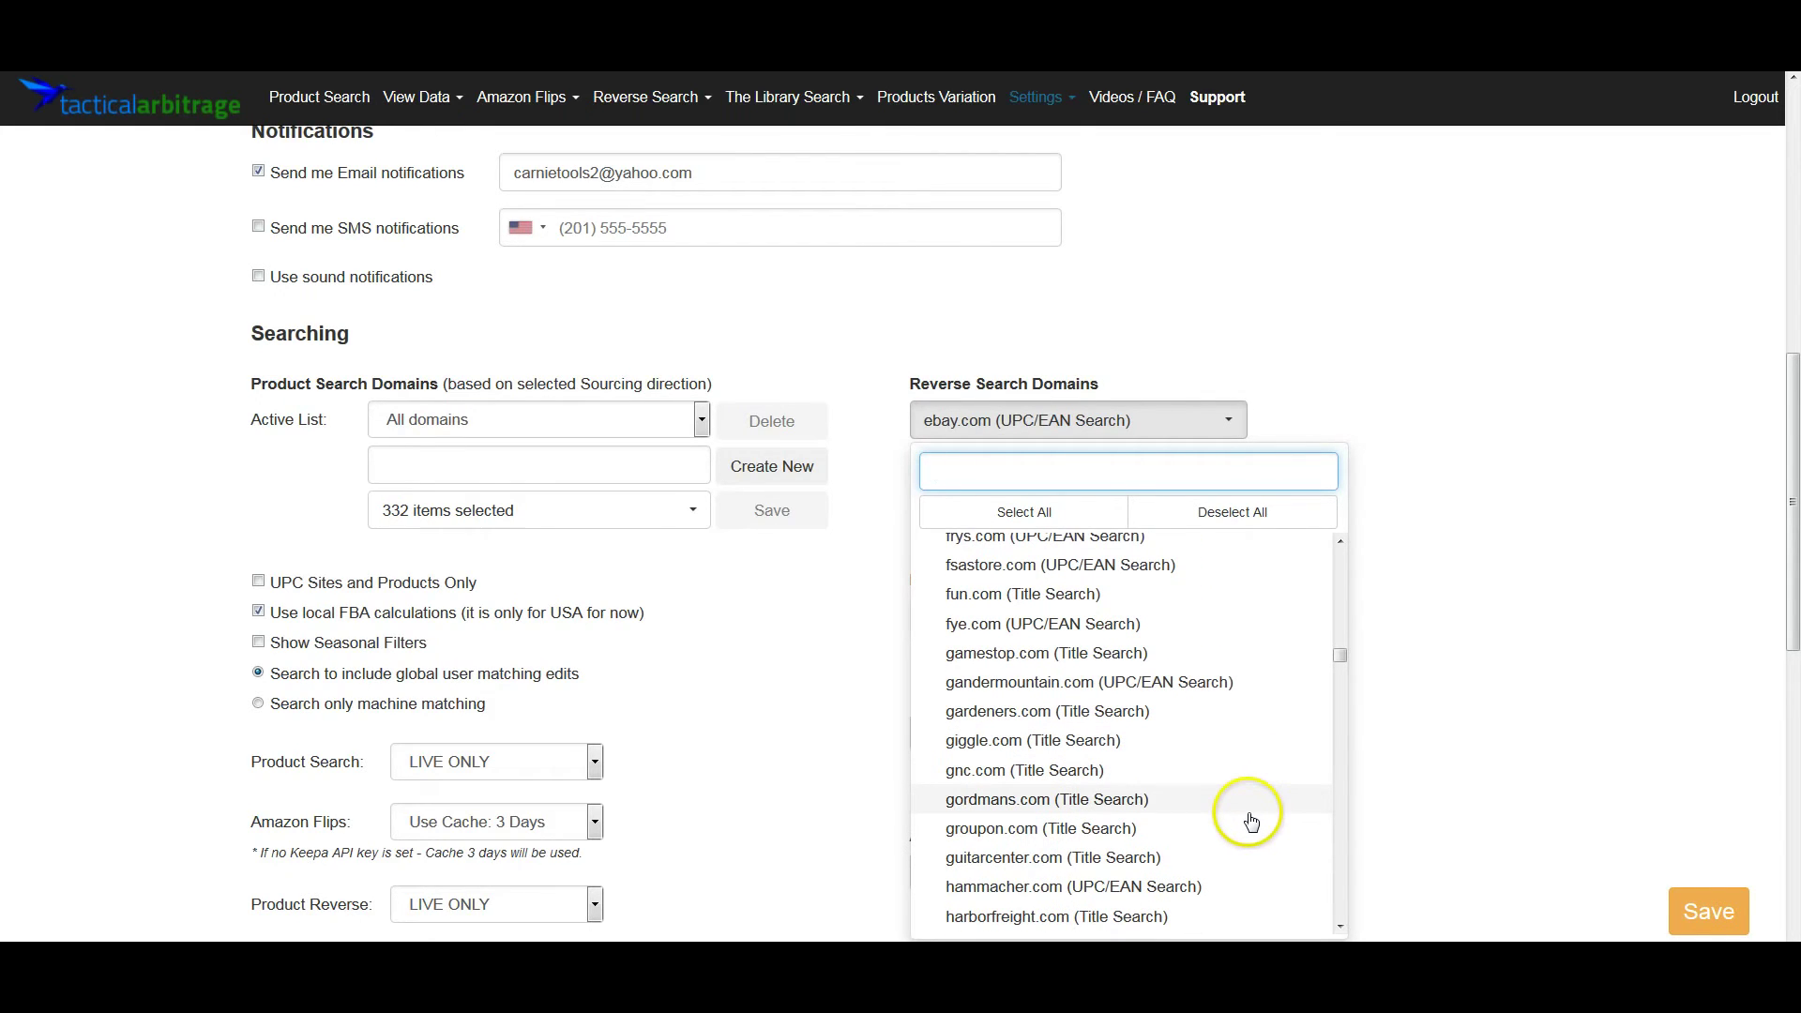
{"action": "left_click", "coordinate": [1159, 619]}
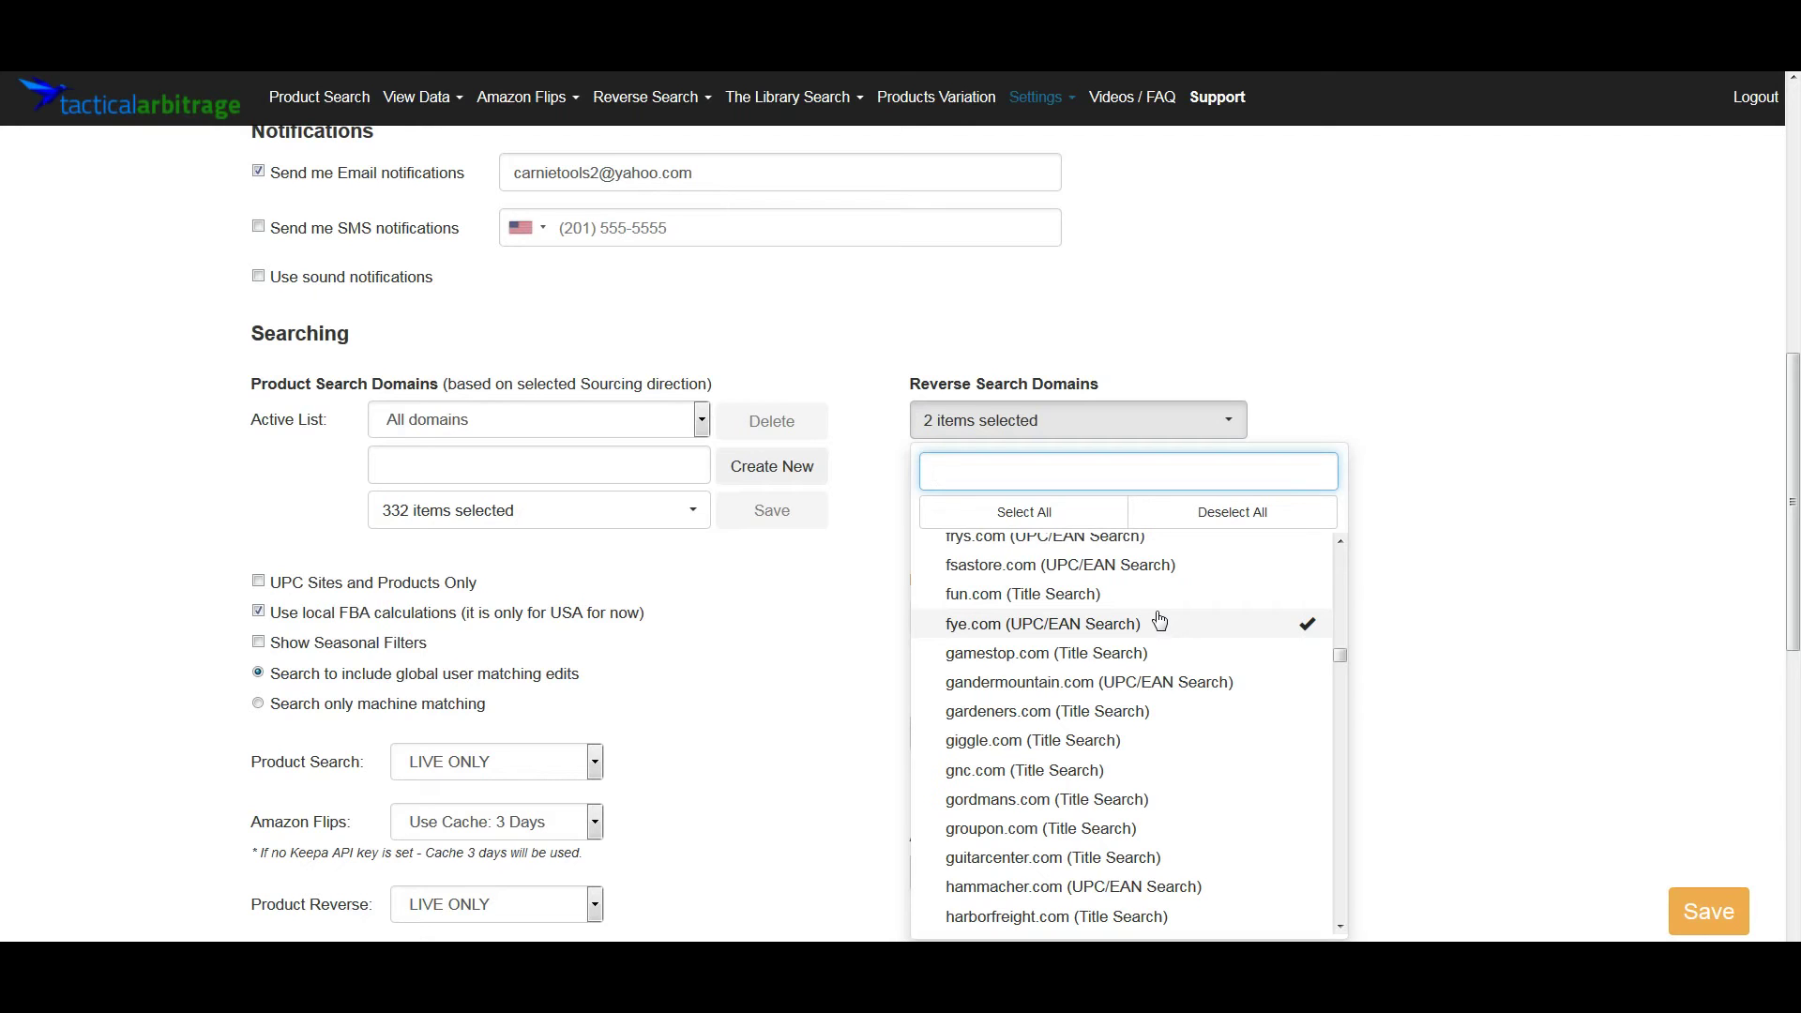
{"action": "left_click", "coordinate": [1036, 652]}
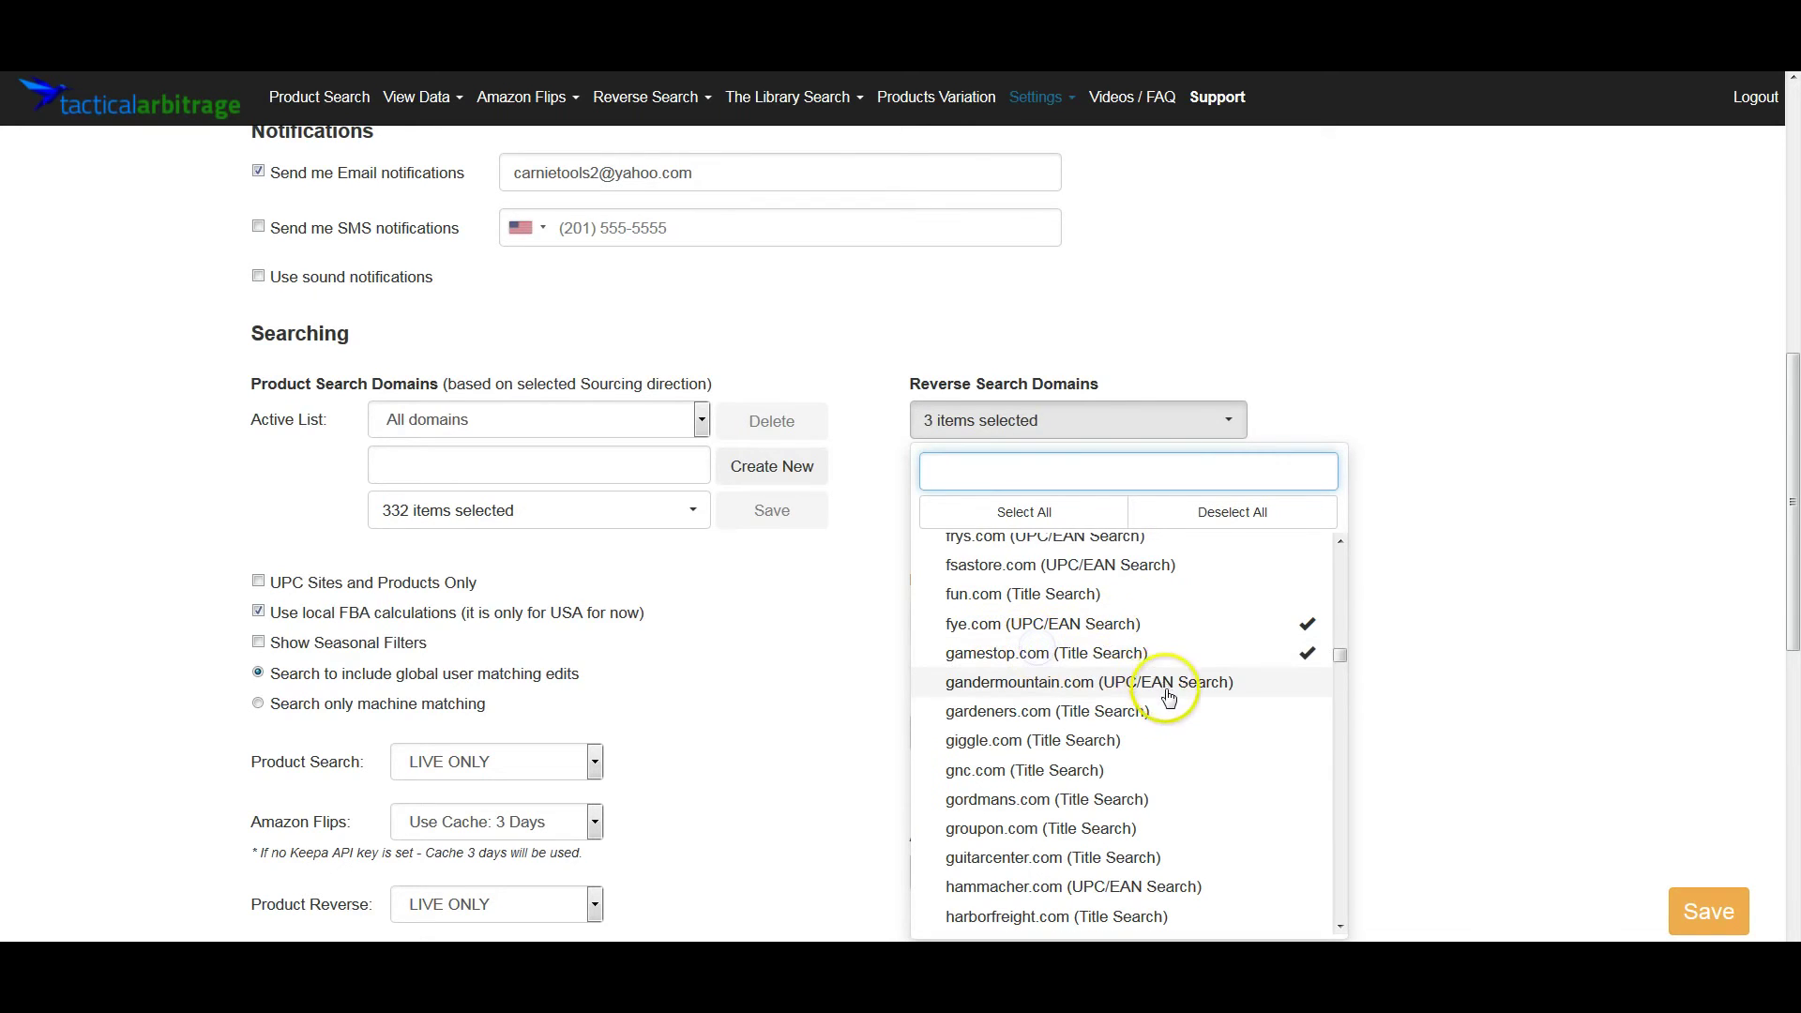
Filter the reverse search domains by "jet", exclude jet.com (UPC/EAN Search) as well, and close the list.
{"action": "scroll", "coordinate": [1168, 695], "scroll_direction": "down", "scroll_amount": 5}
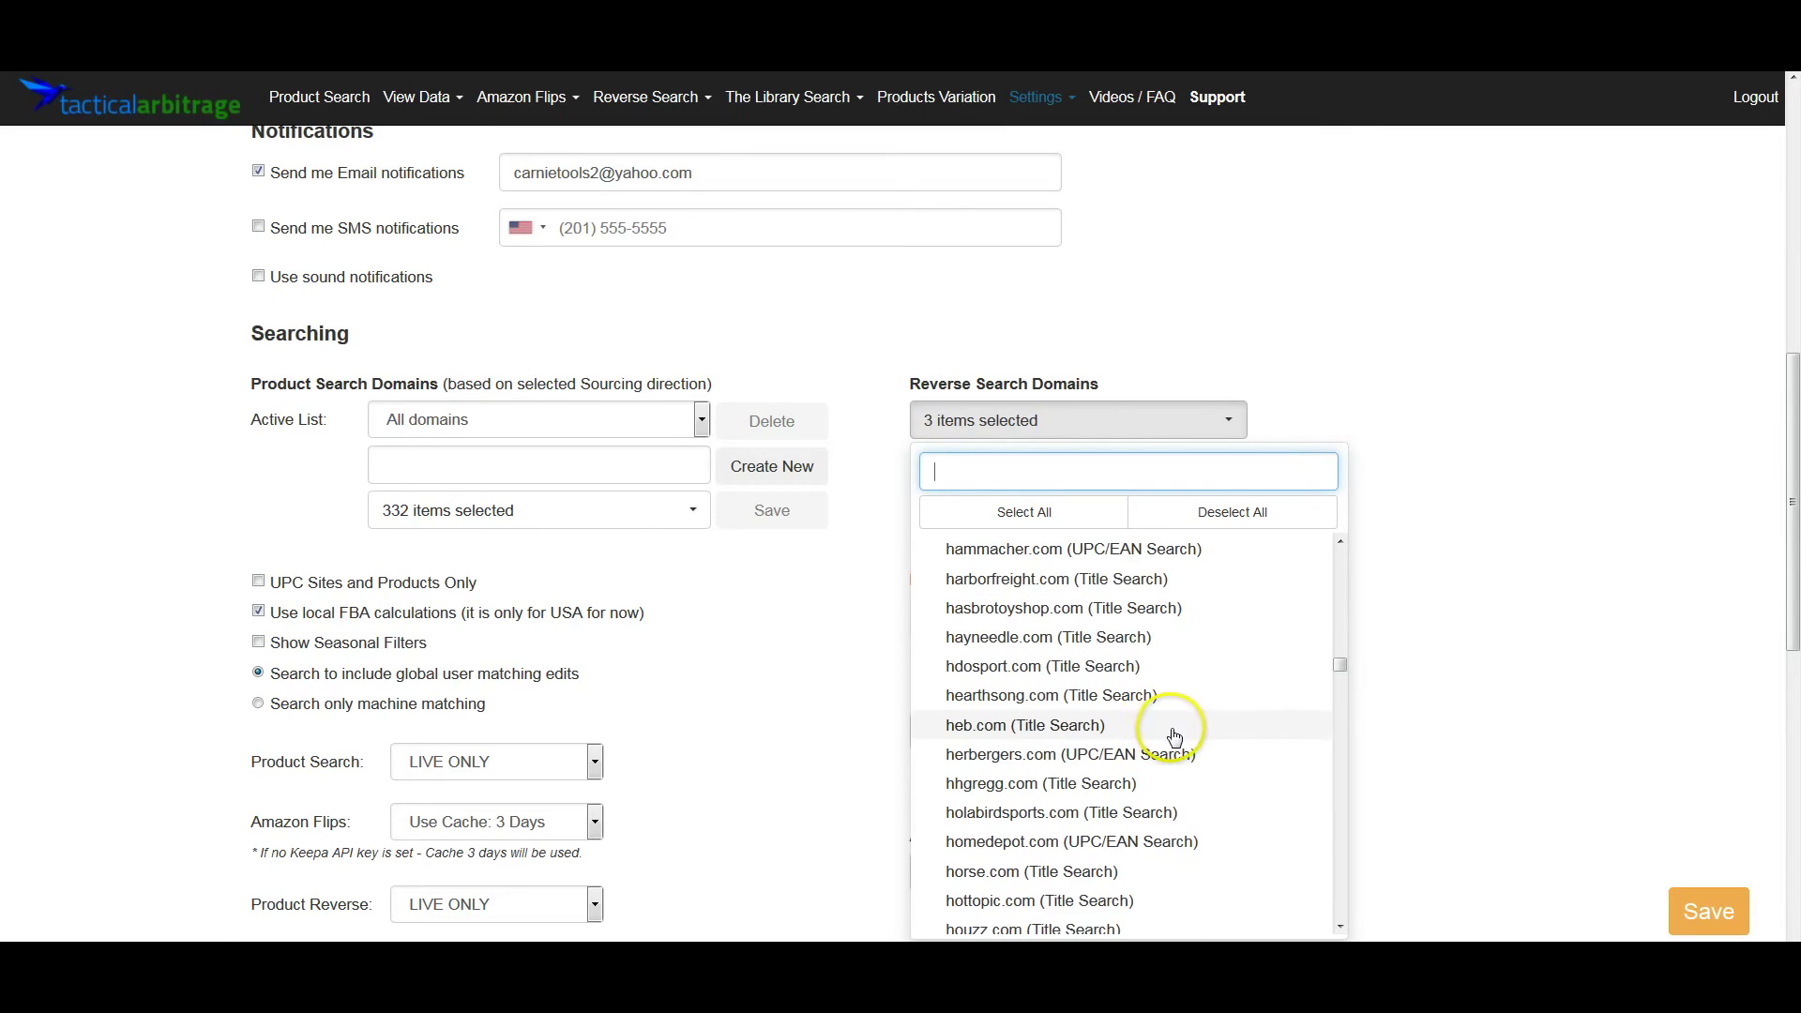
{"action": "scroll", "coordinate": [1174, 737], "scroll_direction": "down", "scroll_amount": 10}
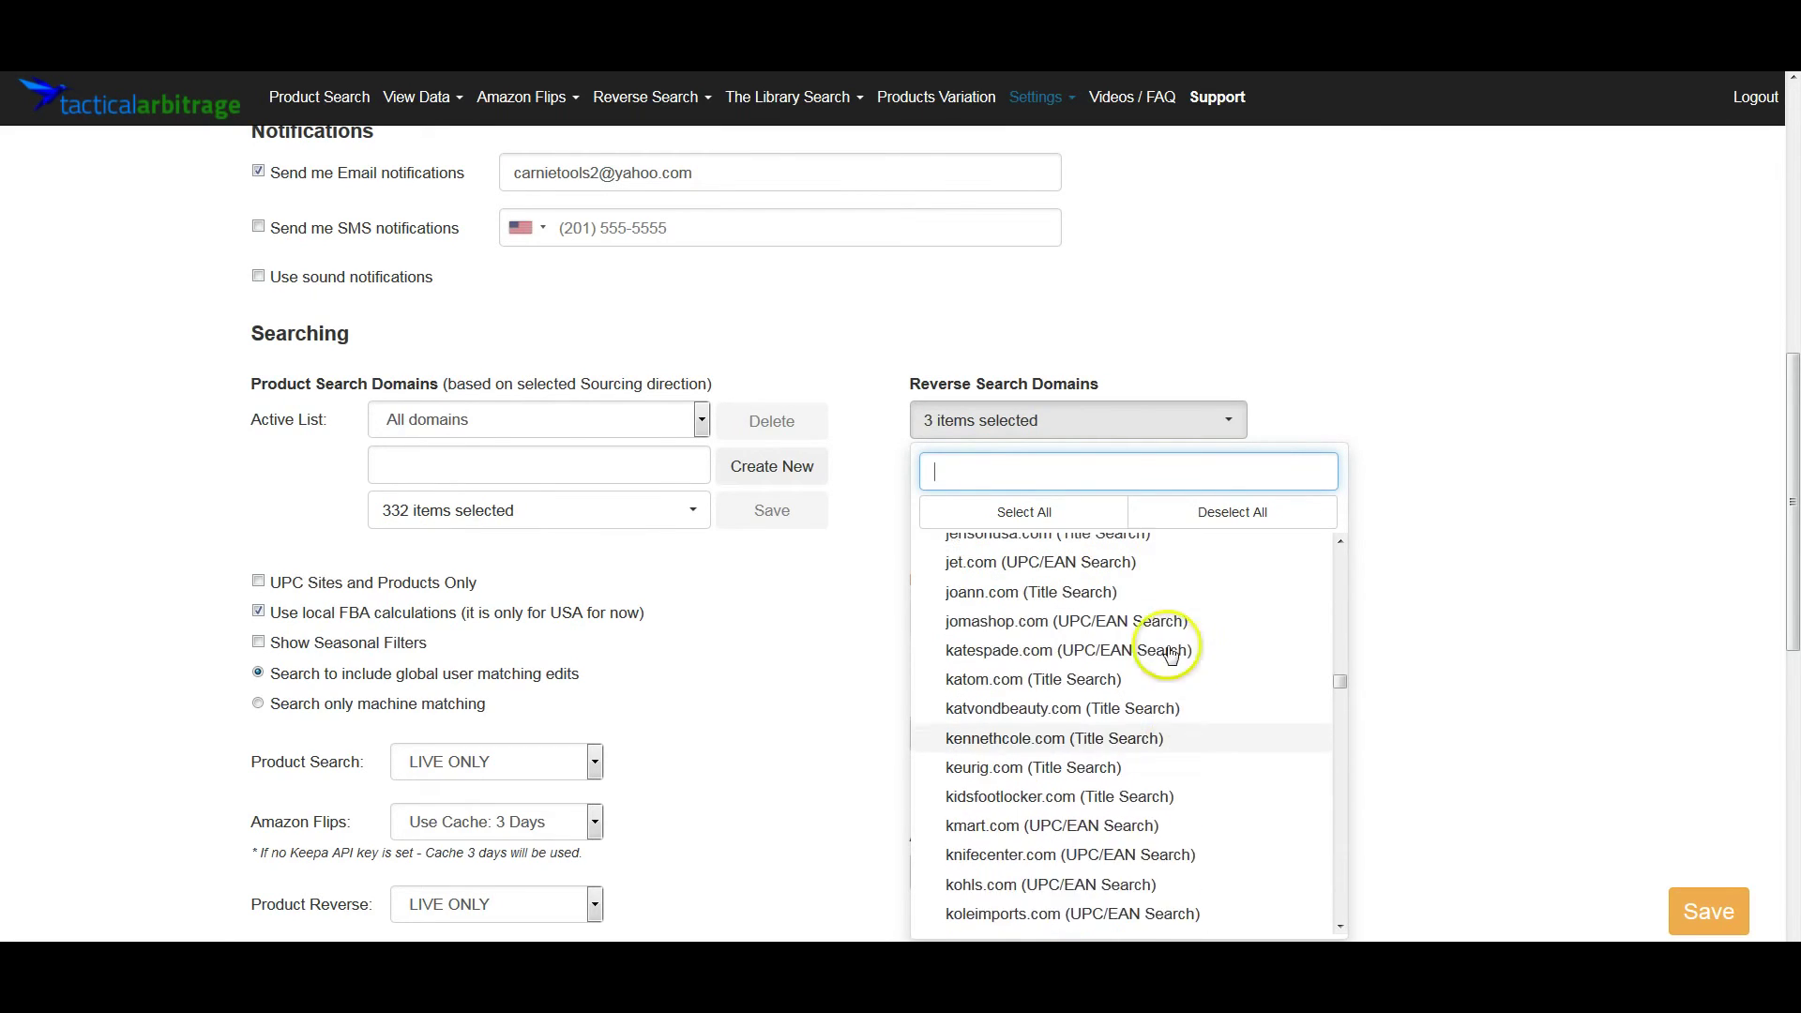
{"action": "scroll", "coordinate": [1170, 654], "scroll_direction": "up", "scroll_amount": 1}
{"action": "type", "text": "jet"}
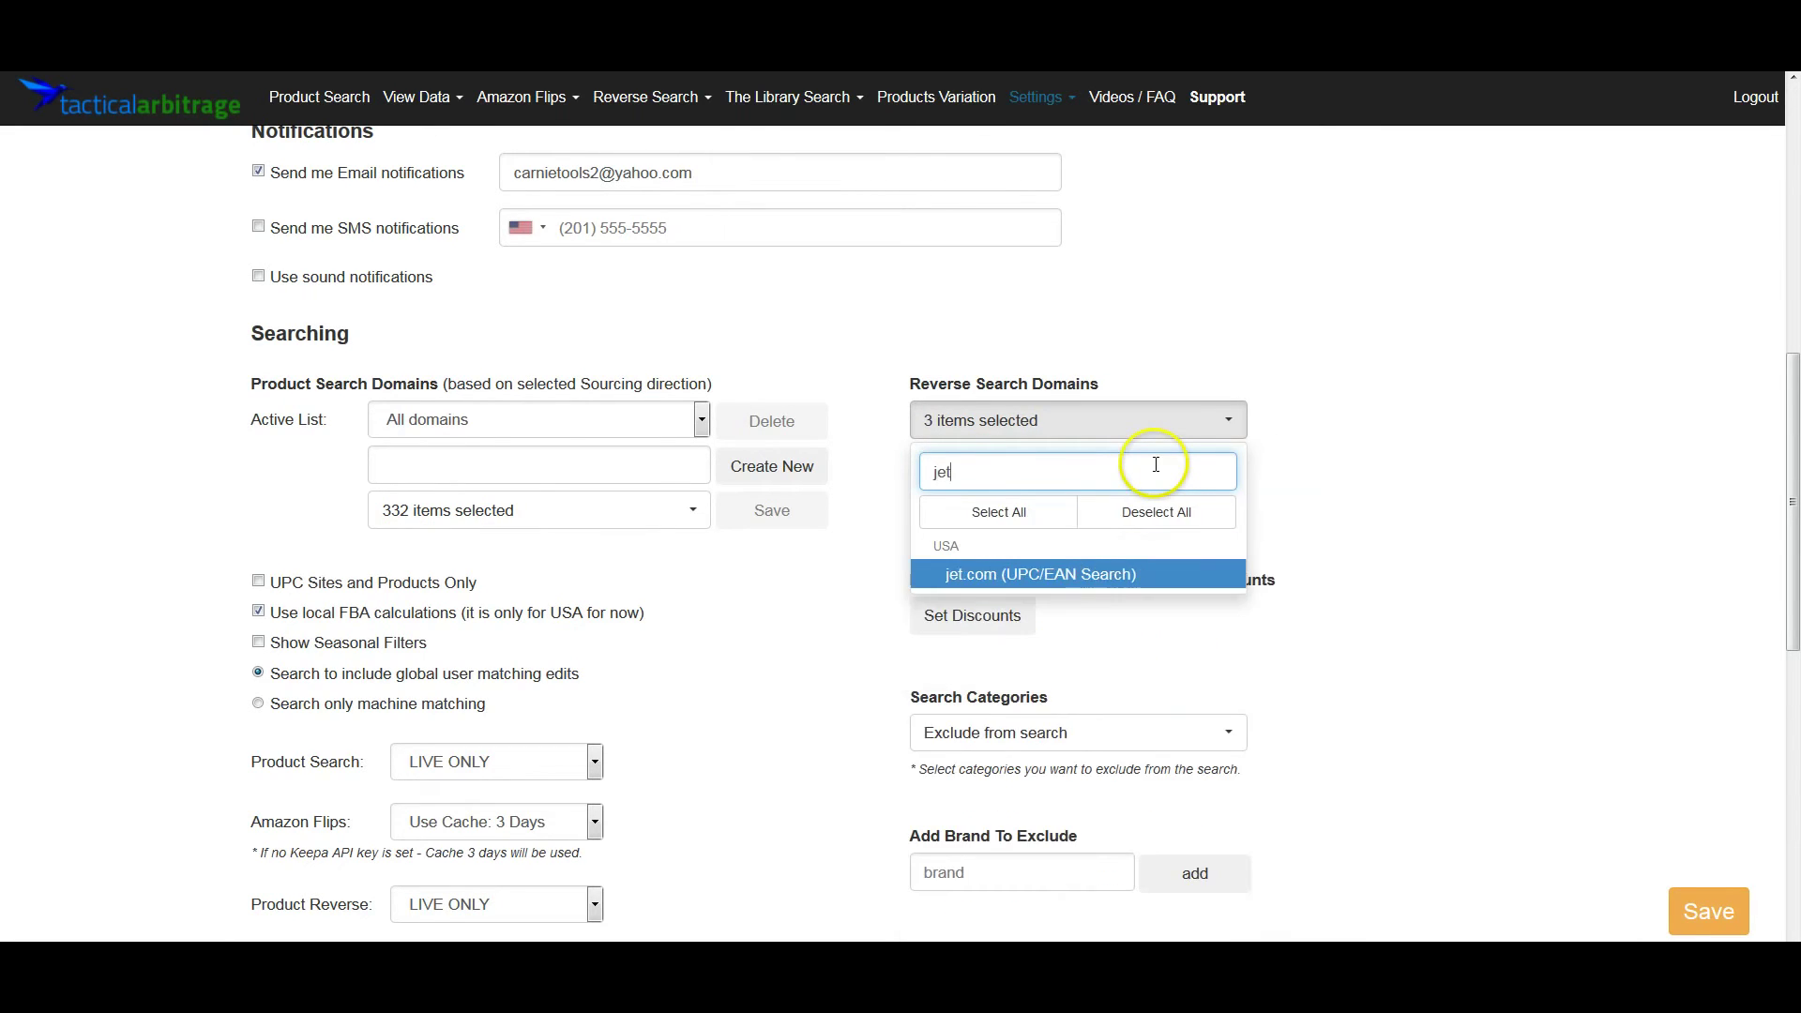
{"action": "left_click", "coordinate": [1116, 580]}
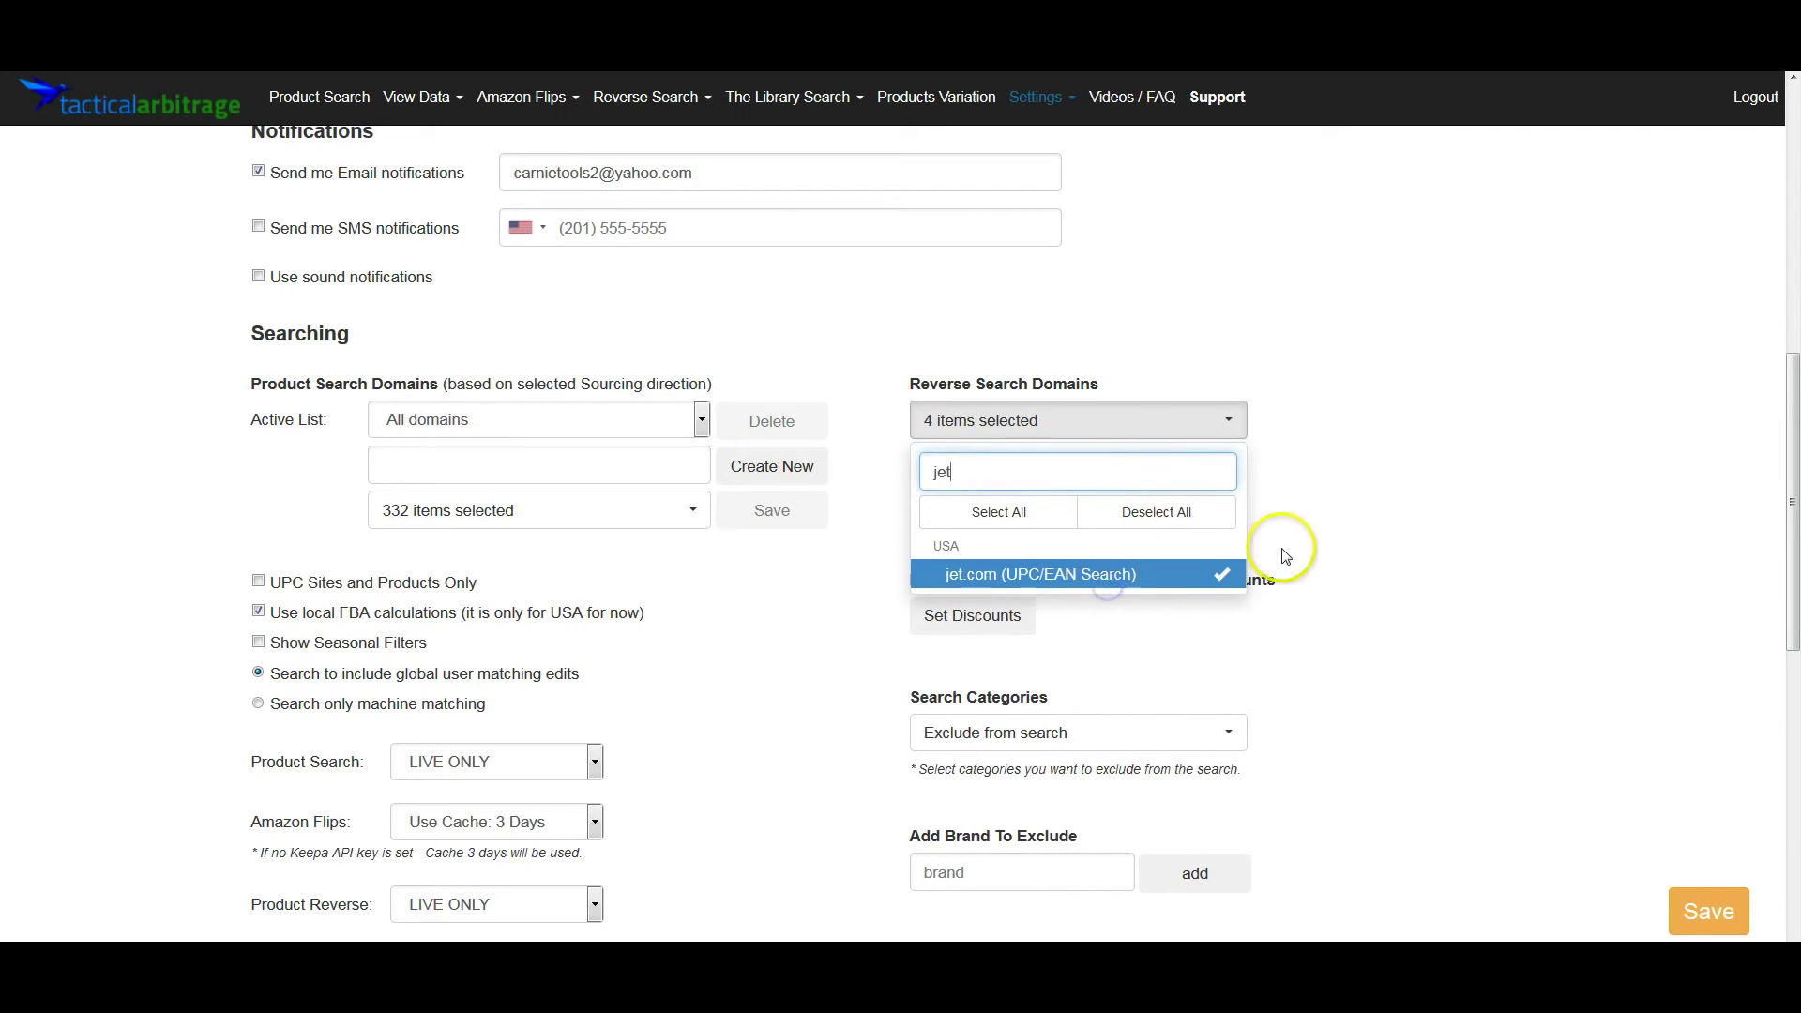
{"action": "left_click", "coordinate": [1374, 515]}
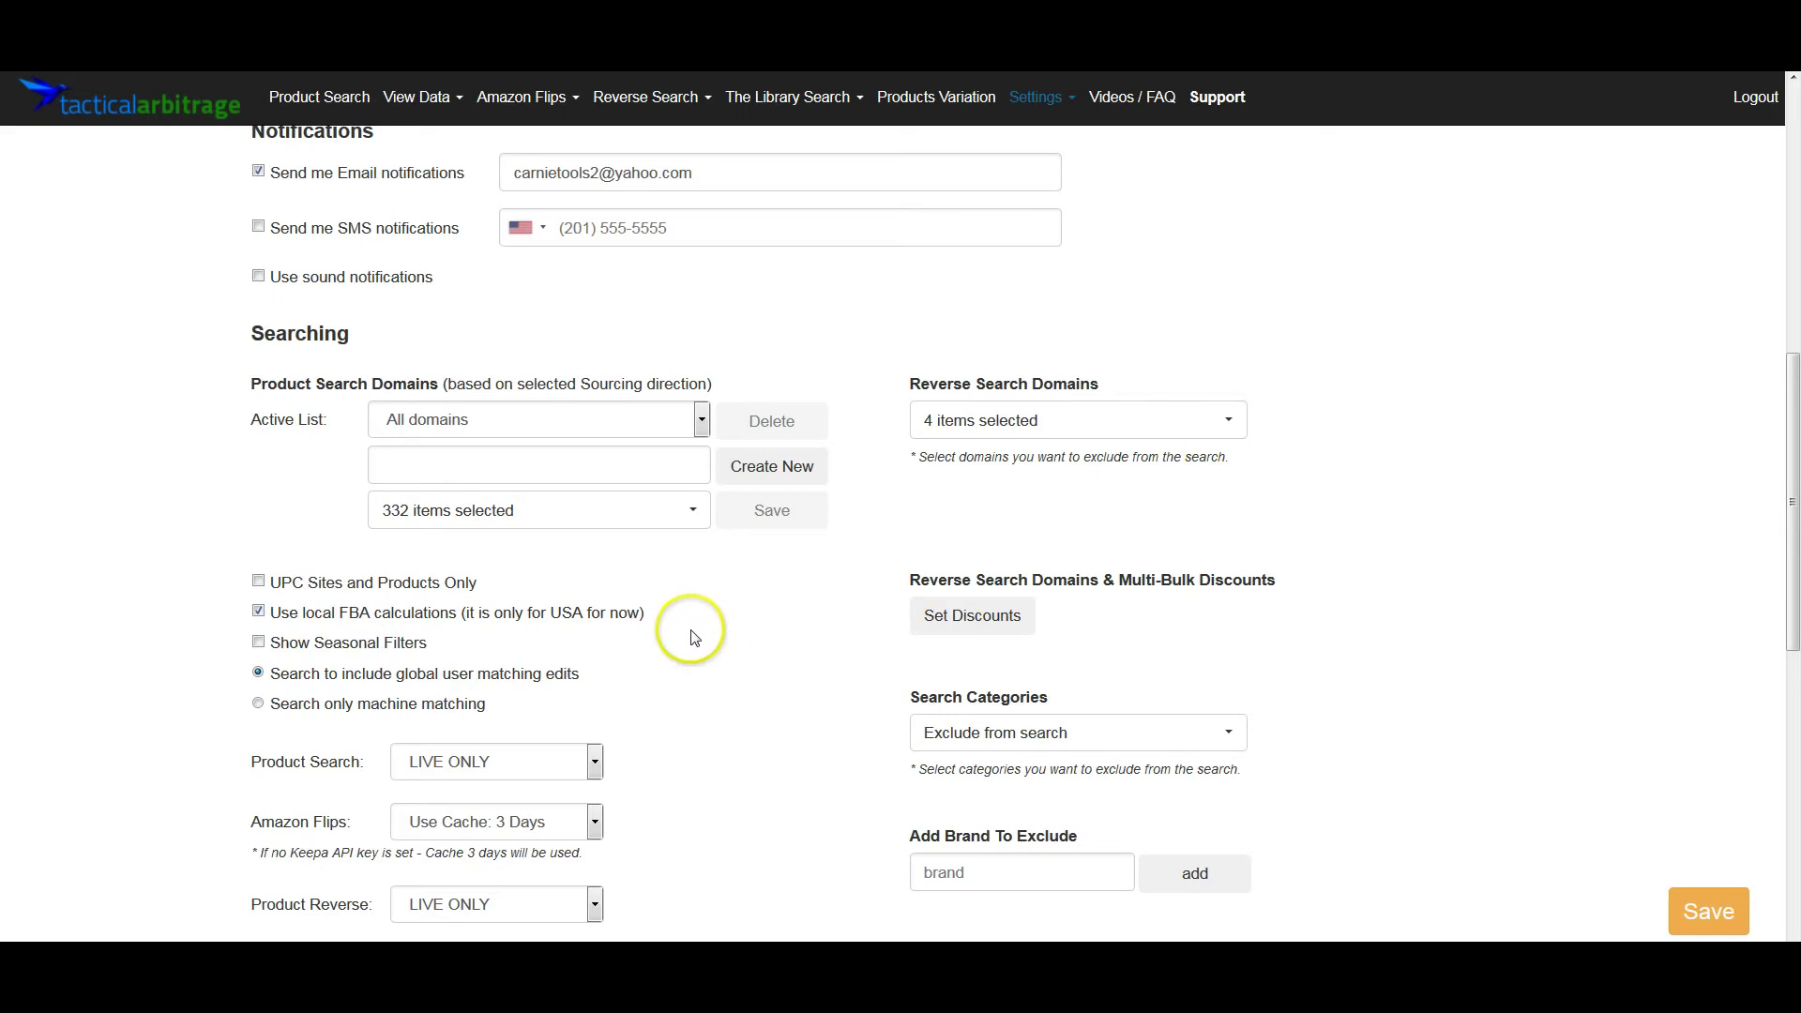
{"action": "scroll", "coordinate": [672, 633], "scroll_direction": "down", "scroll_amount": 2}
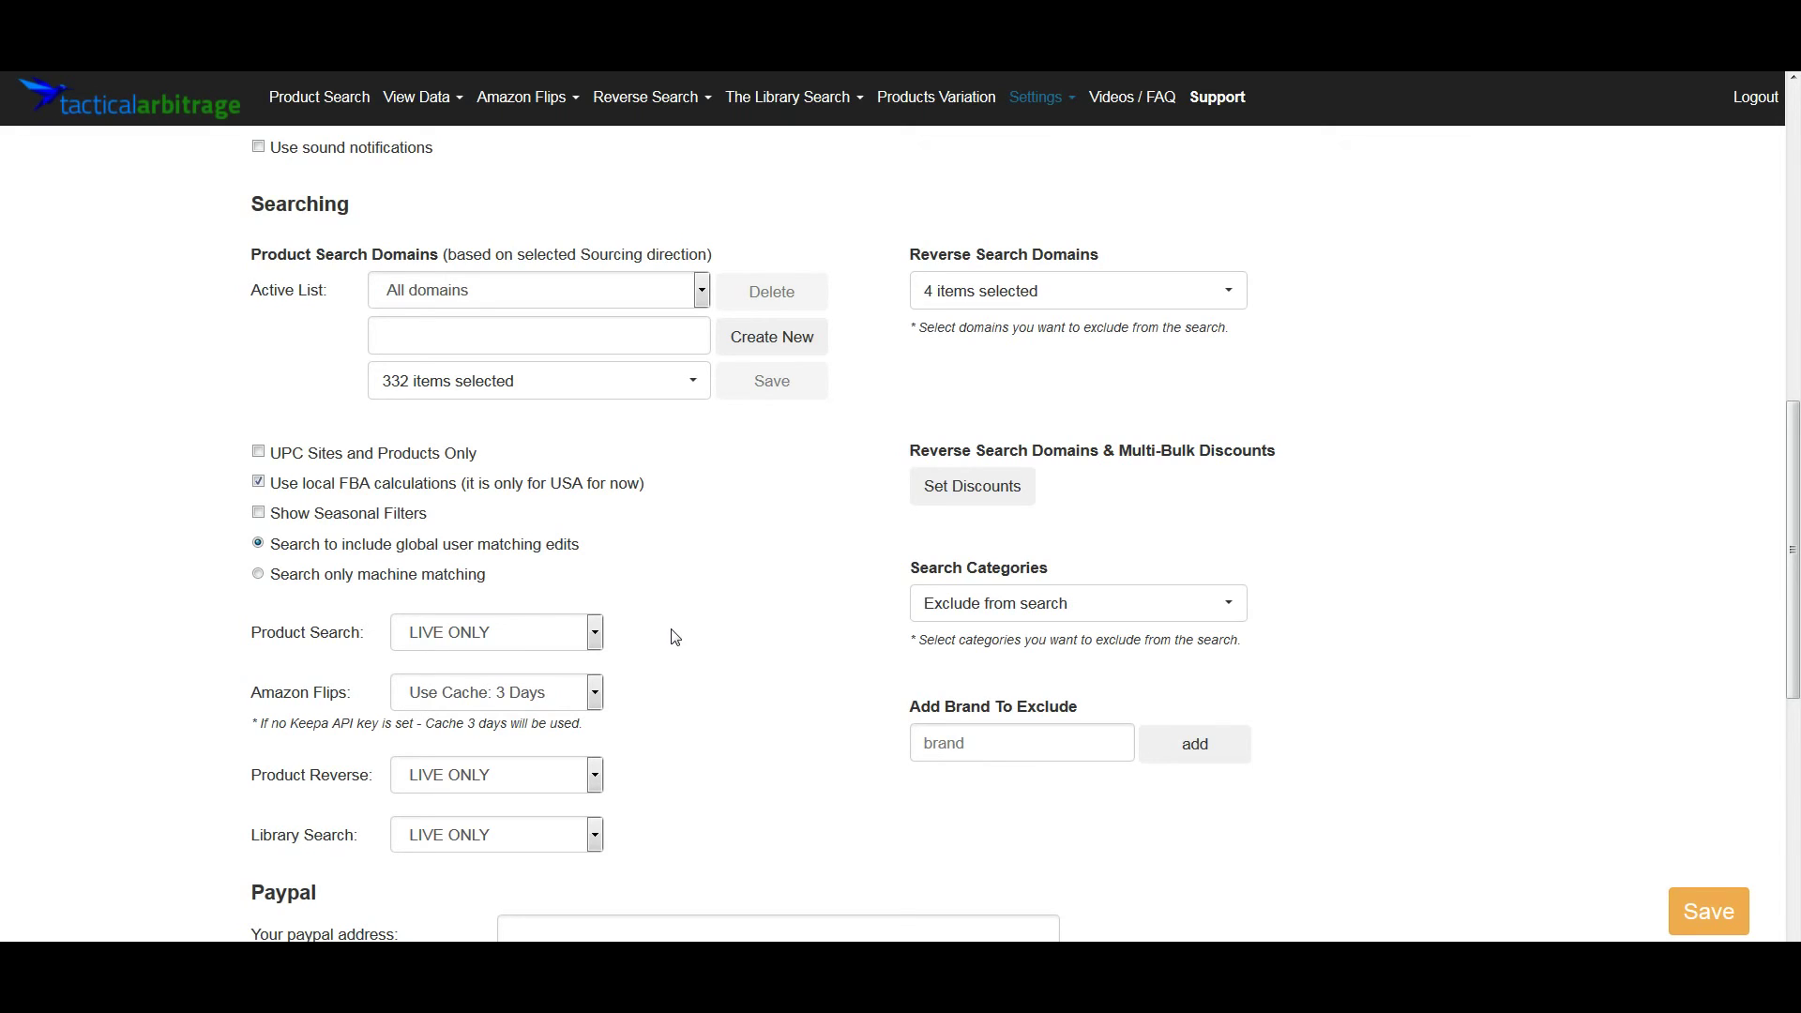
{"action": "left_click", "coordinate": [656, 655]}
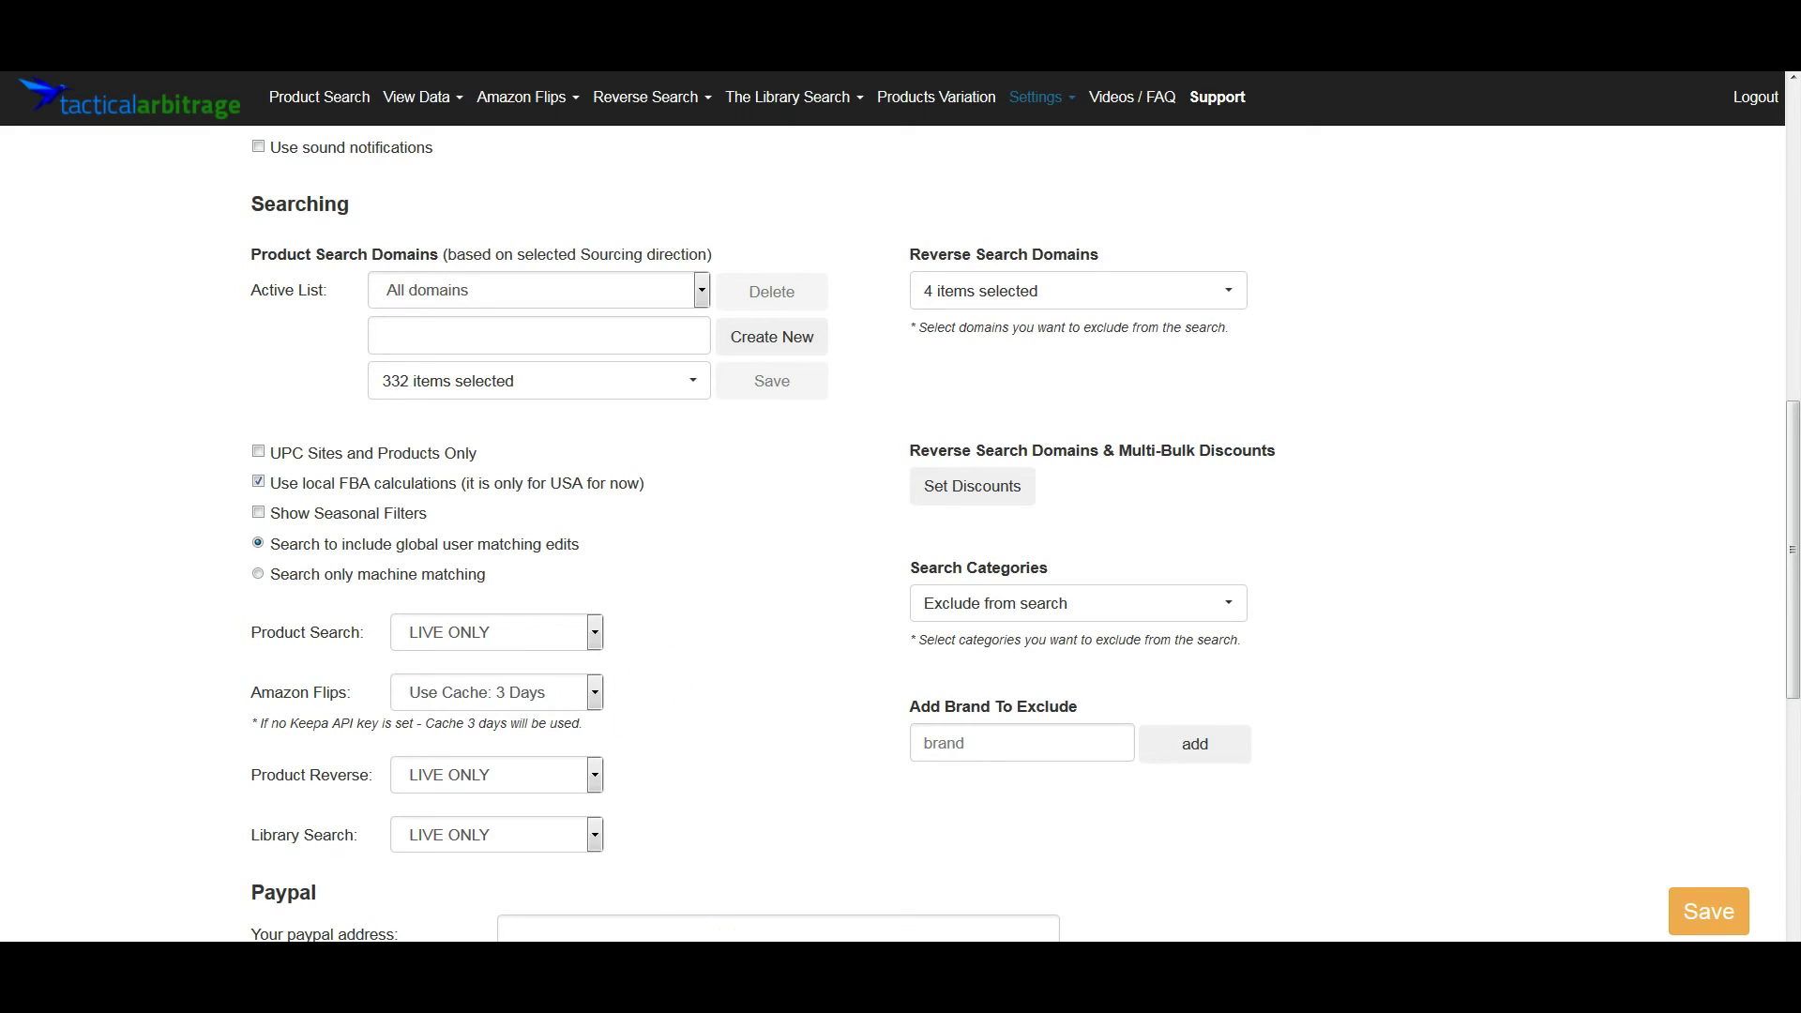